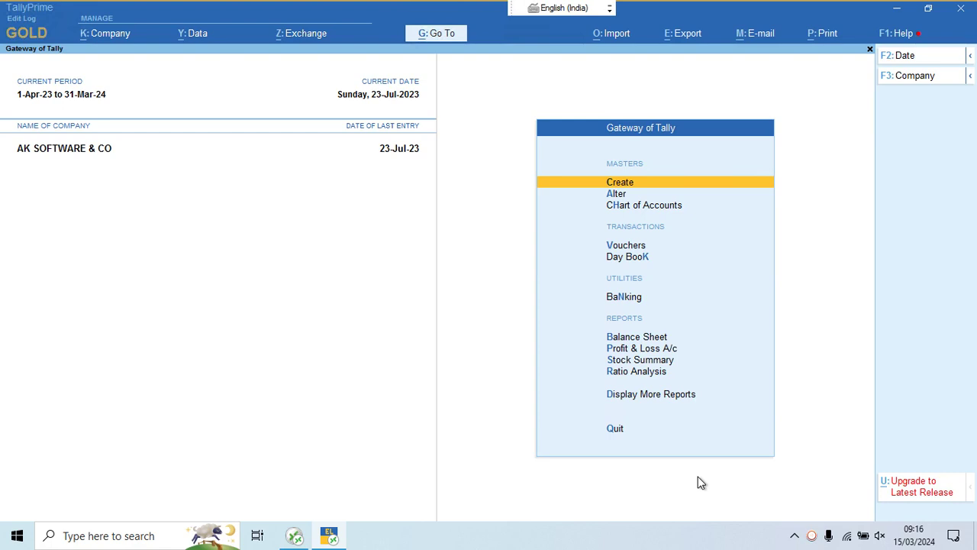
Step: Open the list of account books among the additional reports
key(Down)
key(Down)
key(Down)
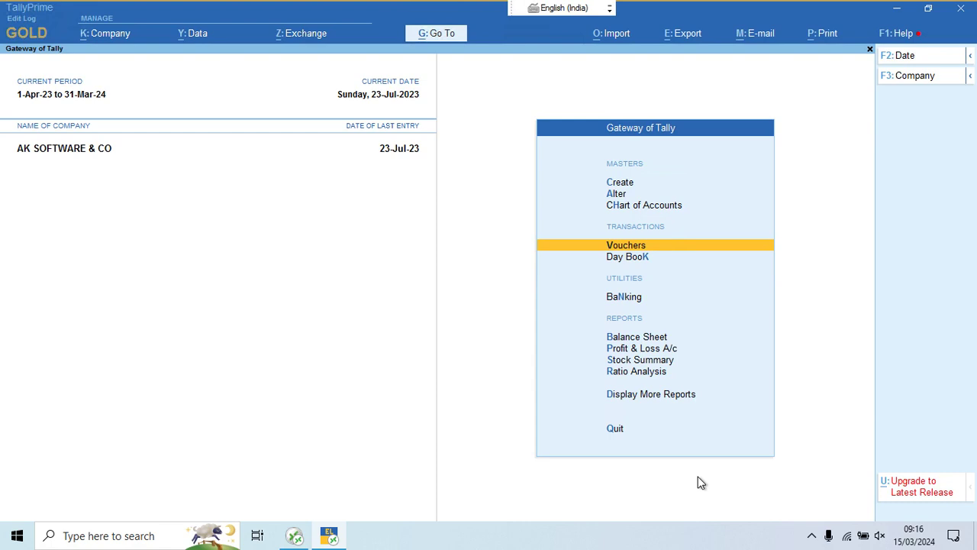
key(Down)
key(Down)
key(Down)
key(Down)
key(Down)
key(Down)
key(Down)
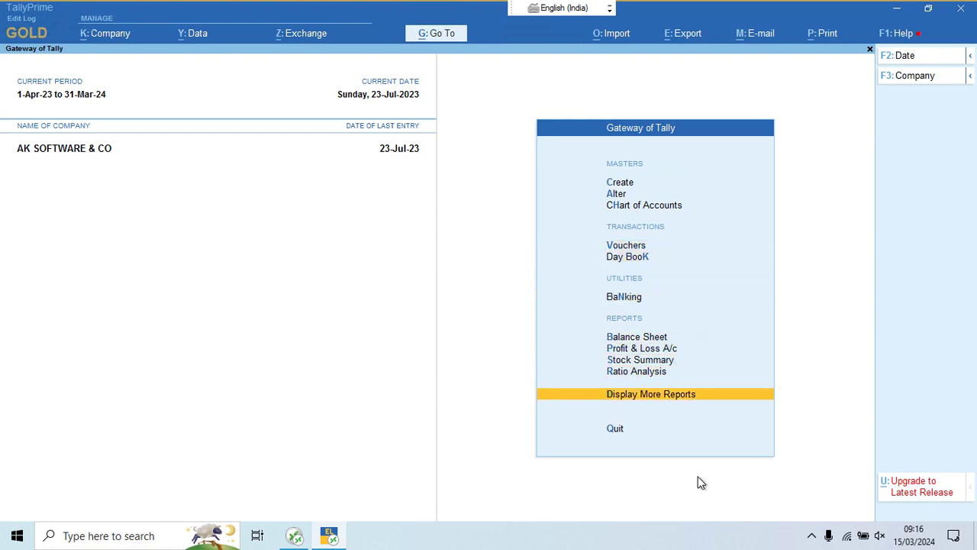
key(Return)
key(Down)
key(Down)
key(Down)
key(Down)
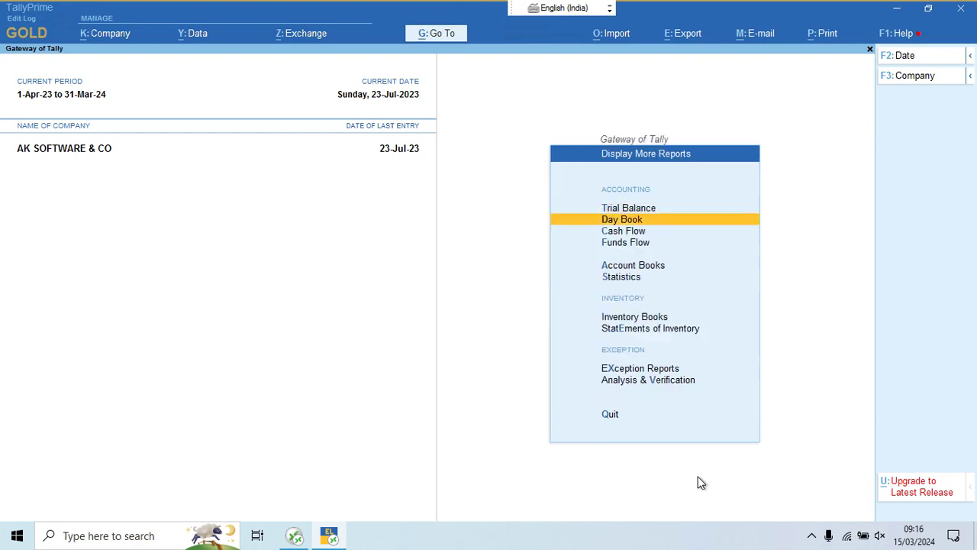
key(Down)
key(Up)
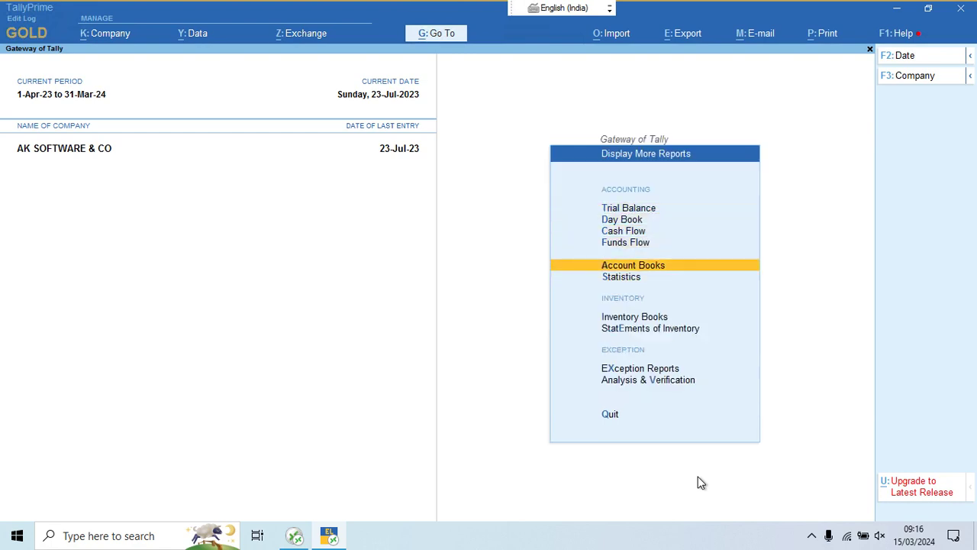
Step: Open the Purchase Register from the account books
key(Return)
key(Down)
key(Down)
key(Down)
key(Down)
key(Down)
key(Down)
key(Down)
key(Down)
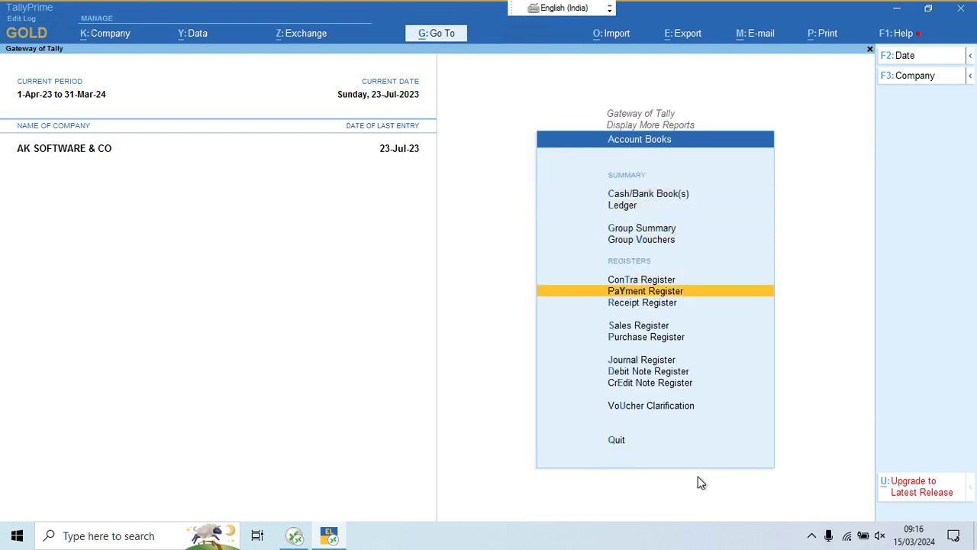
key(Return)
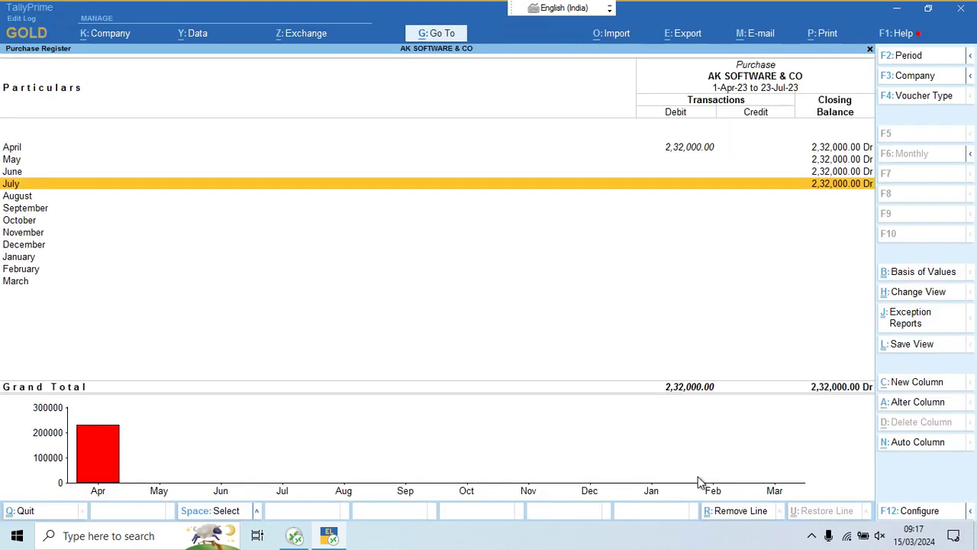
Step: Show April's purchase vouchers and open purchase voucher No. 1 dated 1-Apr-23 to review its items
key(Up)
key(Up)
key(Up)
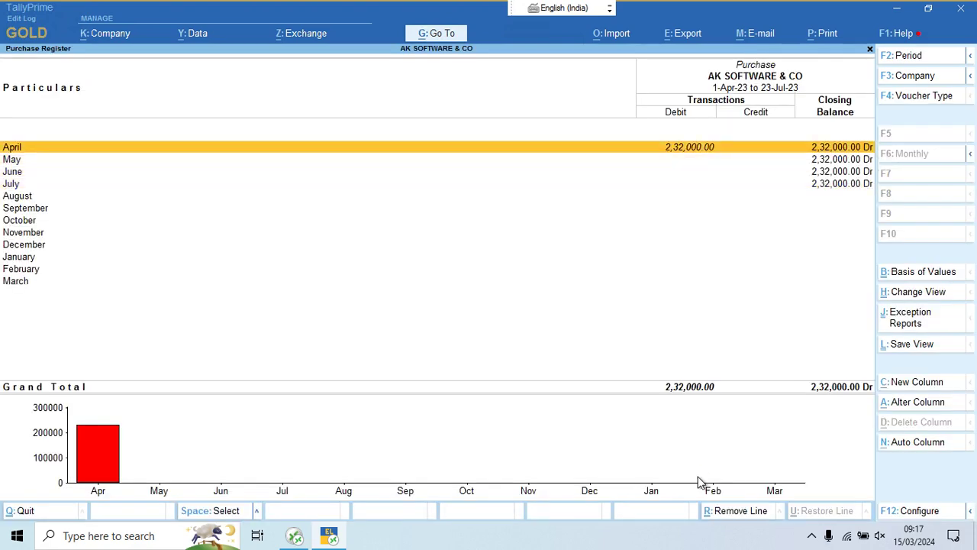
key(Return)
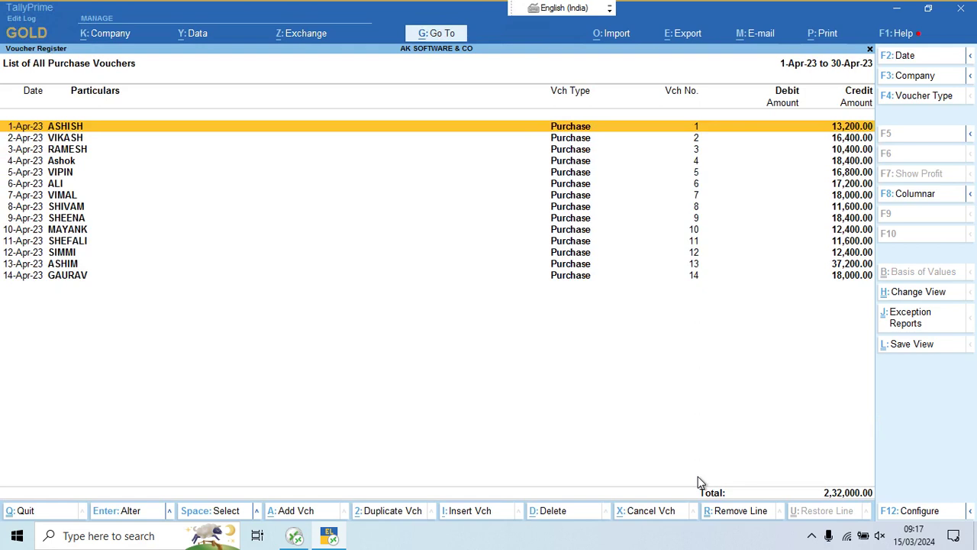
key(Return)
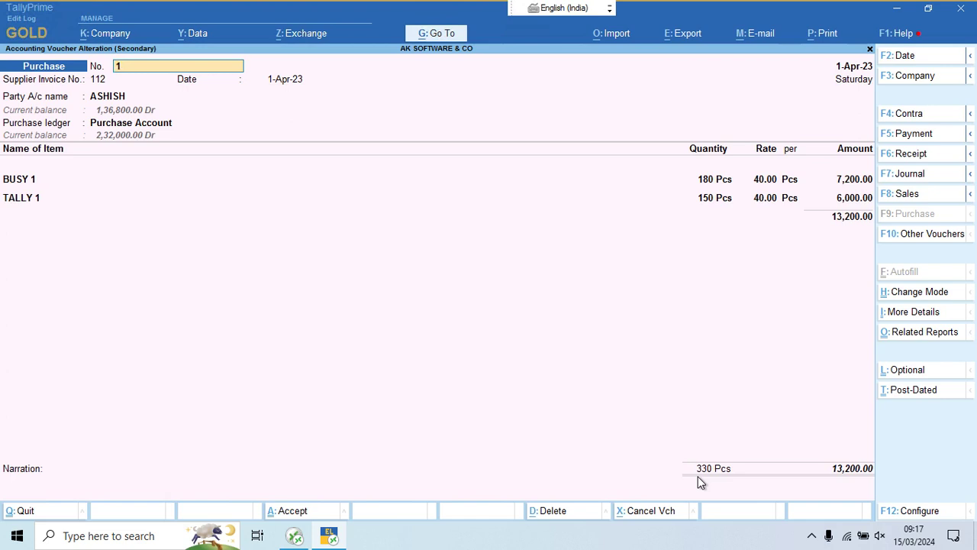
click(438, 35)
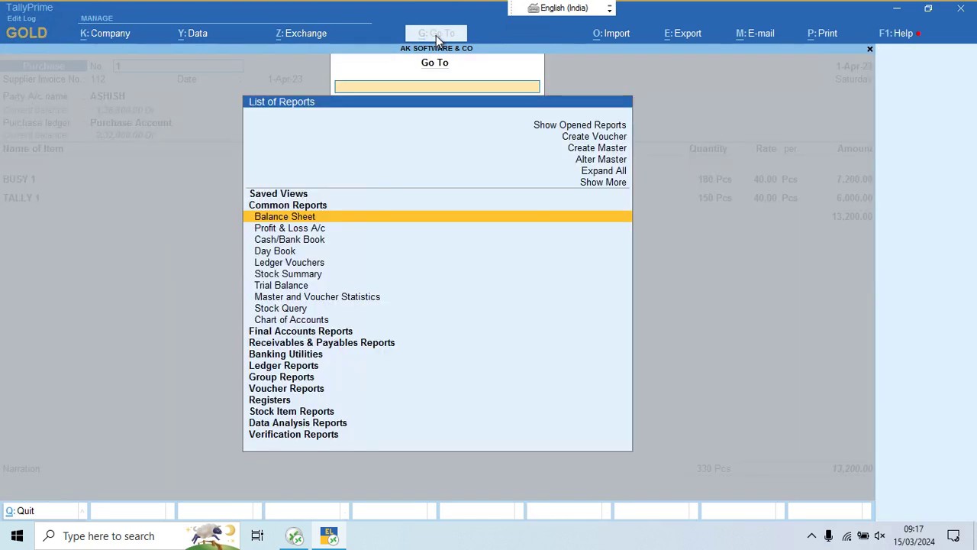
key(Down)
key(Down)
key(Down)
key(Down)
key(Down)
key(Down)
key(Down)
key(Up)
key(Up)
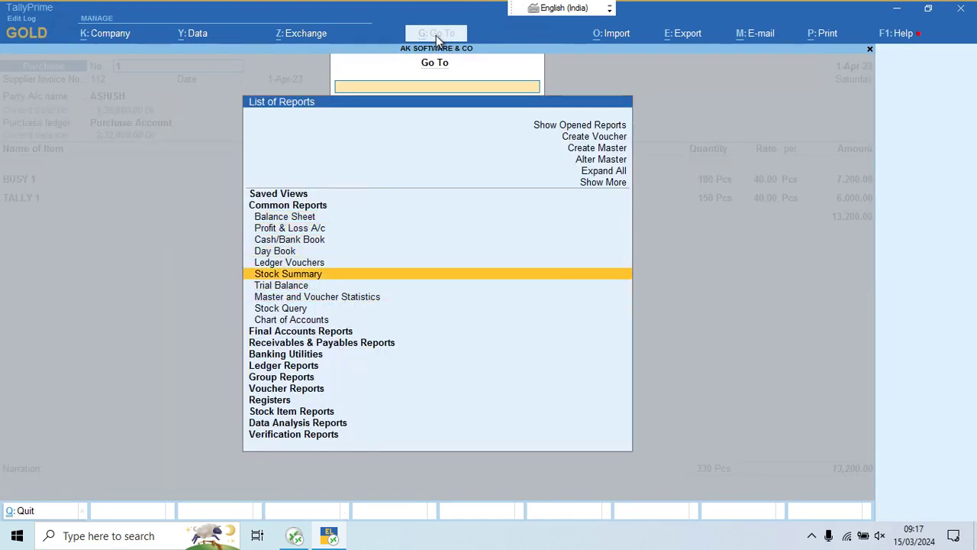
key(Up)
key(Up)
key(Down)
key(Return)
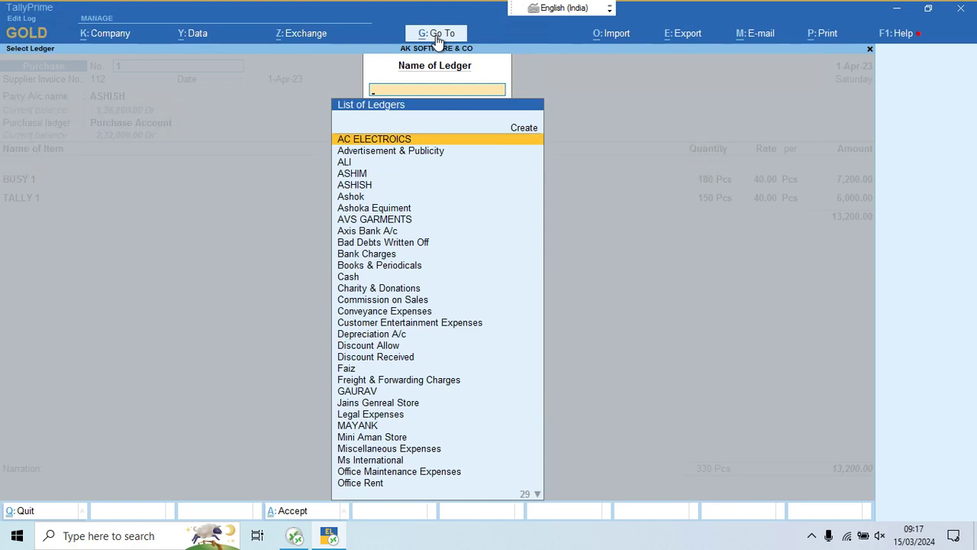
key(Escape)
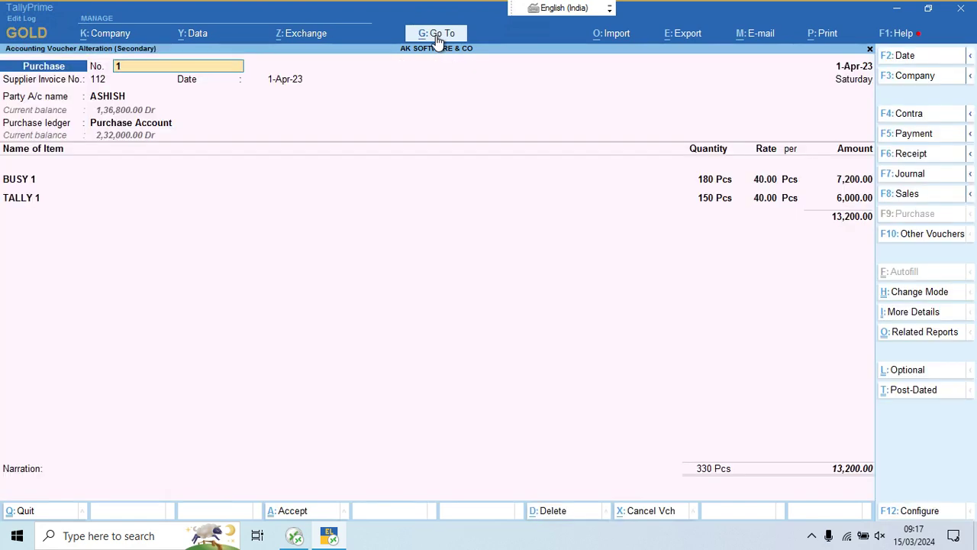
Step: Start creating a new voucher without leaving the opened purchase voucher
click(436, 34)
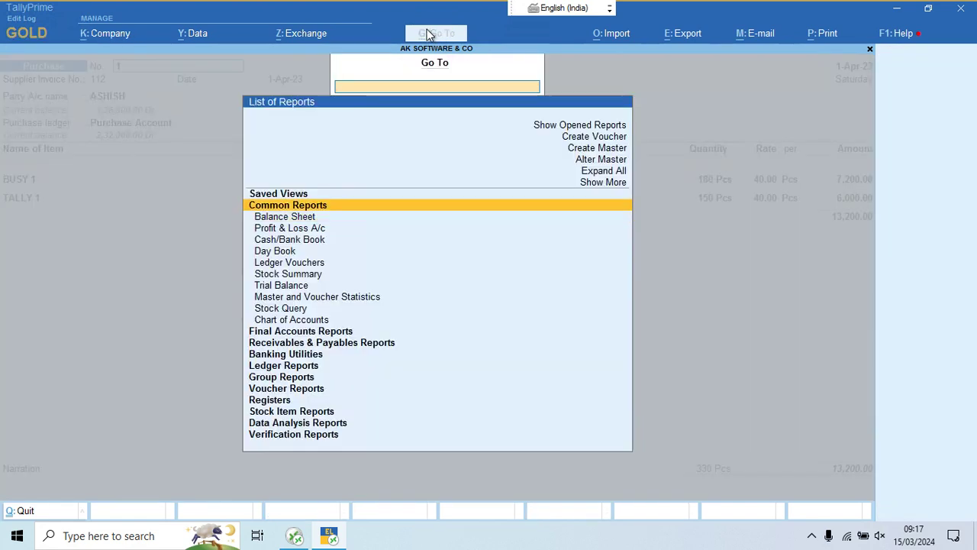
key(Up)
key(Up)
key(Up)
key(Return)
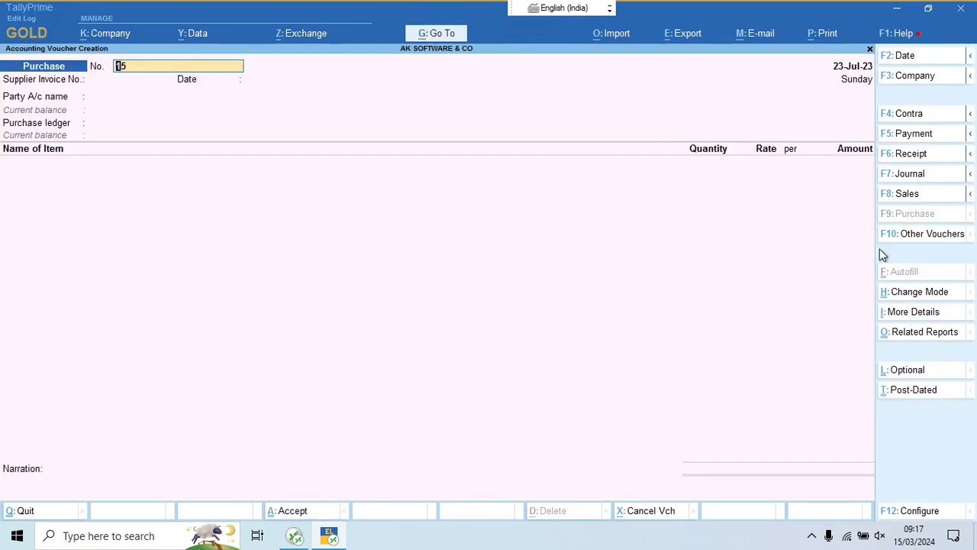
click(939, 300)
key(Escape)
key(Escape)
Step: Change the new voucher's type from Purchase to Debit Note
click(920, 243)
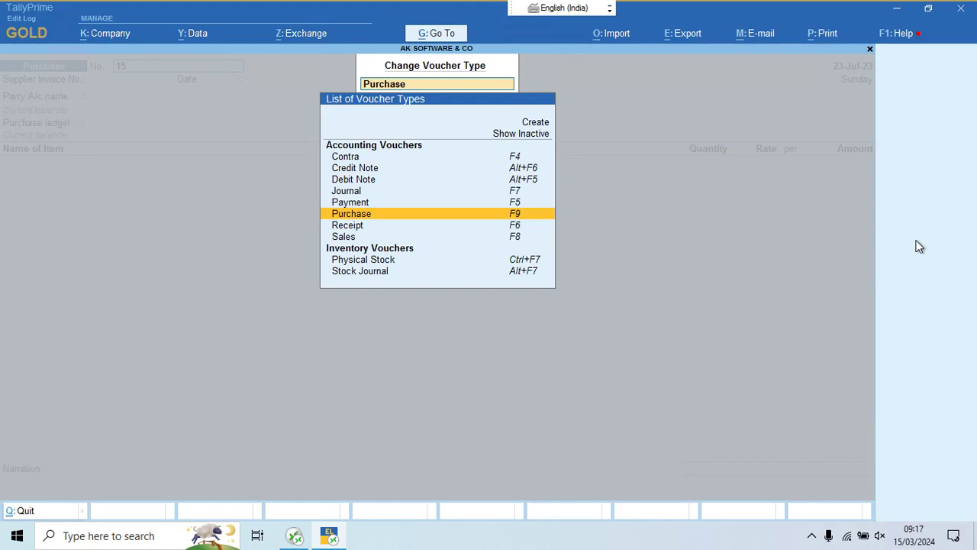
key(Up)
key(Up)
key(Up)
key(Up)
key(Down)
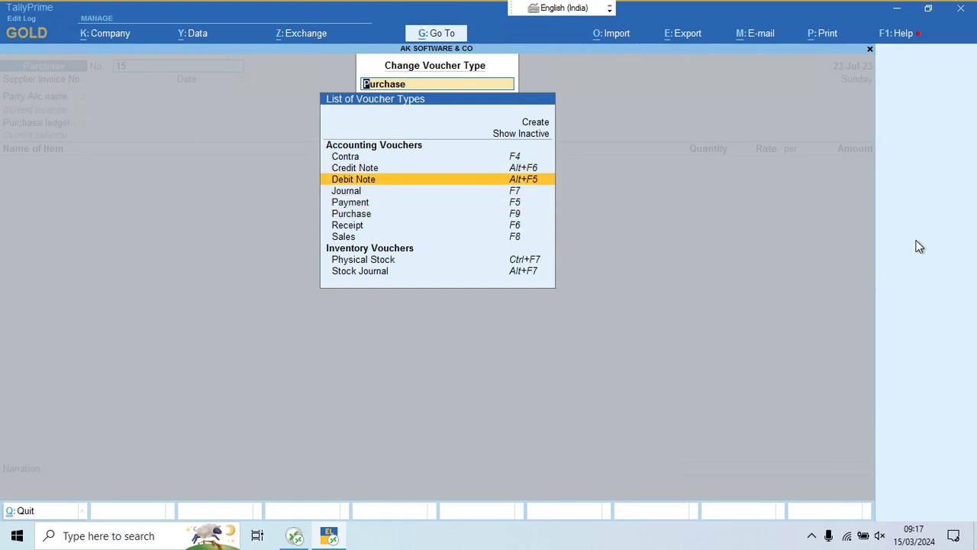
key(Up)
key(Down)
key(Up)
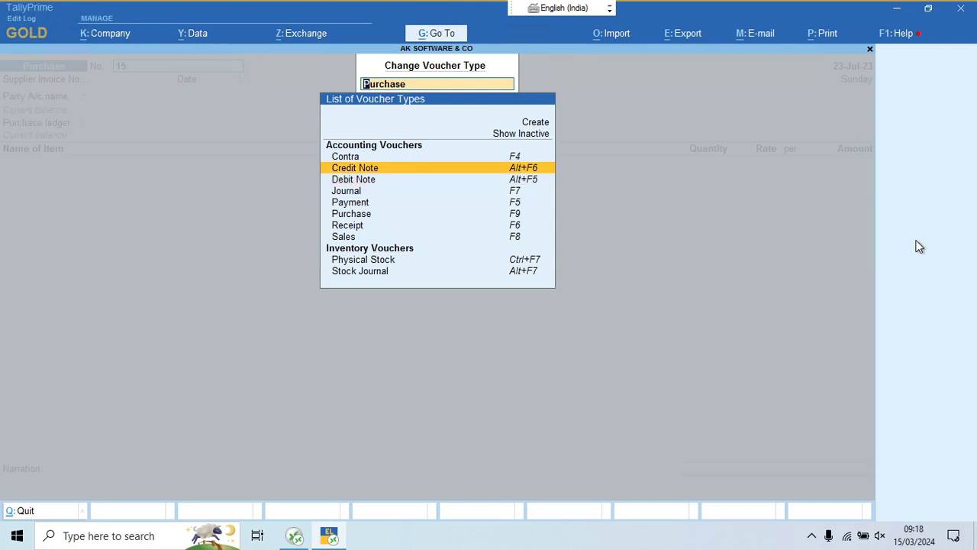
key(Down)
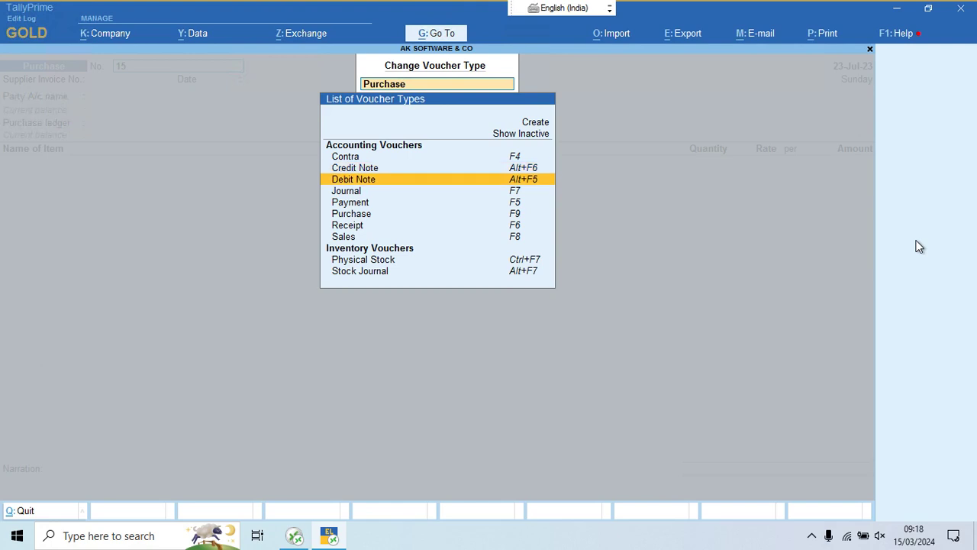
key(Return)
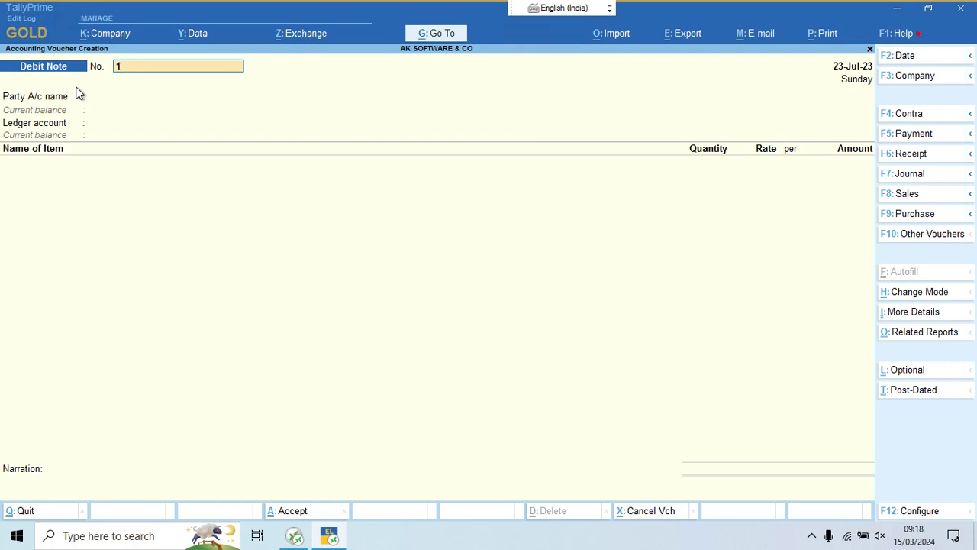
Step: Keep the debit note's default number and set its date to 1-Aug-23
key(Return)
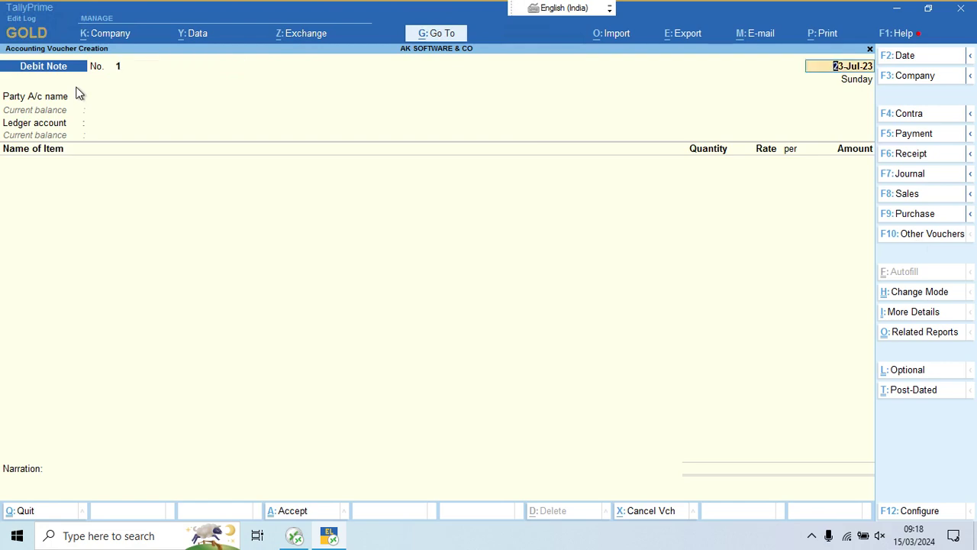
text(1.8)
key(Return)
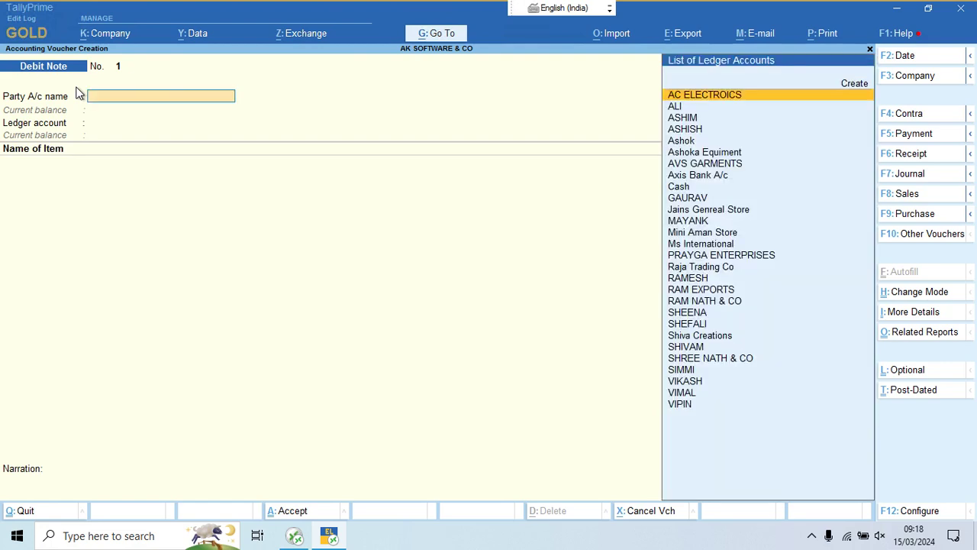
Step: Select the supplier of purchase voucher No. 1 as the party, leave the dispatch details blank and accept the default party details
text(Ai)
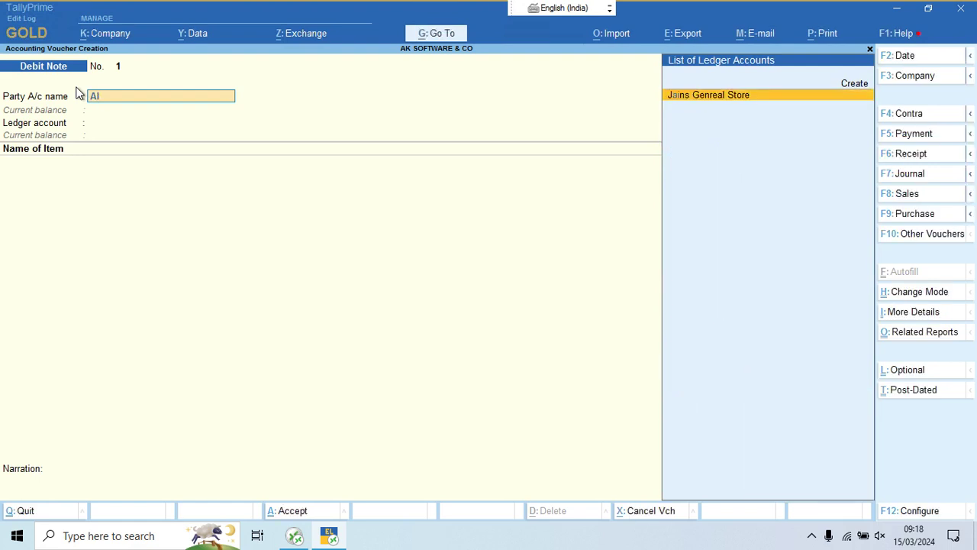
key(BackSpace)
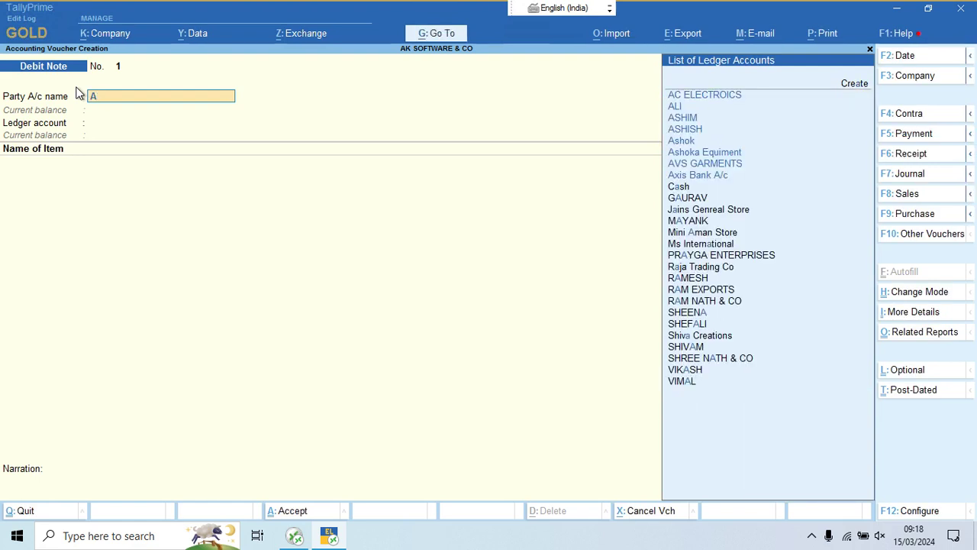
text(SHIS)
key(Return)
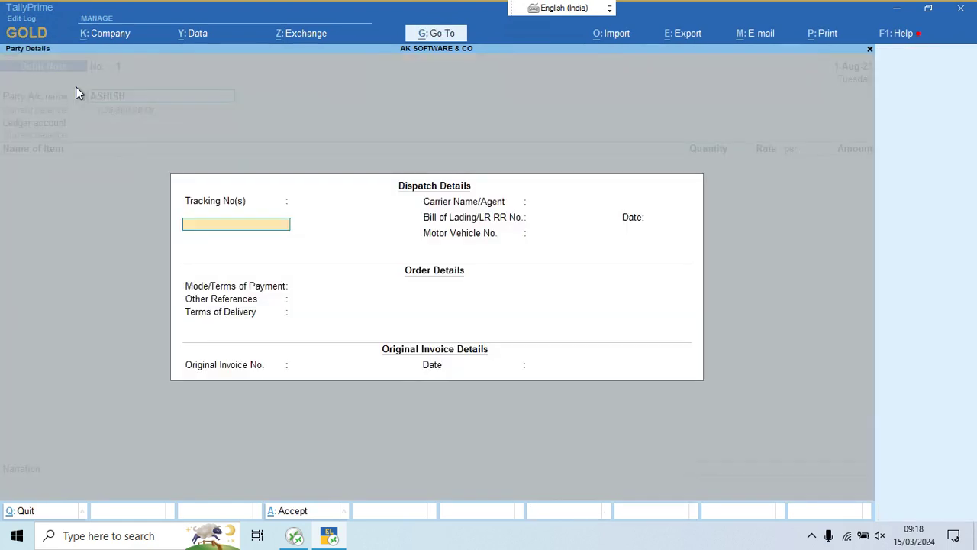
key(Return)
key(Return)
key(Return)
key(Return)
key(Return)
key(Return)
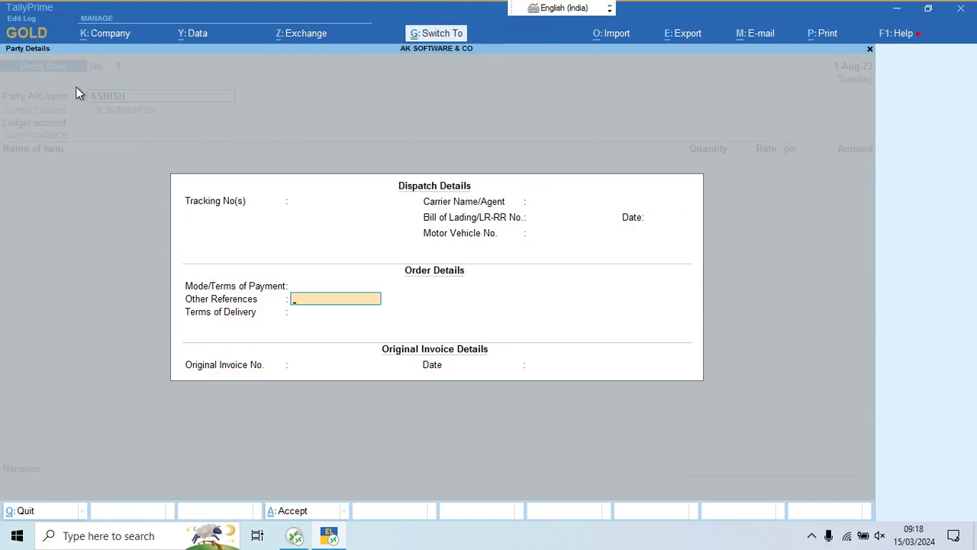
key(Return)
key(Return)
key(Return)
key(Return)
key(Return)
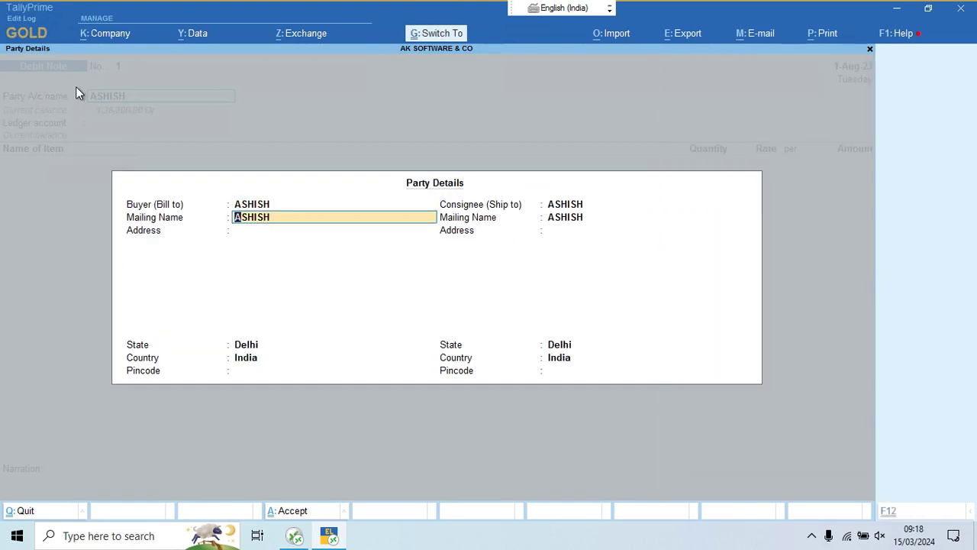
key(ctrl+a)
Step: Set the ledger account to Purchase Return Account and check its ledger master, keeping it under Purchase Accounts
key(Down)
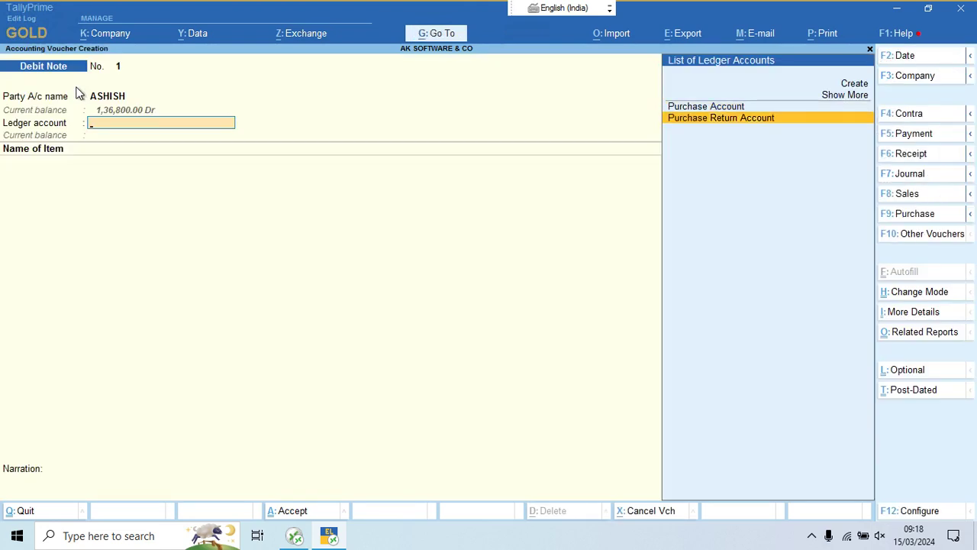
key(Return)
key(BackSpace)
key(ctrl)
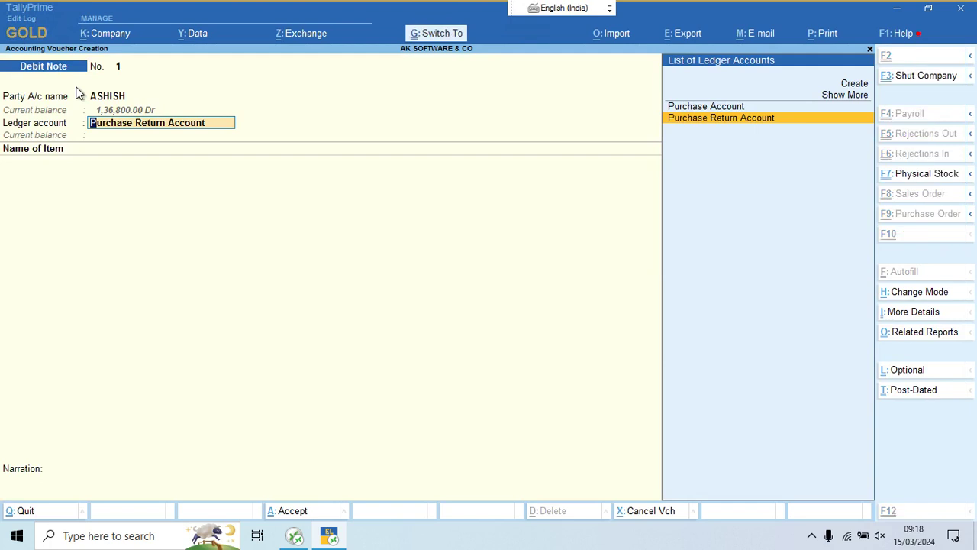
key(ctrl+Return)
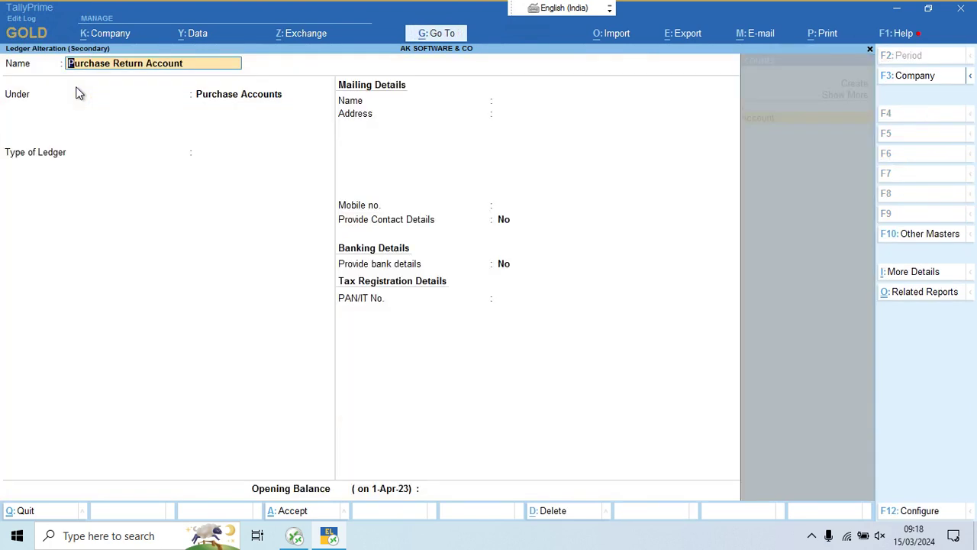
key(Return)
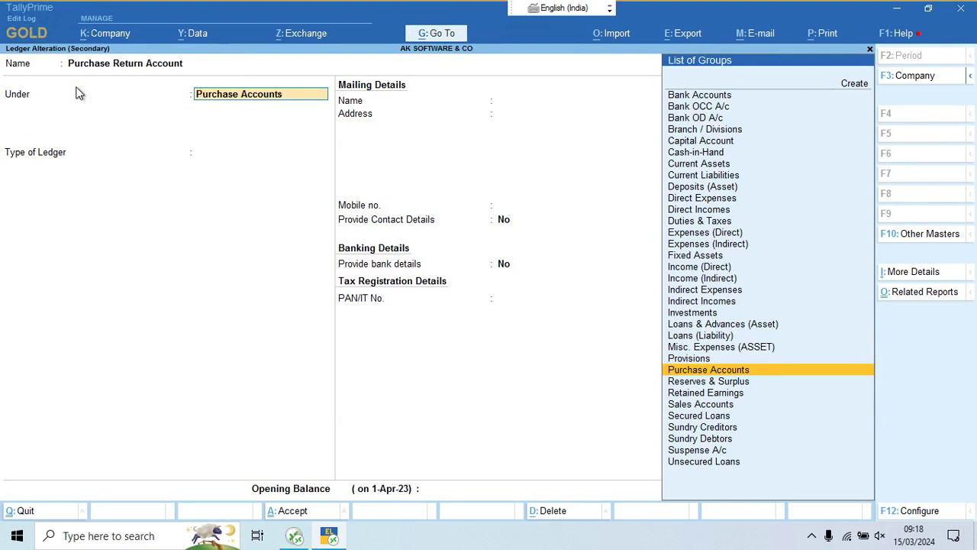
key(Return)
key(ctrl+a)
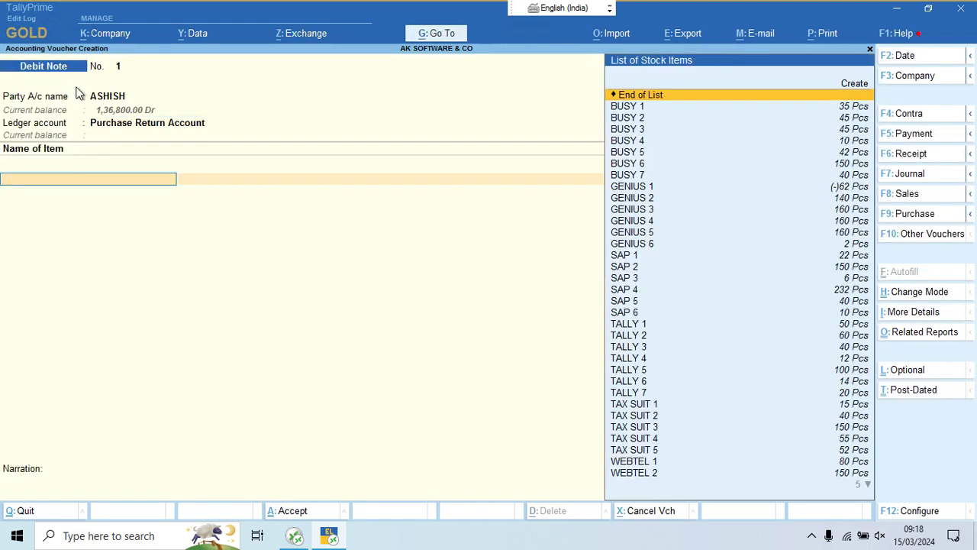
Step: Add the stock item BUSY 1 to the debit note with 10 Pcs at a rate of 40.00
key(Down)
key(Return)
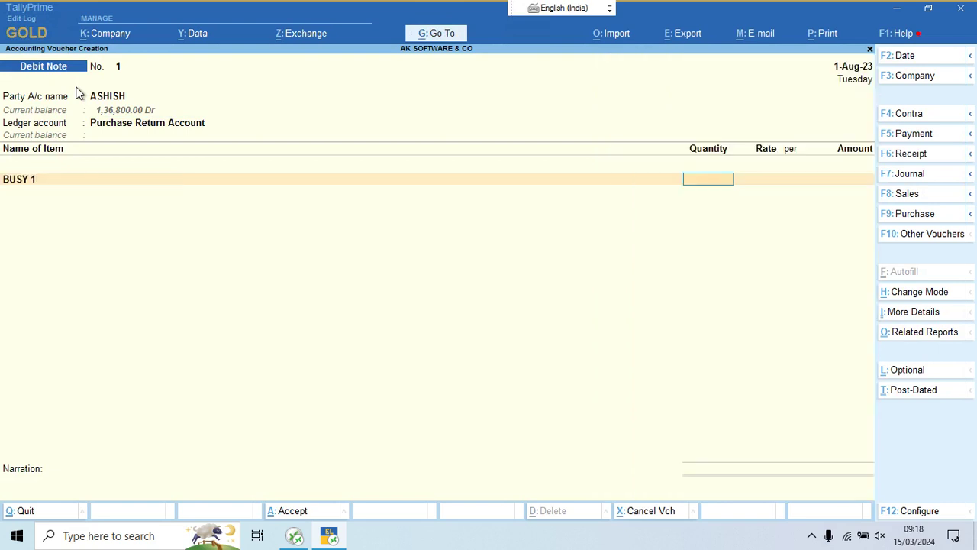
text(10)
key(Return)
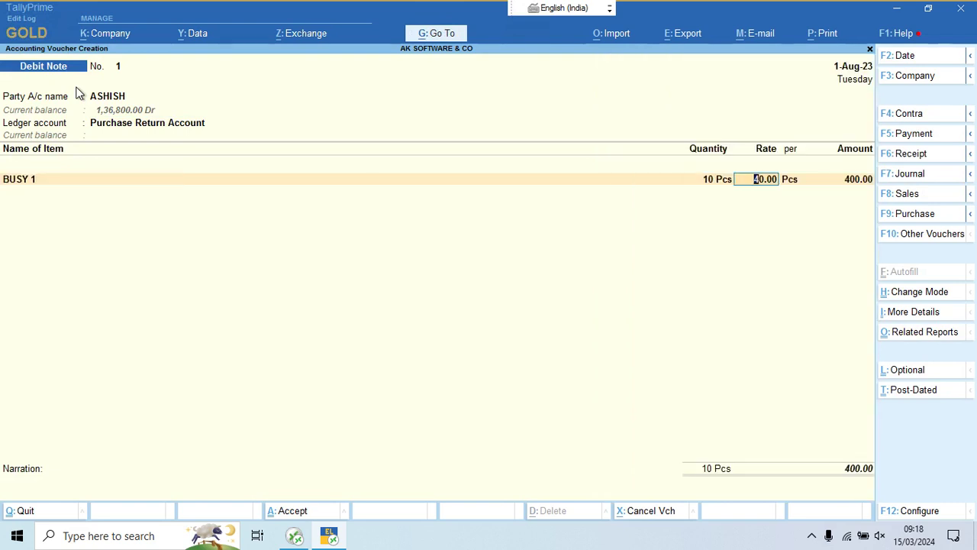
key(Return)
key(Return)
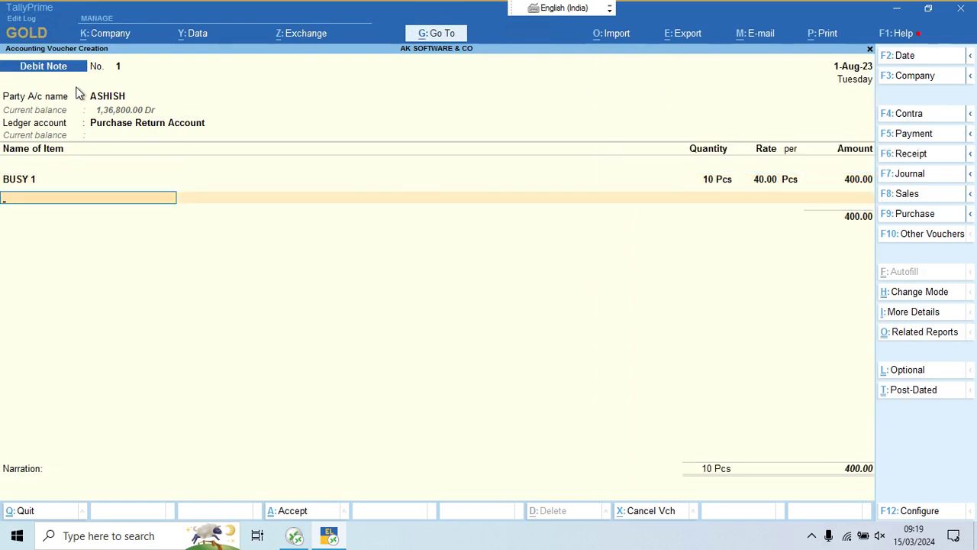
Step: Add the stock item TALLY 1 to the debit note with 10 Pcs at a rate of 40.00
text(TALL)
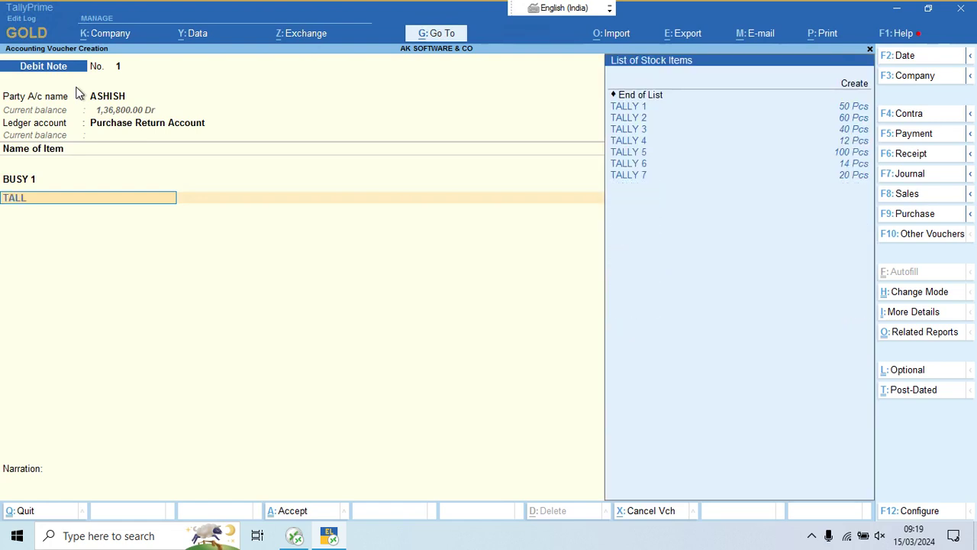
key(Down)
key(Up)
key(Return)
text(1)
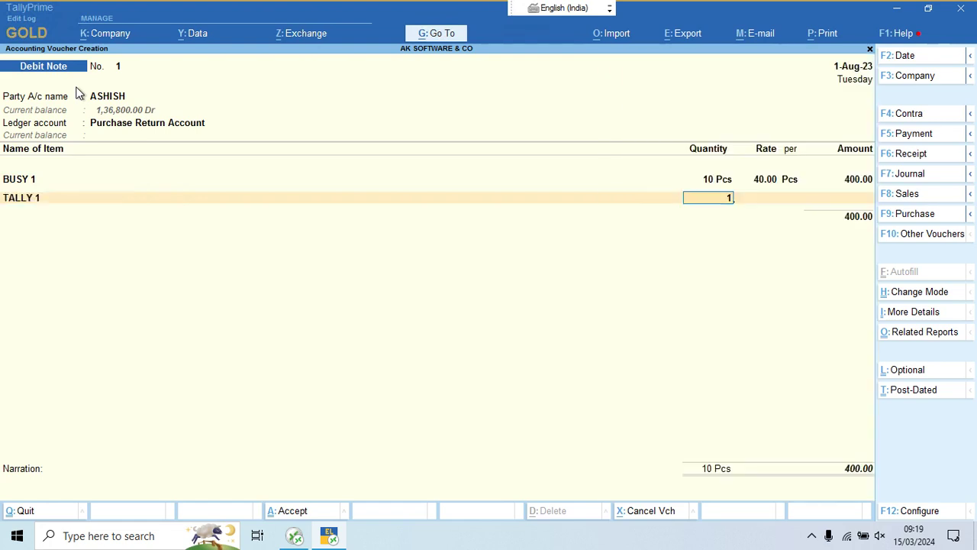
text(0)
key(Return)
key(Return)
key(Return)
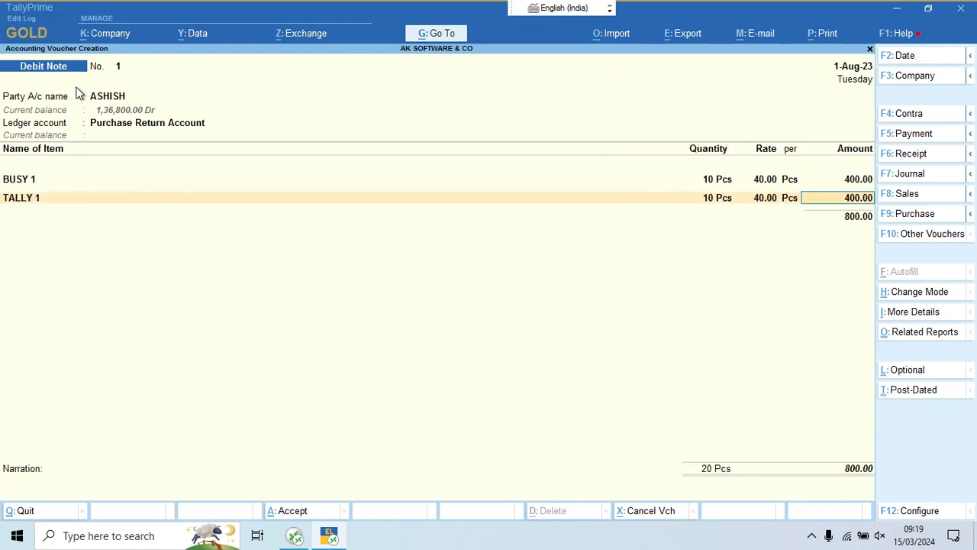
key(Return)
Step: End the item list, leave the narration blank and save the debit note
key(Return)
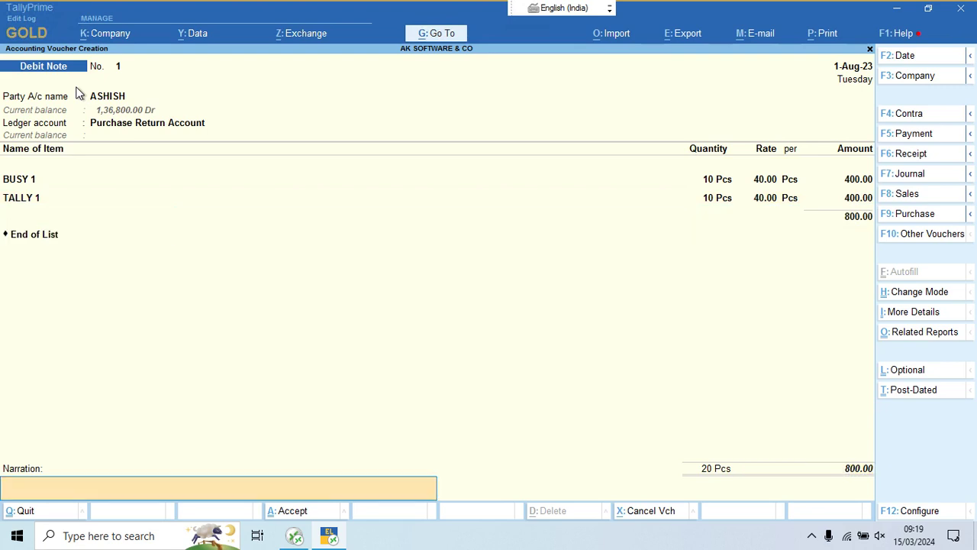
key(Return)
key(Return)
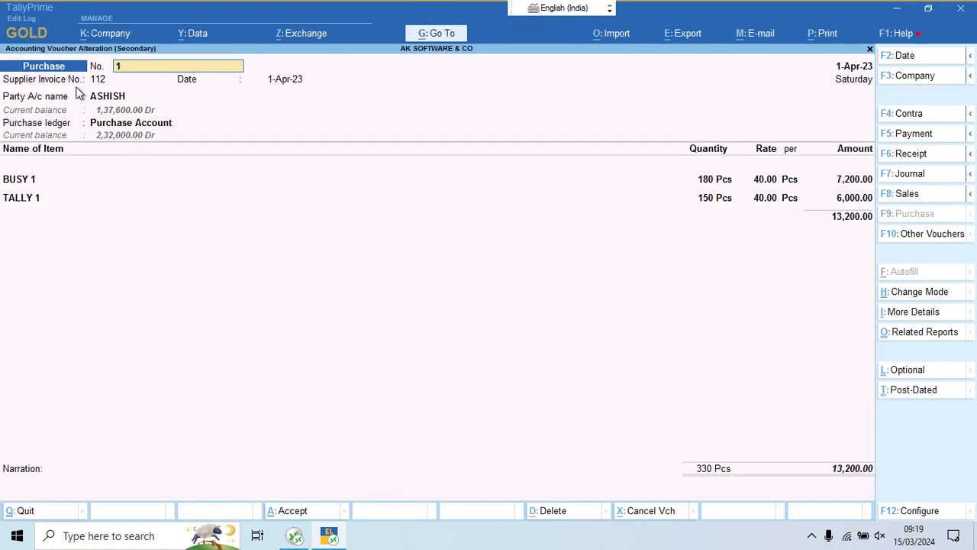
Step: Close the open purchase voucher and the purchase register, returning to the Gateway of Tally
key(Escape)
key(Return)
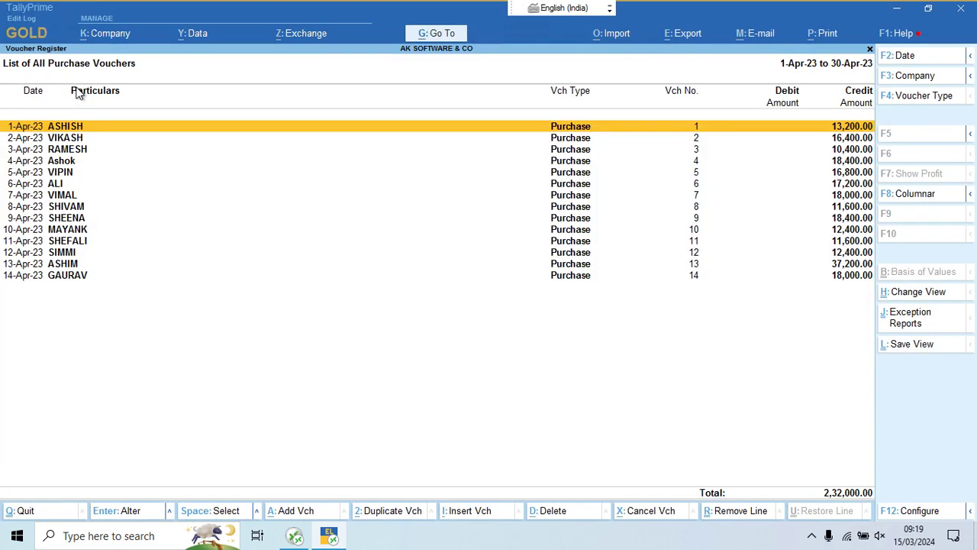
key(Escape)
key(Escape)
key(Escape)
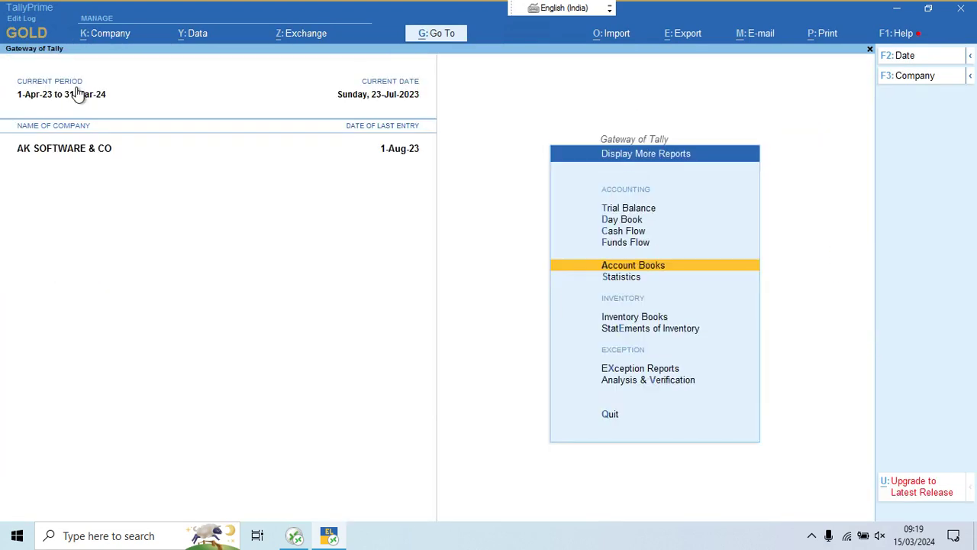
key(Escape)
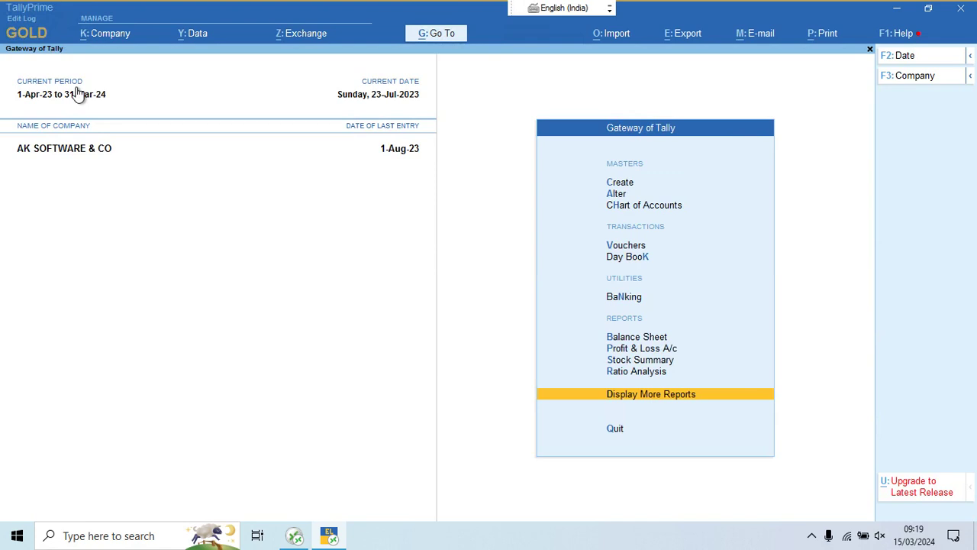
Step: Open the Debit Note voucher type for alteration
key(Up)
key(Up)
key(Up)
key(Up)
key(Up)
key(Up)
key(Up)
key(Up)
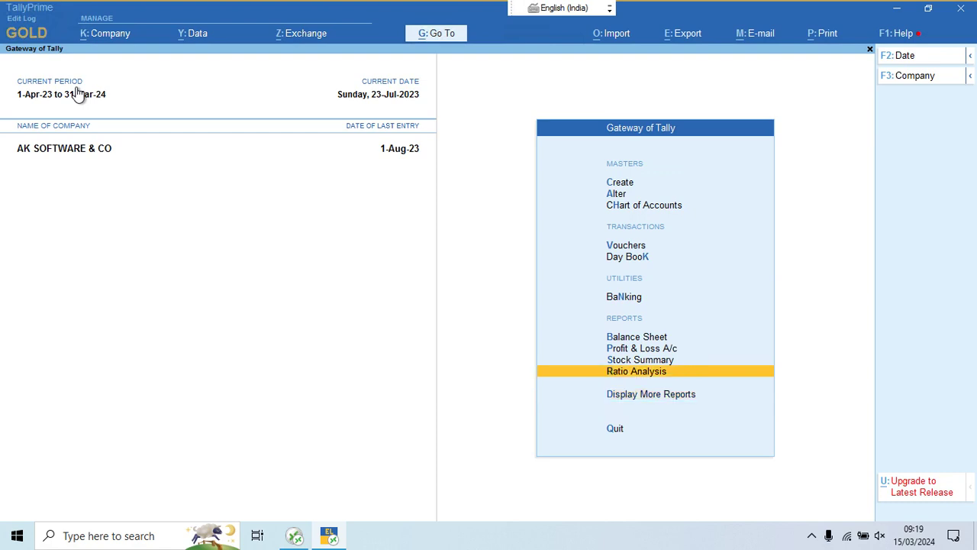
key(Up)
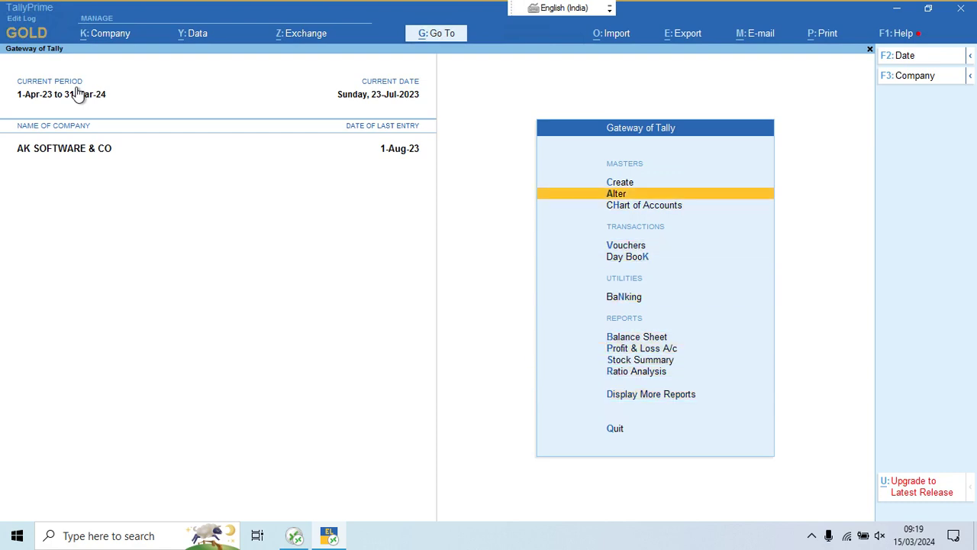
key(Return)
key(Down)
key(Down)
key(Down)
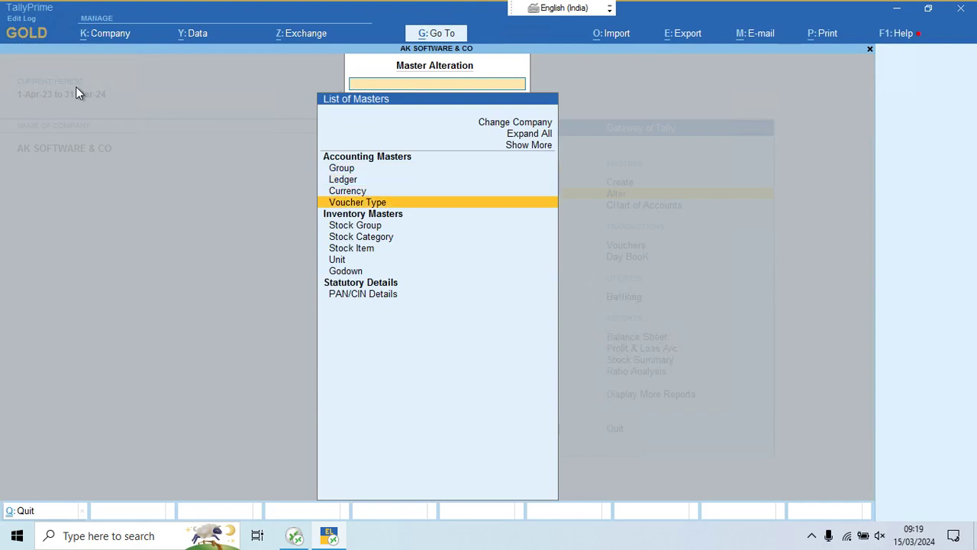
key(Return)
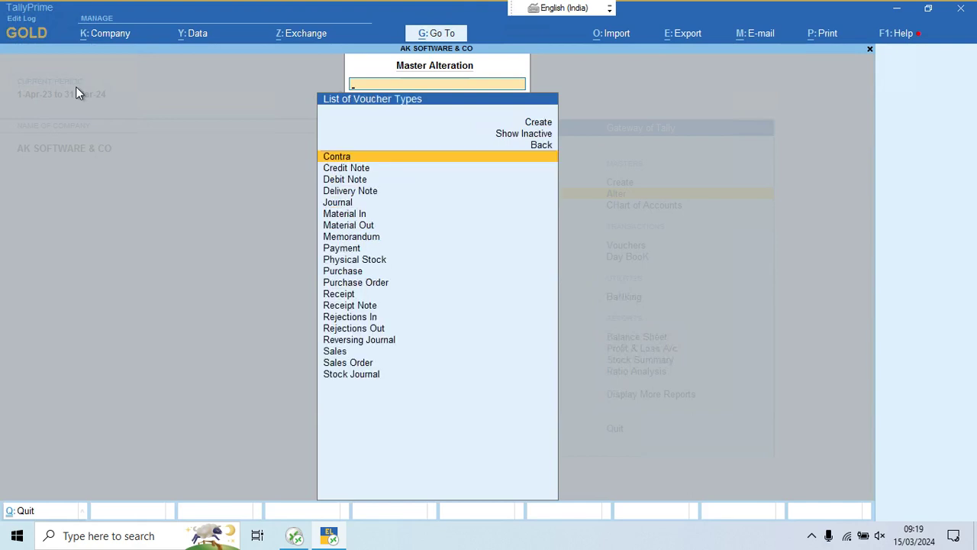
key(Down)
key(Down)
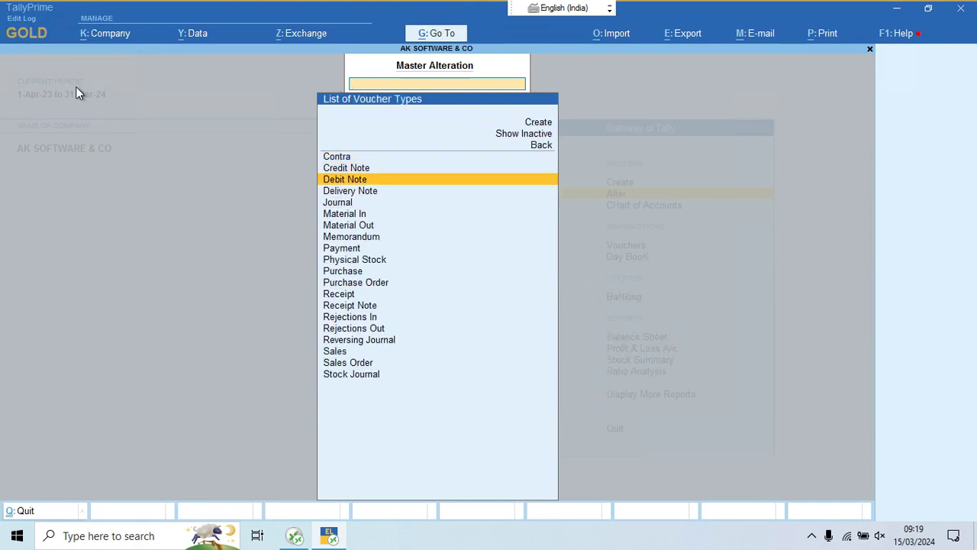
key(Return)
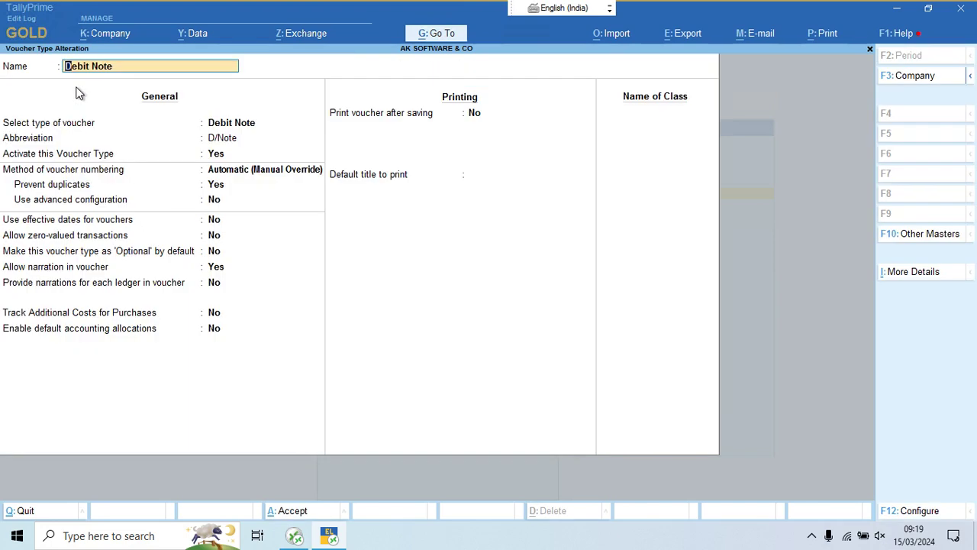
Step: Set the Debit Note voucher type to print the voucher after saving
key(Return)
key(Return)
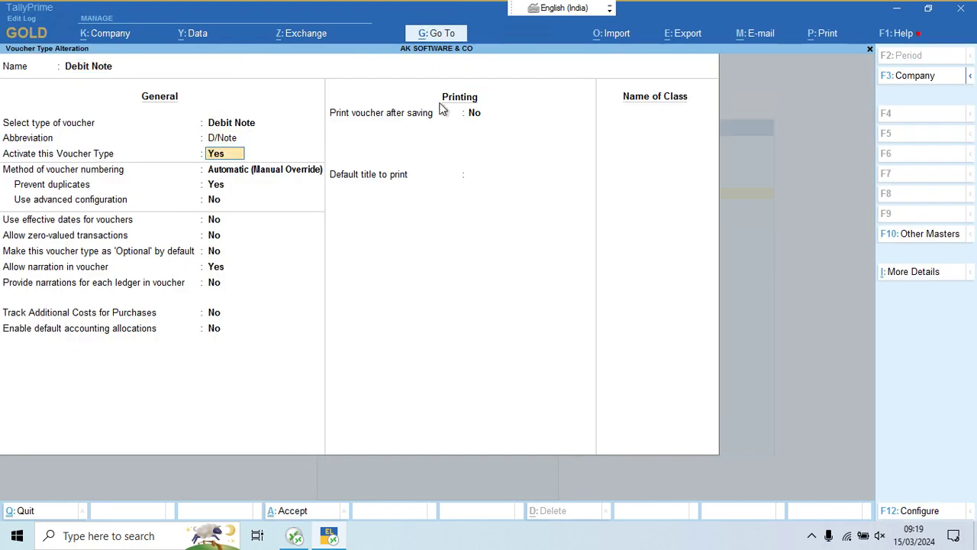
click(475, 117)
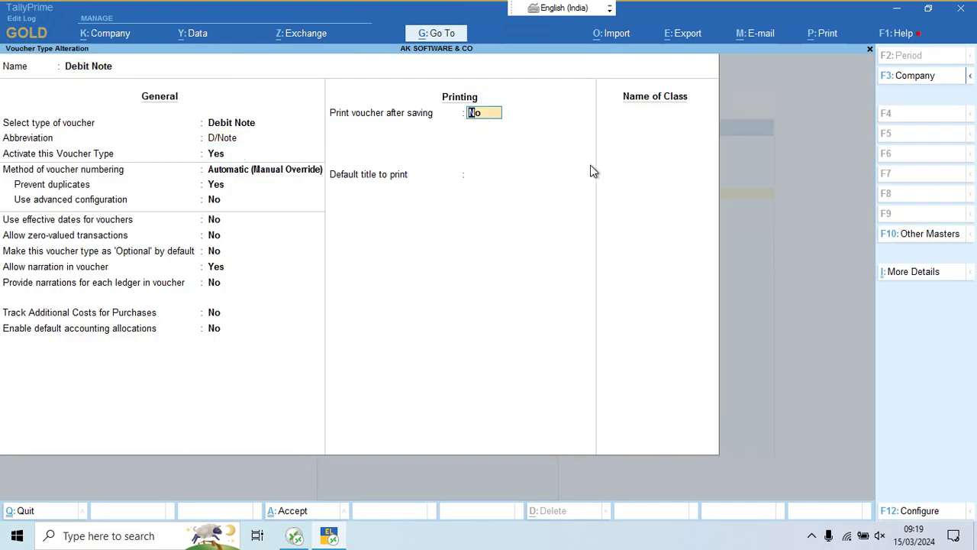
text(y)
key(Return)
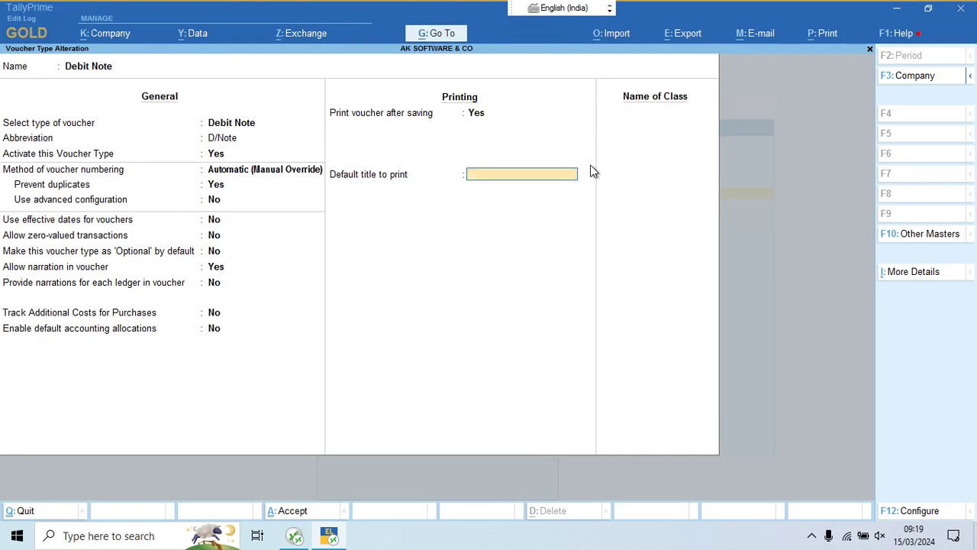
Step: Enter "Debit Note" as the default title to print and save the voucher type
text(DEBIT)
key(BackSpace)
key(BackSpace)
key(BackSpace)
key(BackSpace)
key(BackSpace)
text(Debit Note)
key(Return)
key(Return)
key(Return)
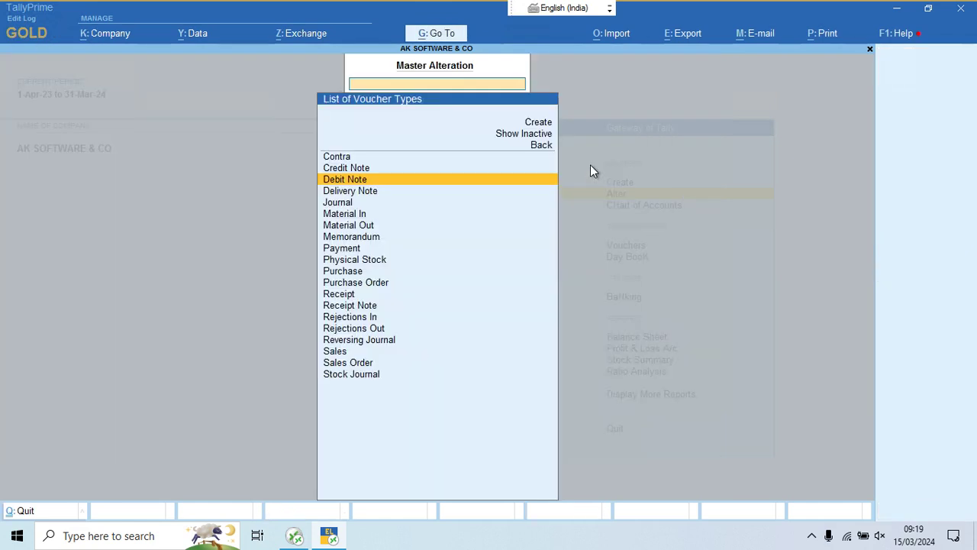
Step: Alter the Credit Note voucher type to print after saving, with Delhi as the default jurisdiction
key(Up)
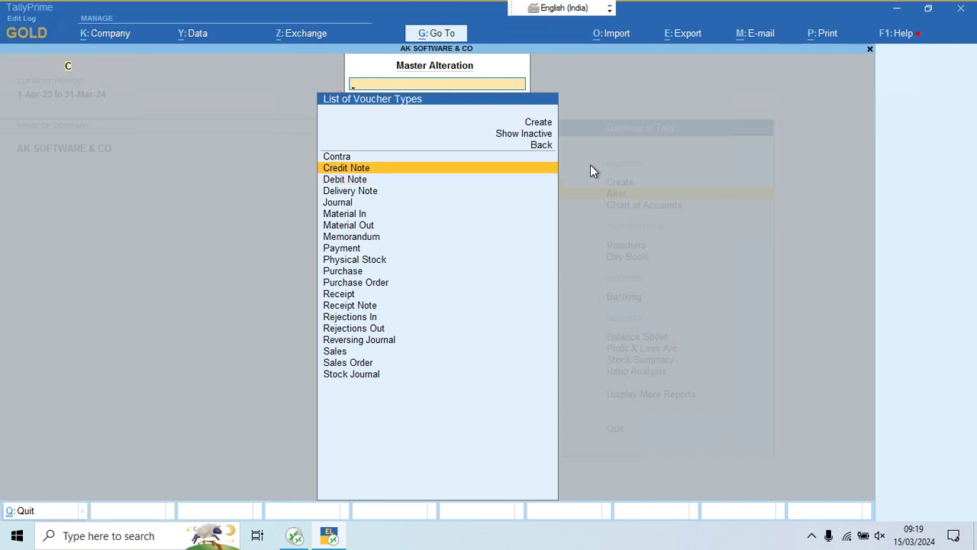
key(Return)
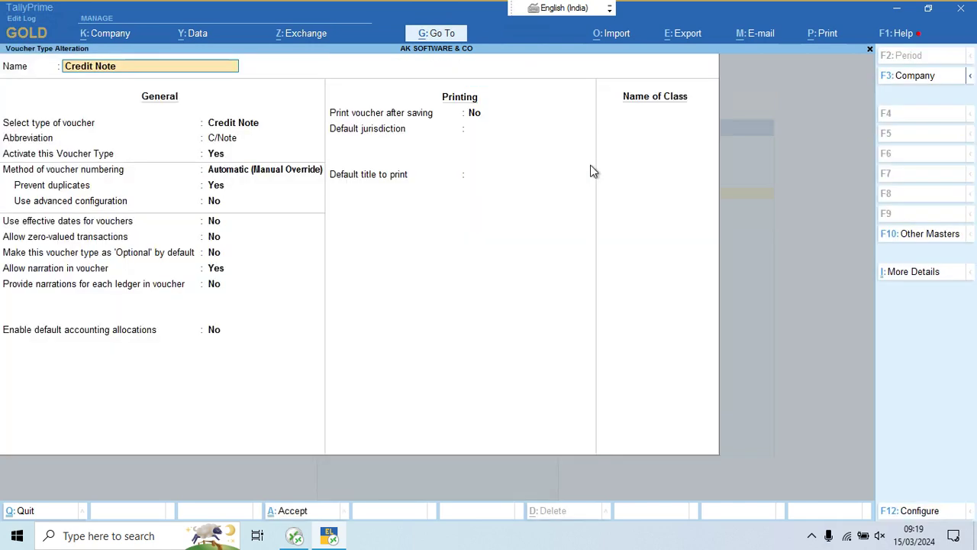
click(474, 114)
text(y)
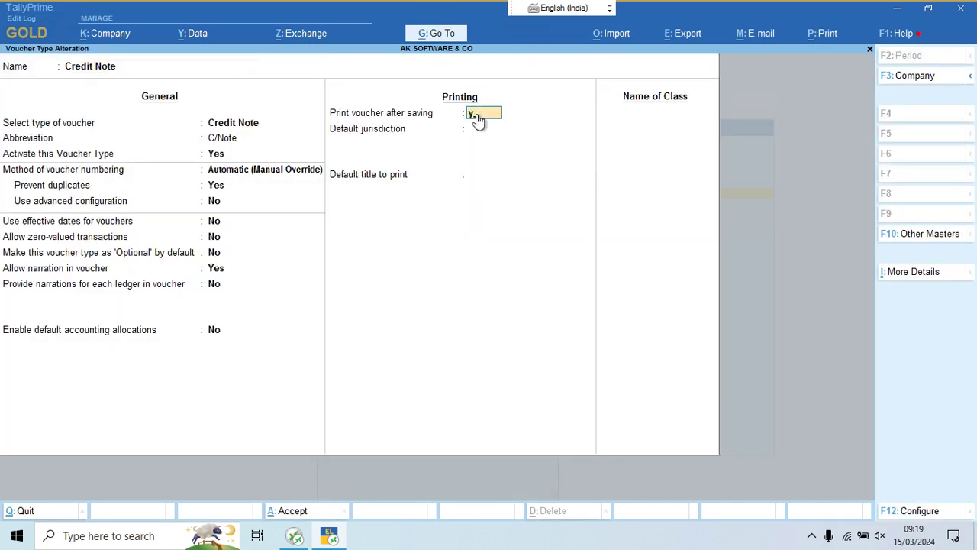
key(Return)
text(Delhi)
key(Return)
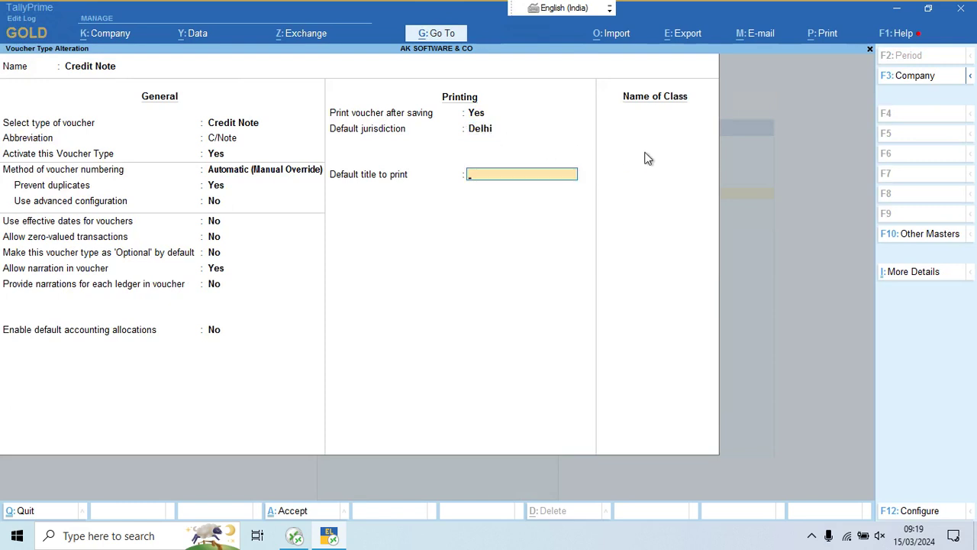
Step: Enter "Credit Note" as the default title to print and save the Credit Note voucher type
text(Credit Note)
key(Return)
key(Return)
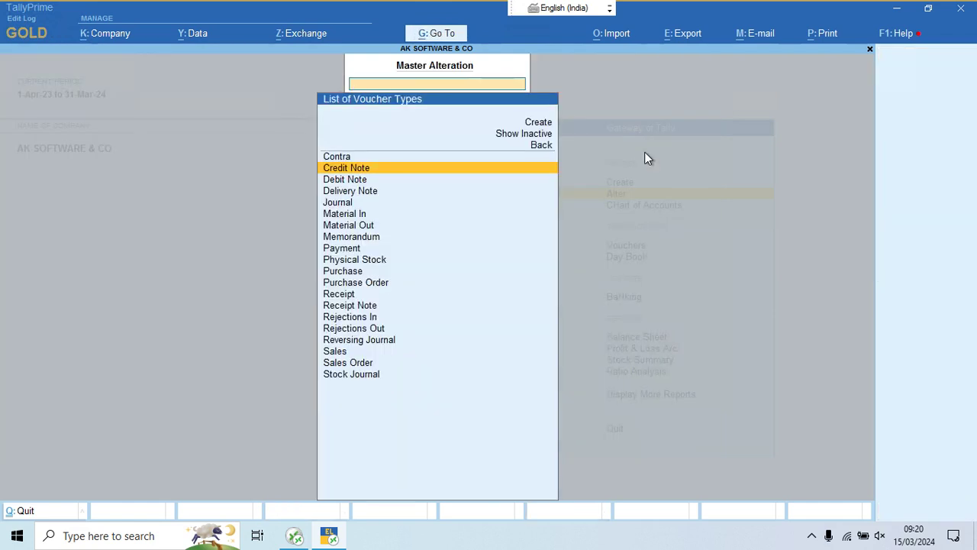
Step: Leave master alteration and start a new debit note voucher
key(Escape)
key(Escape)
key(Down)
key(Down)
key(Return)
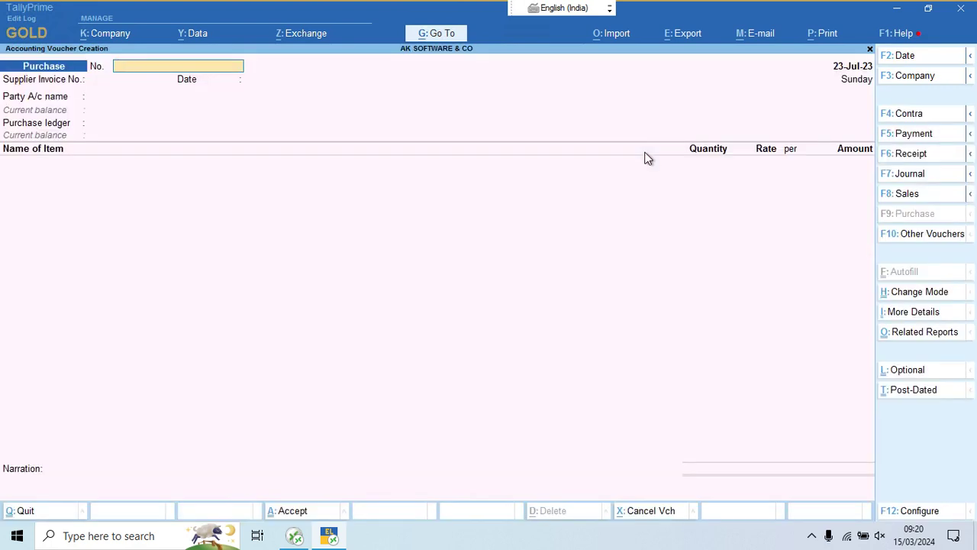
key(alt)
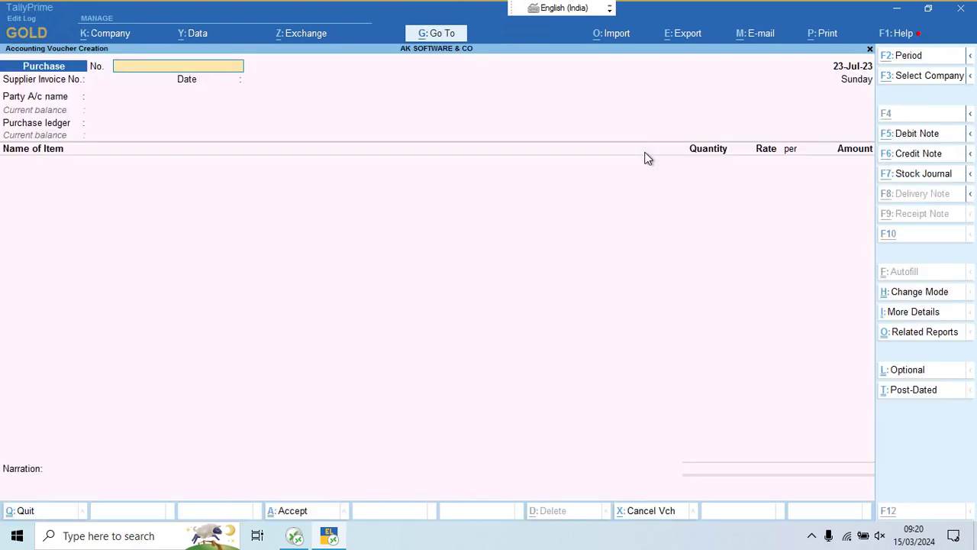
key(alt+F5)
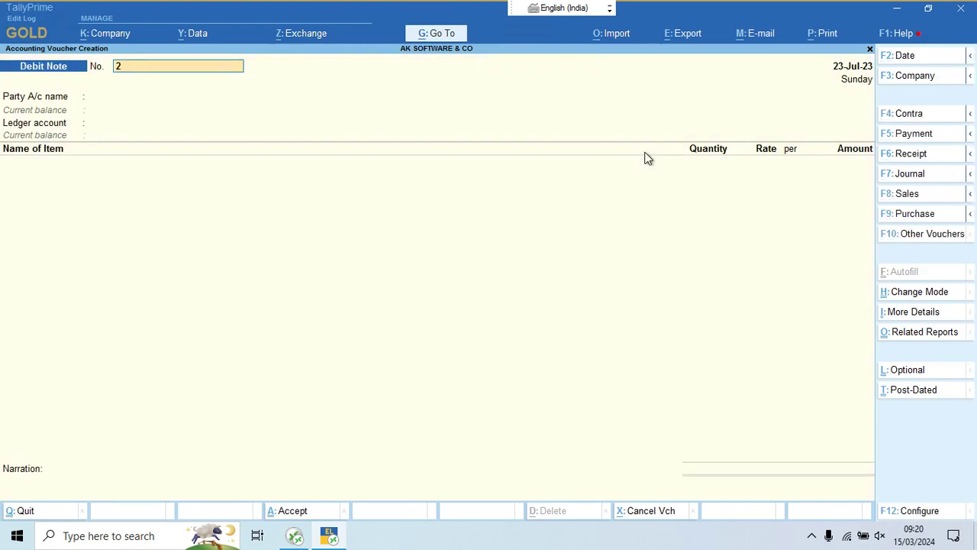
Step: Keep the new debit note's default number 2 and set its voucher date to 1-Aug-23
key(Return)
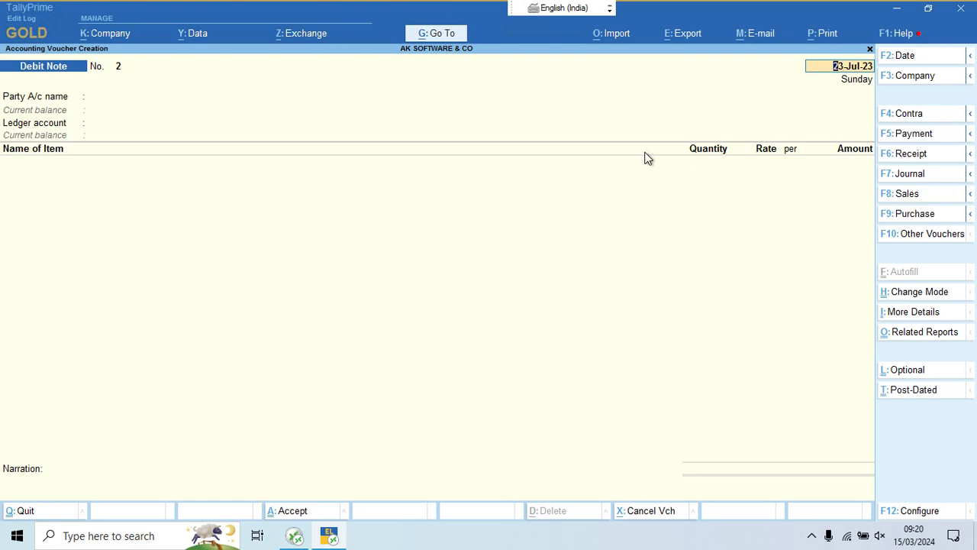
text(24)
key(F2)
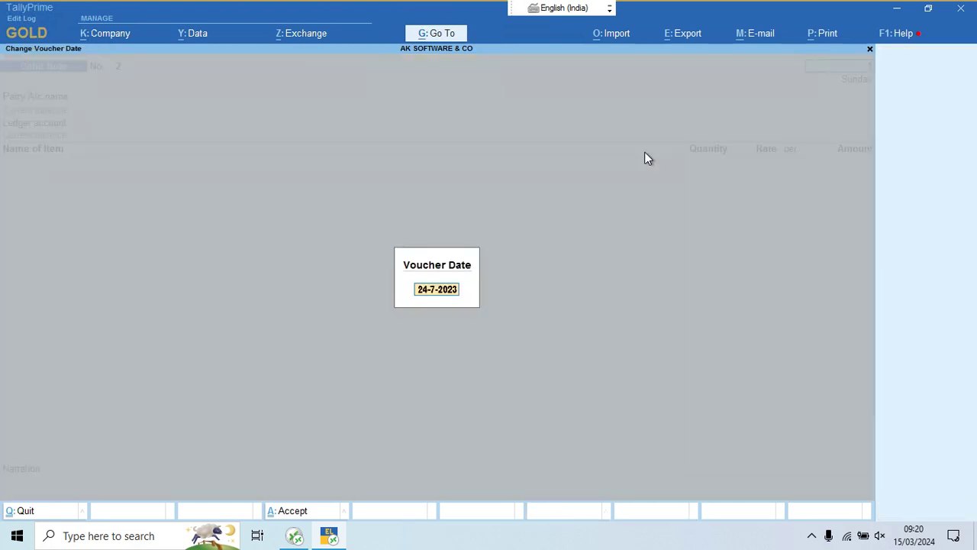
text(1-8)
key(Return)
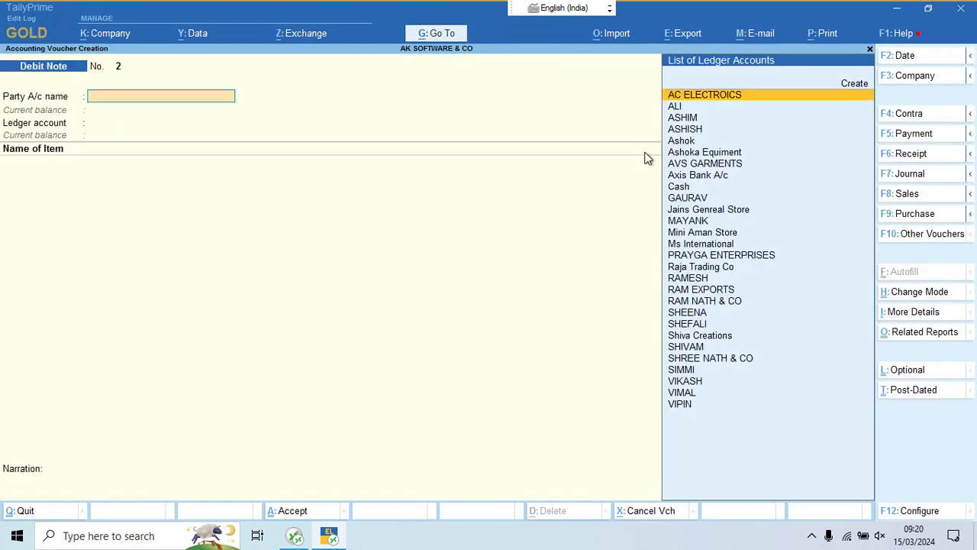
Step: Select the same supplier as in debit note No. 1 as the party, accepting blank dispatch details and the default party details
text(ai)
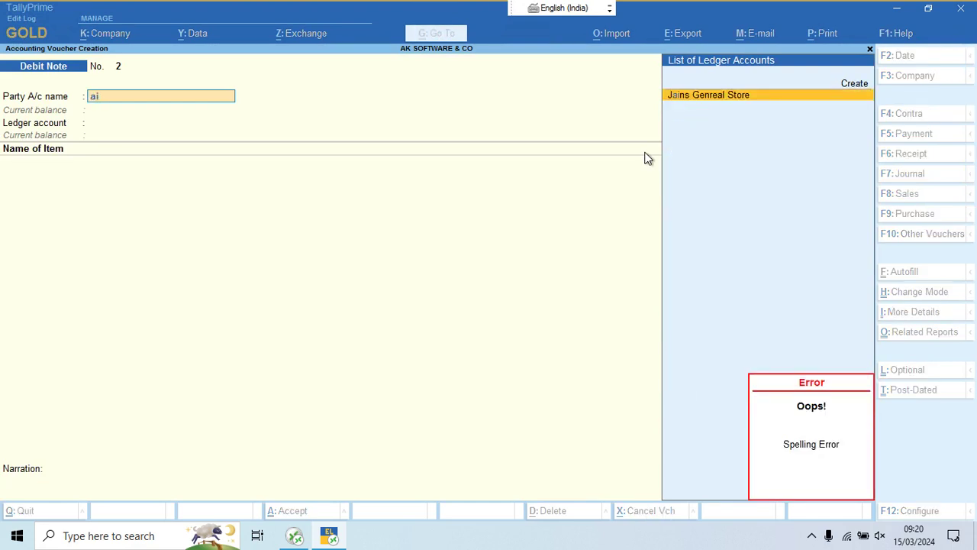
key(BackSpace)
text(shis)
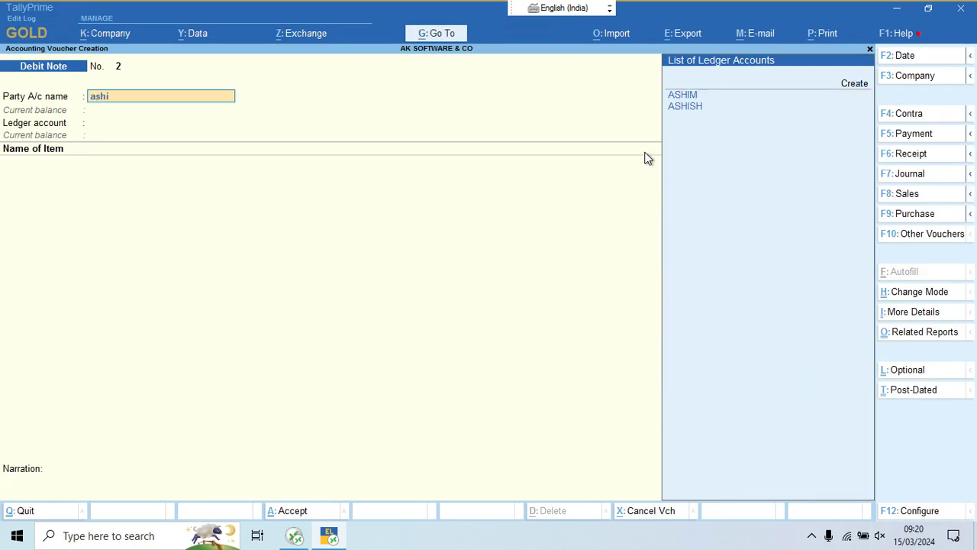
key(Return)
key(Return)
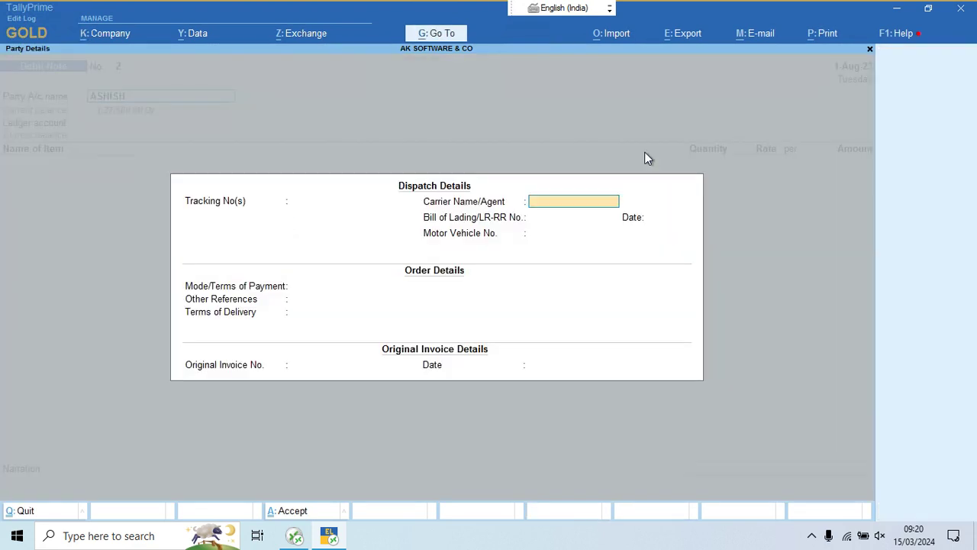
key(ctrl+a)
key(Return)
key(ctrl+a)
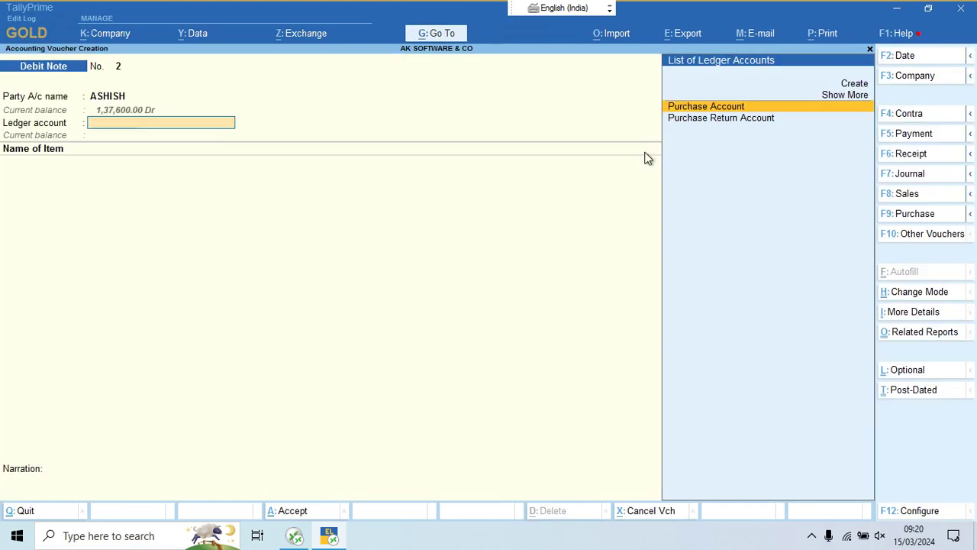
Step: Select Purchase Return Account as the ledger and add stock item BUSY 1 with 5 Pcs at the default rate of 40.00
key(Down)
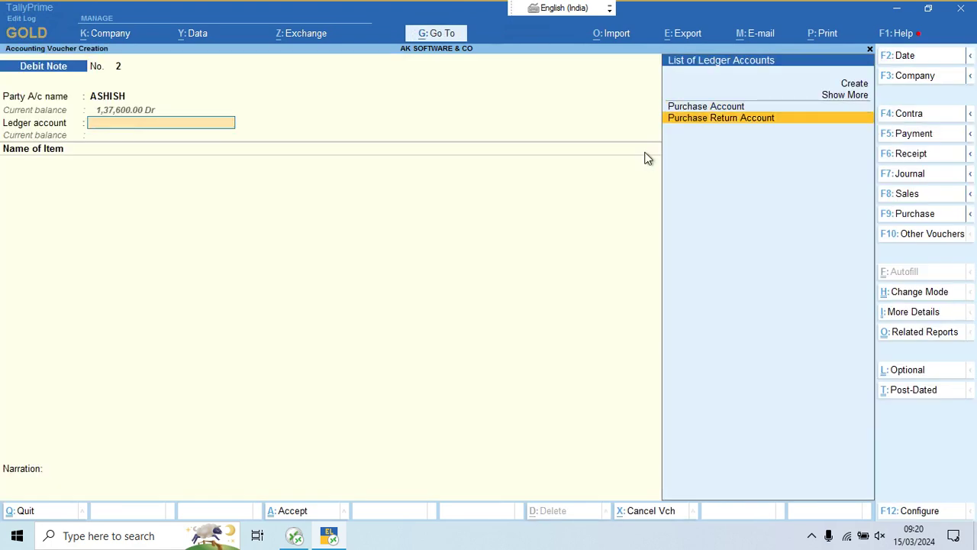
key(Return)
text(Bus)
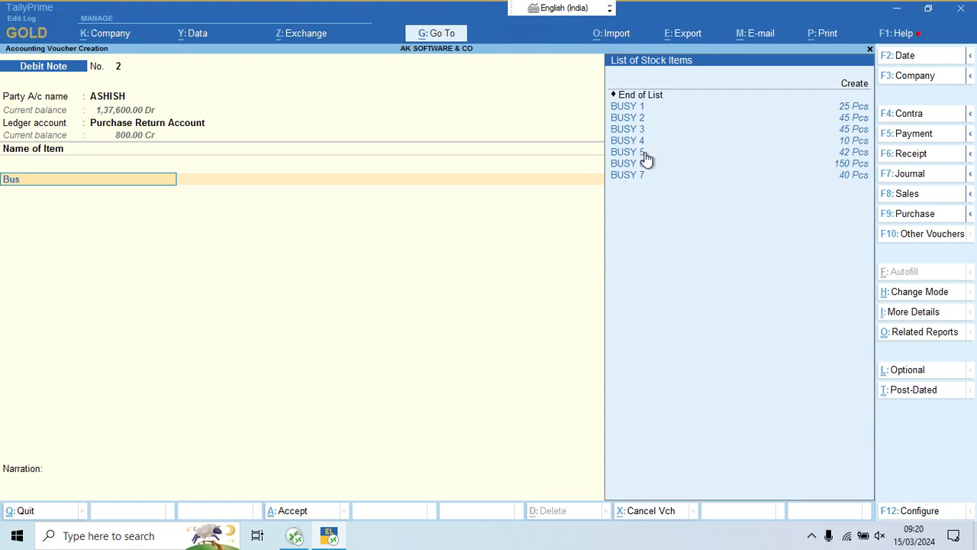
key(Return)
text(5)
key(Return)
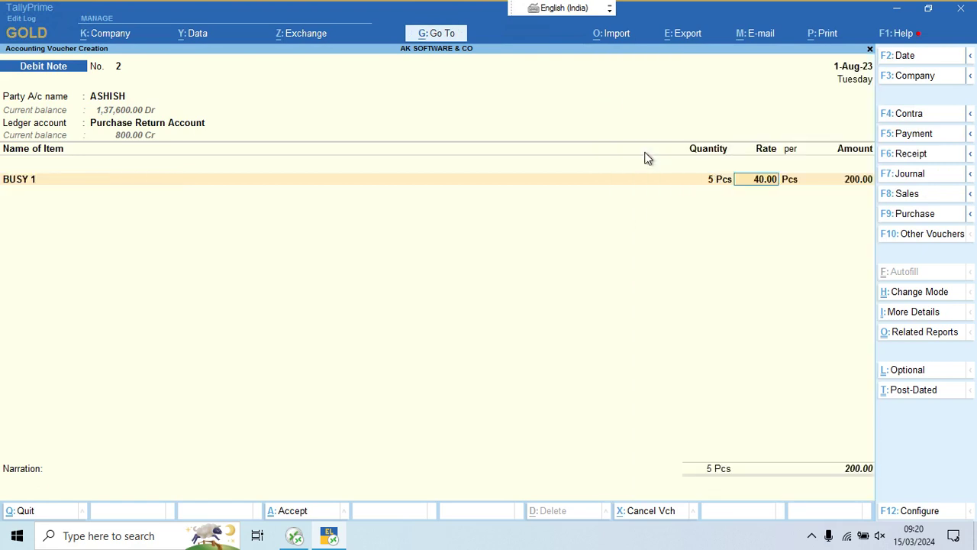
key(Return)
key(Return)
key(Return)
Step: Add stock item TALLY 1 to the debit note with 5 Pcs at the default rate of 40.00
text(Ta)
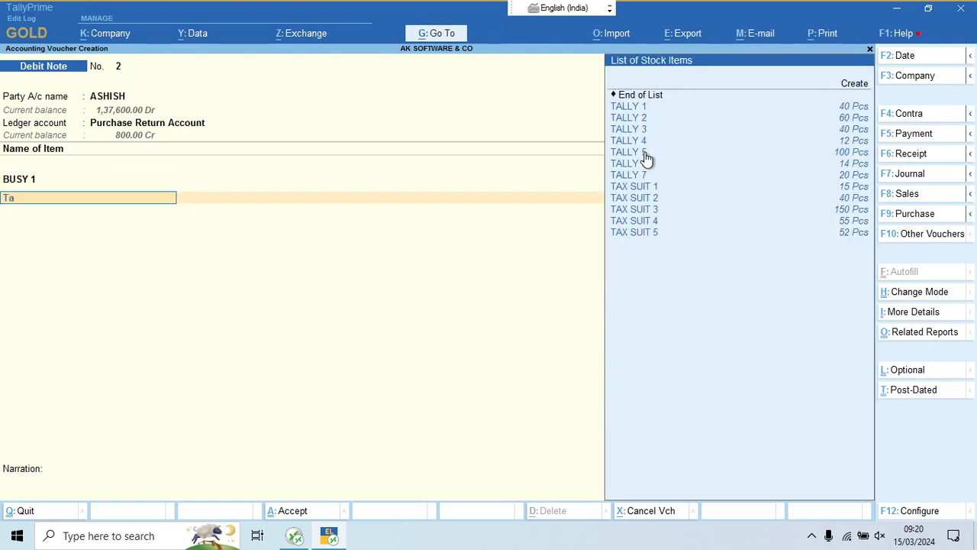
key(Return)
text(5)
key(Return)
key(Return)
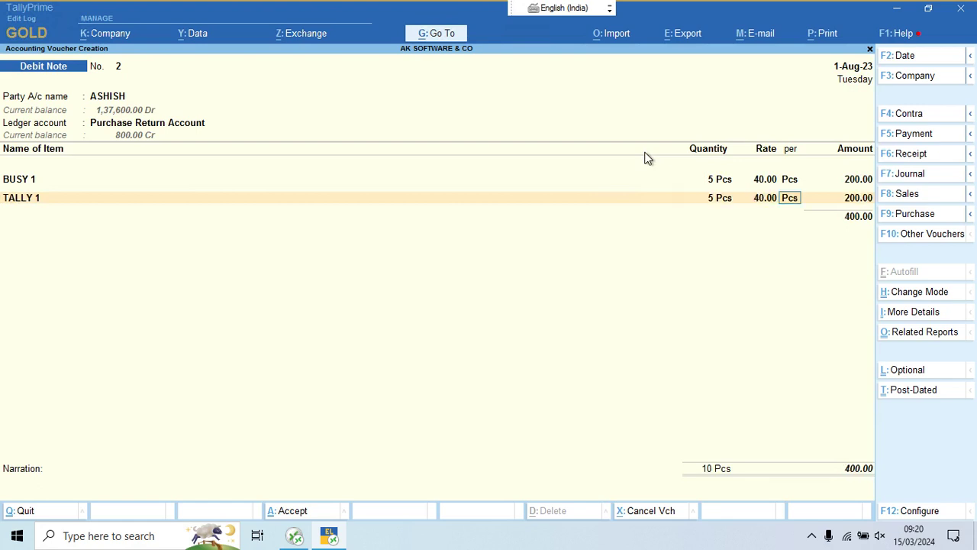
key(Return)
key(Return)
Step: End the item list, leave the narration blank and save debit note No. 2
key(Return)
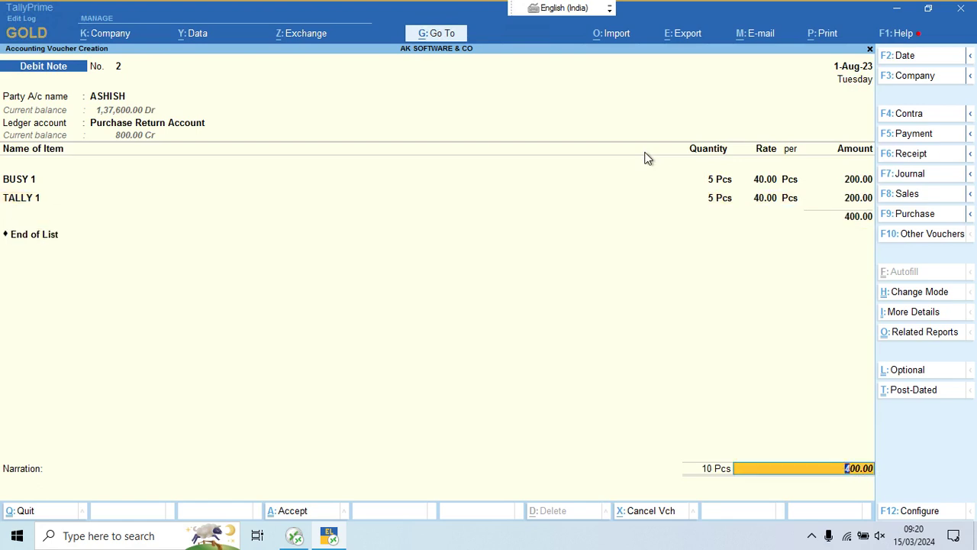
key(Return)
key(Return)
key(Return)
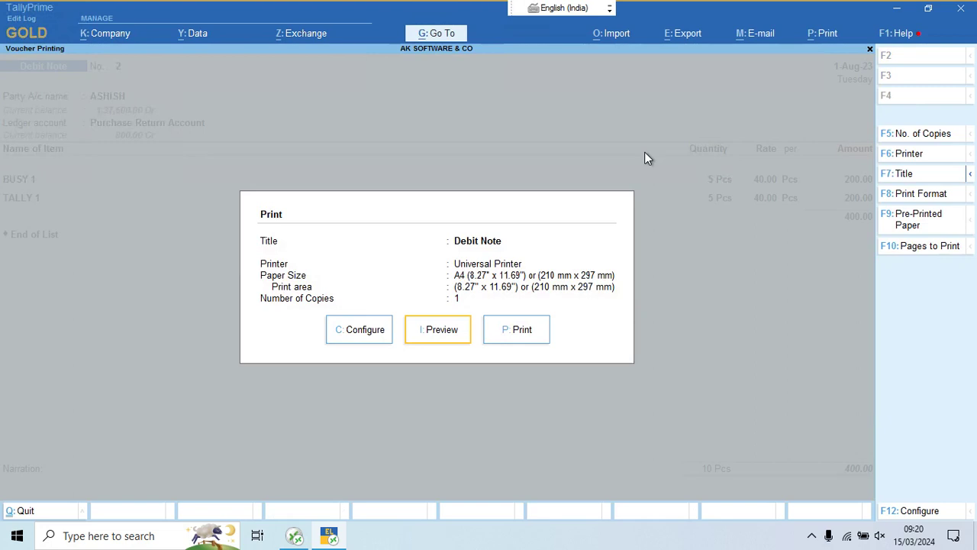
Step: Preview the print of debit note No. 2 at enlarged size and close the preview without printing
key(Right)
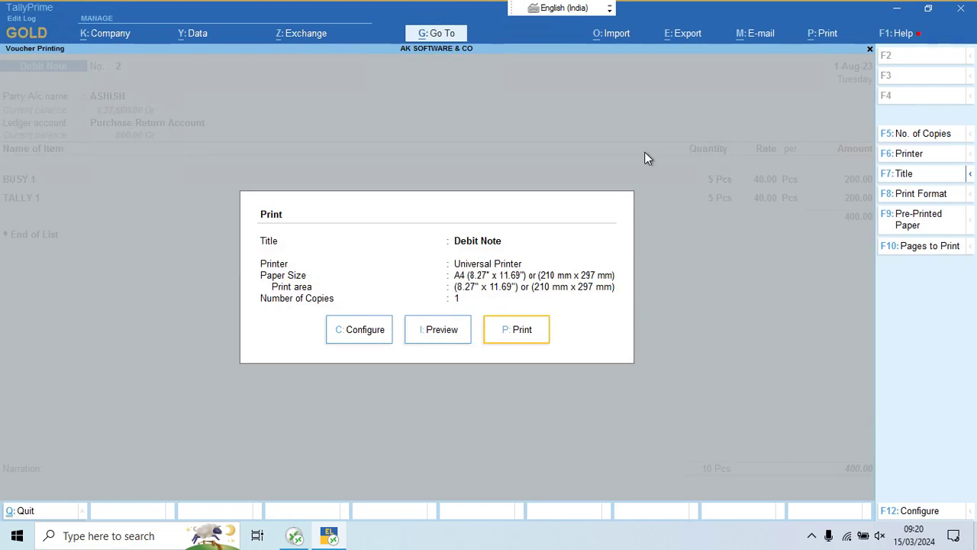
key(Left)
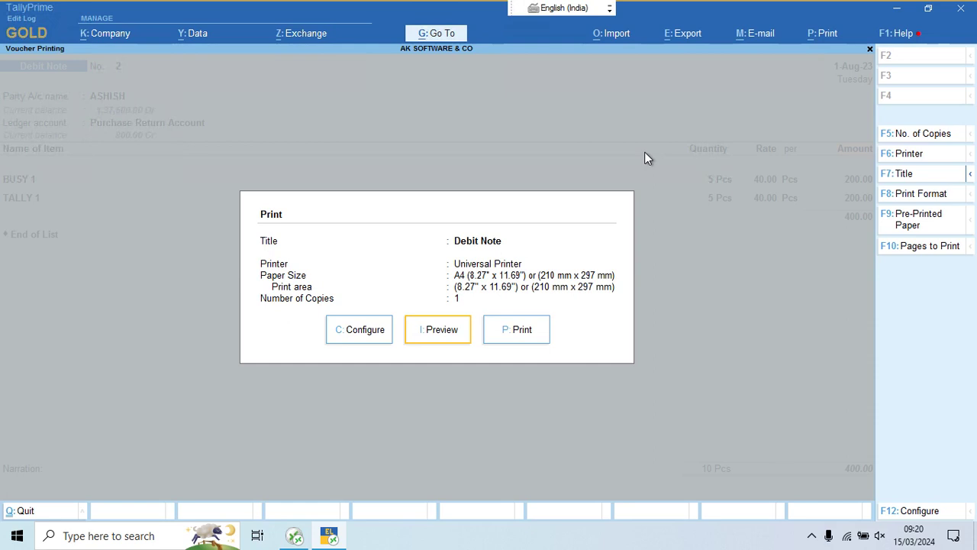
key(Return)
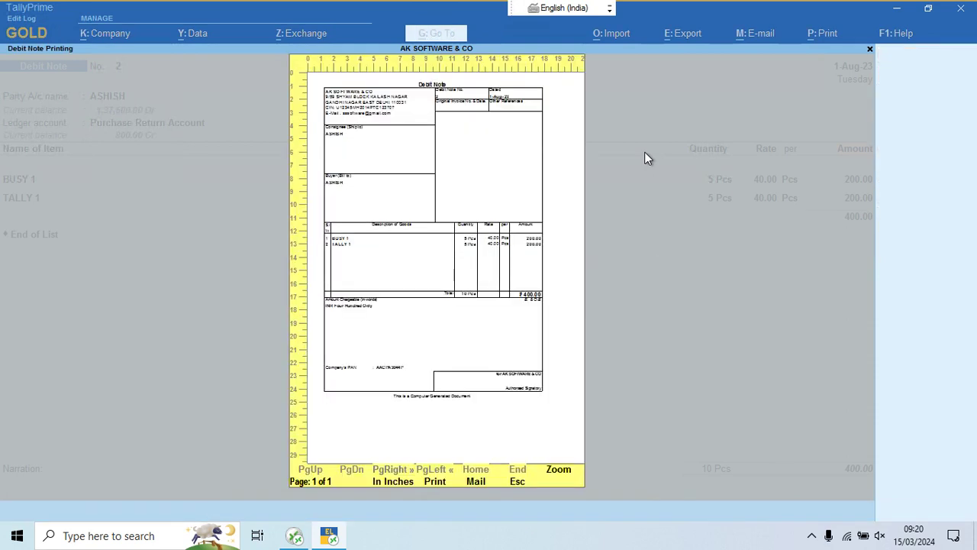
key(Return)
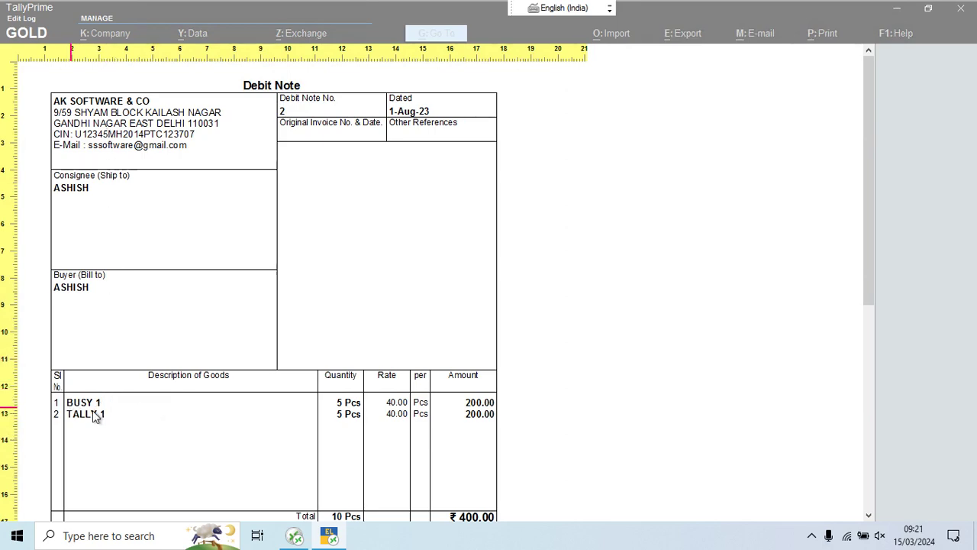
drag(874, 277, 829, 193)
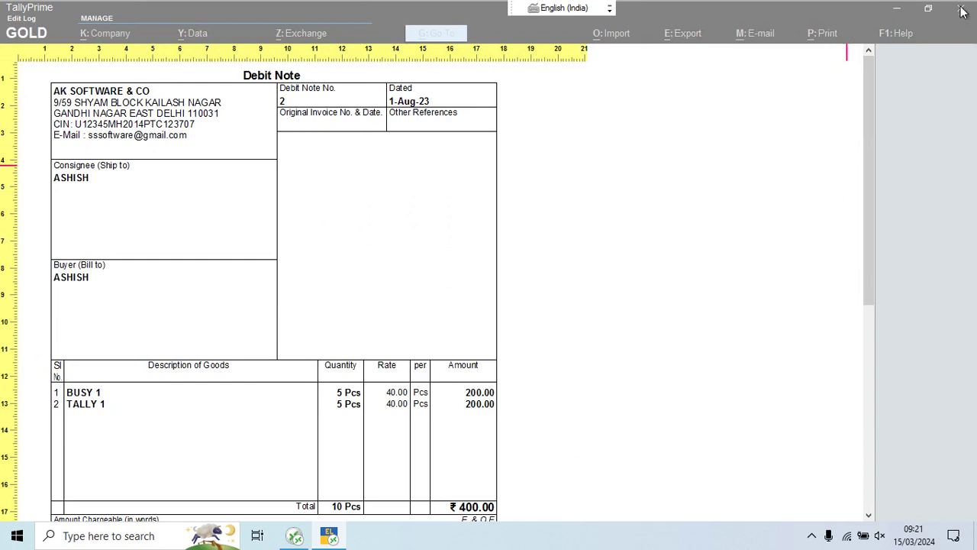
key(Return)
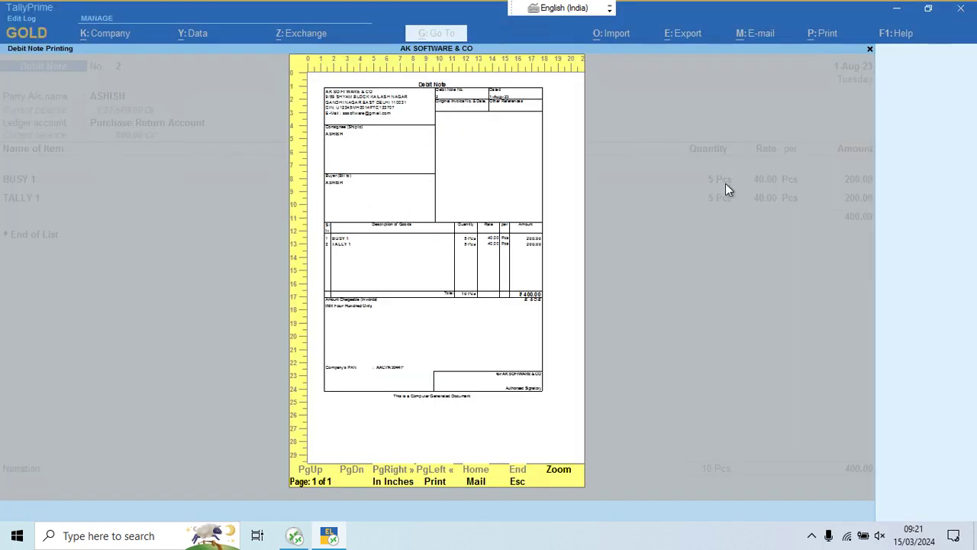
key(Escape)
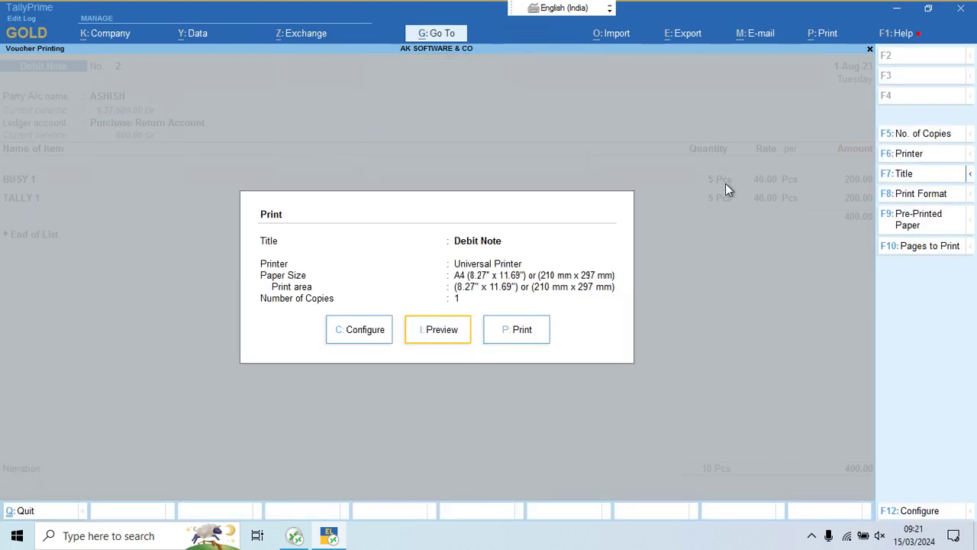
key(Escape)
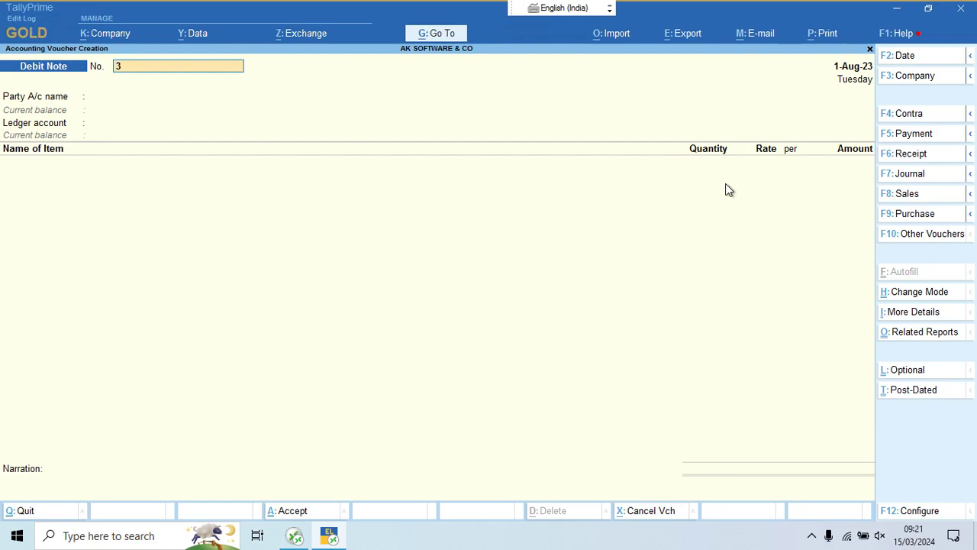
Step: Leave debit note creation and open the Account Books list of reports
key(Escape)
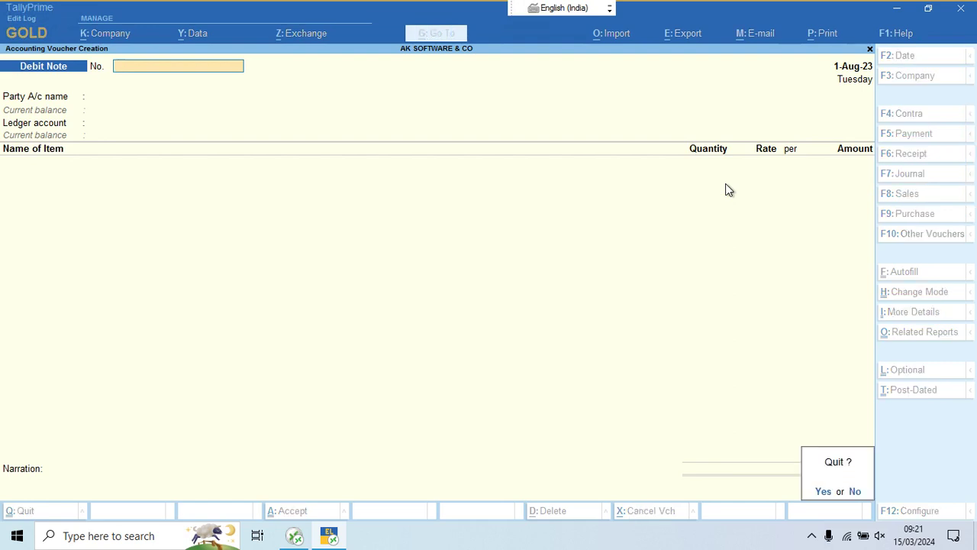
key(y)
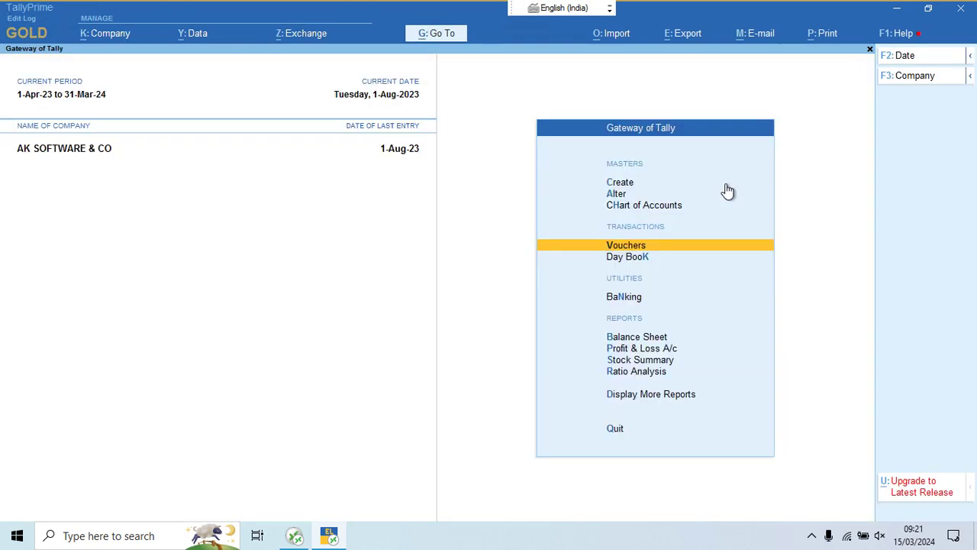
key(Down)
key(Down)
key(Down)
key(Down)
key(Down)
key(Down)
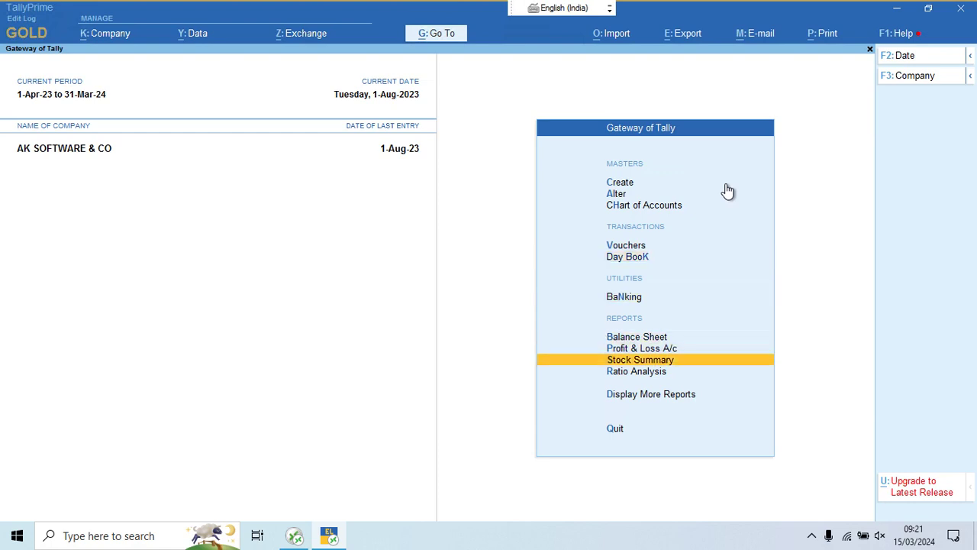
key(Down)
key(Return)
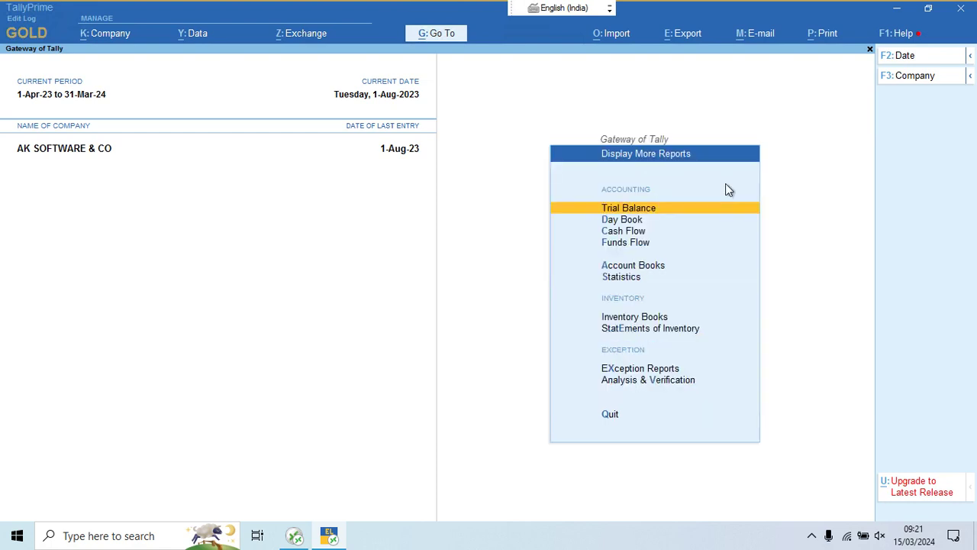
key(Down)
key(Down)
key(Down)
key(Down)
key(Return)
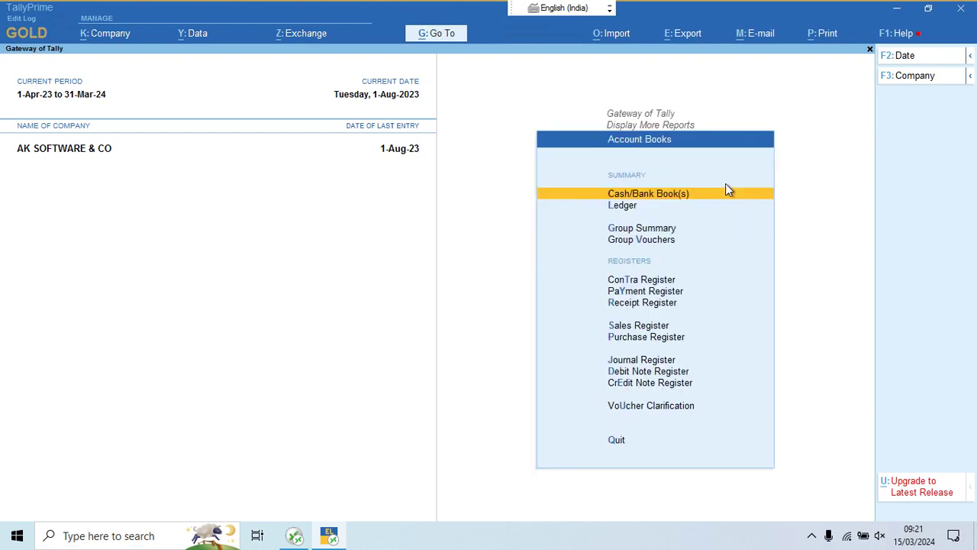
Step: Open the Sales Register and list the sales vouchers for May
key(Down)
key(Down)
key(Down)
key(Down)
key(Down)
key(Down)
key(Down)
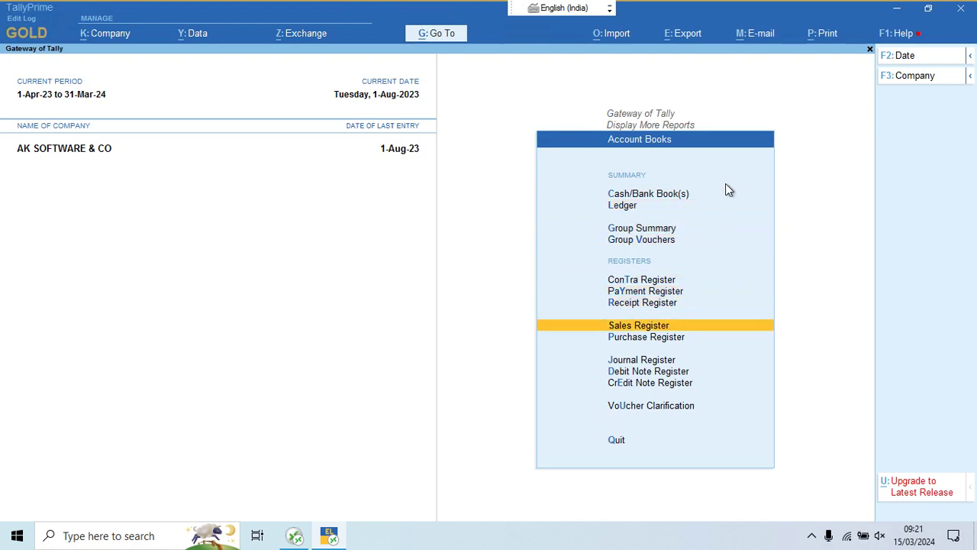
key(Return)
key(Up)
key(Up)
key(Up)
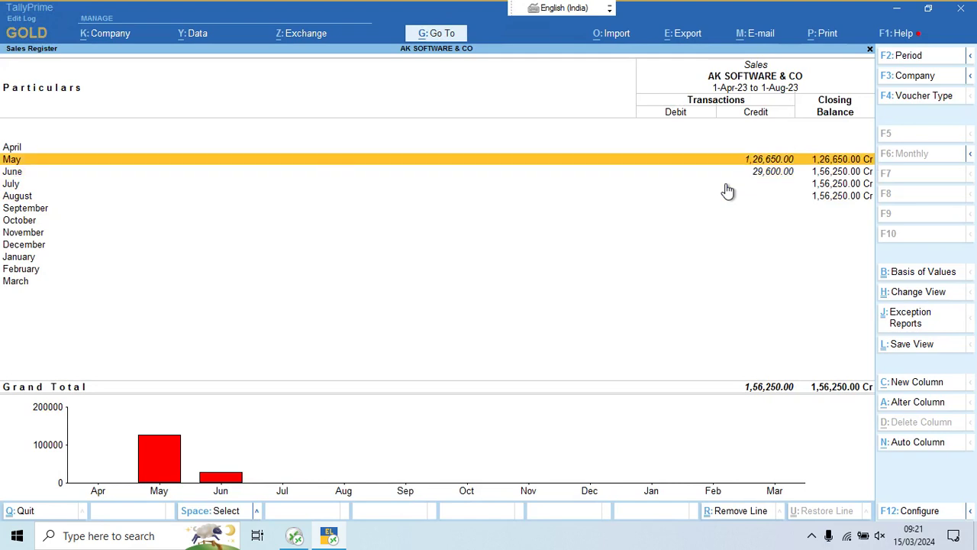
key(Return)
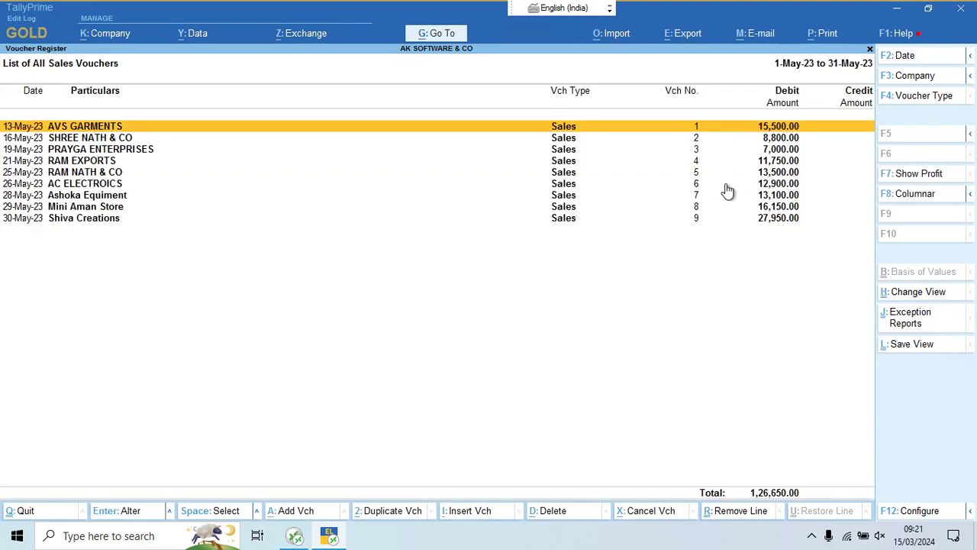
Step: Examine the items, quantities and rates in the AVS GARMENTS sales voucher No. 1 and return to Account Books
key(Return)
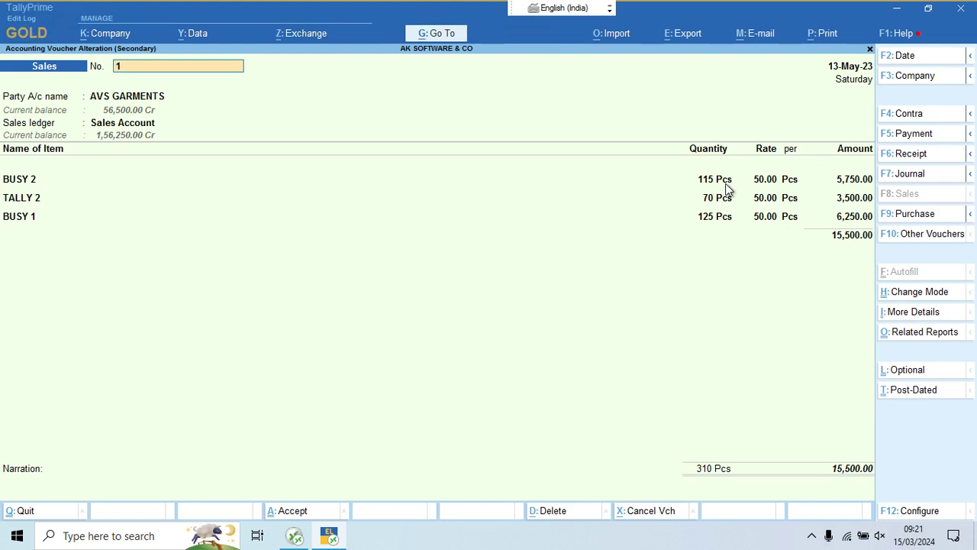
key(Escape)
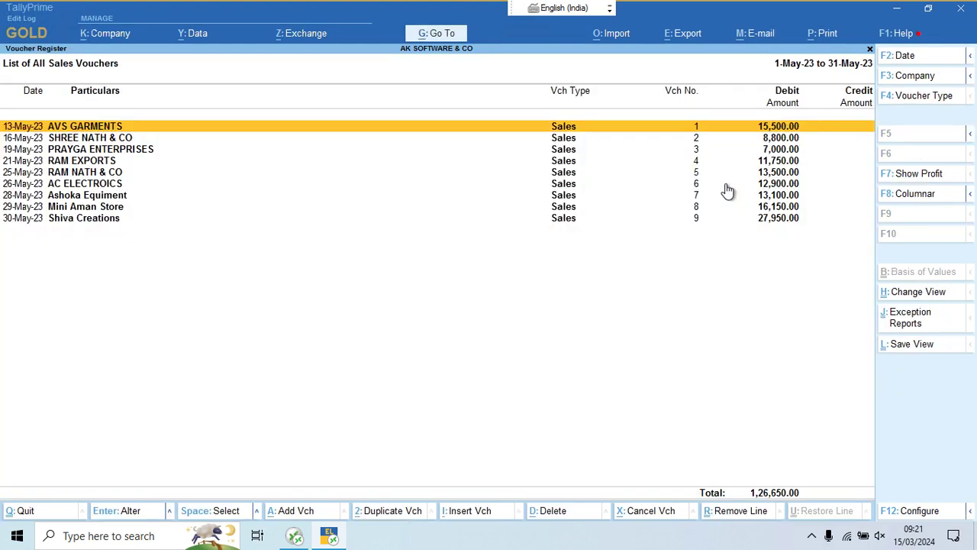
key(Escape)
key(Escape)
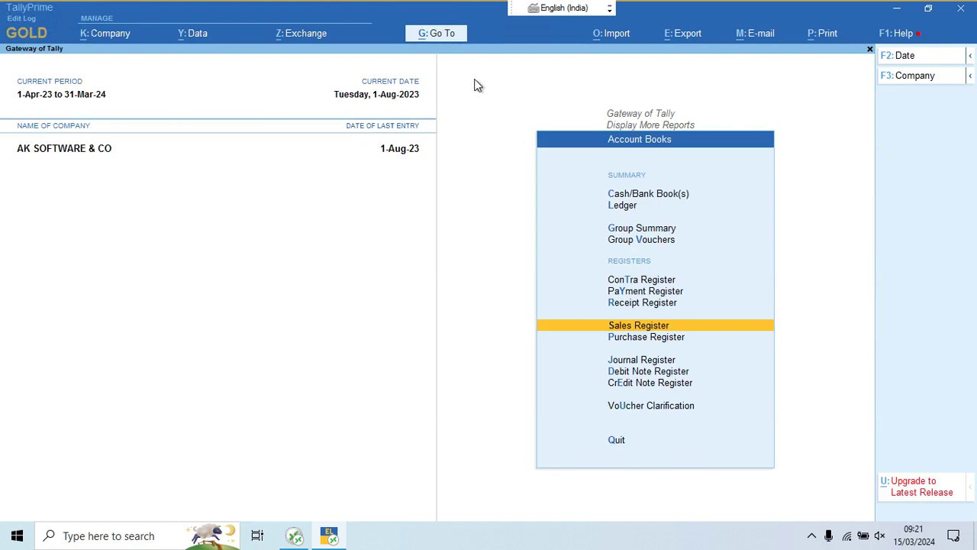
Step: Examine the ledger vouchers of AVS GARMENTS and return to the Gateway of Tally
click(440, 38)
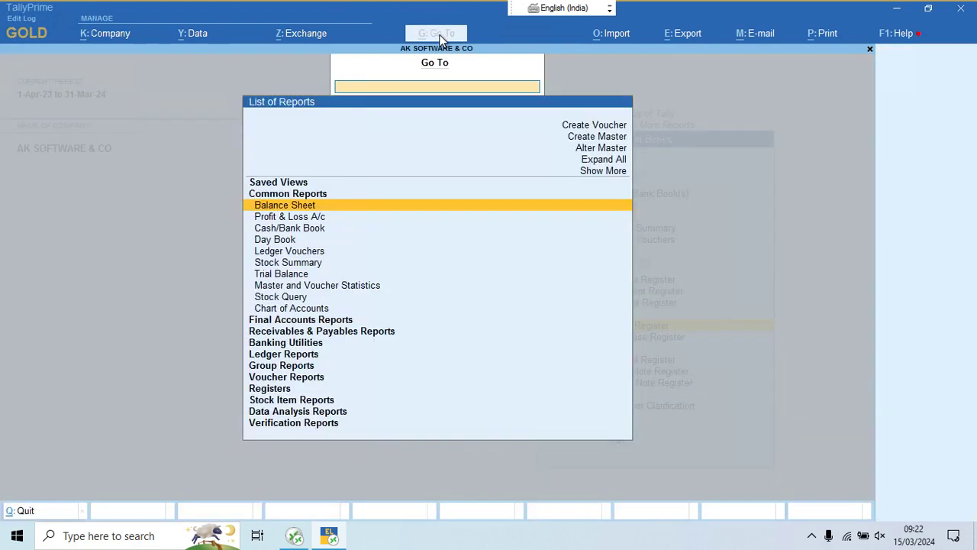
key(Down)
key(Down)
key(Down)
key(Down)
key(Return)
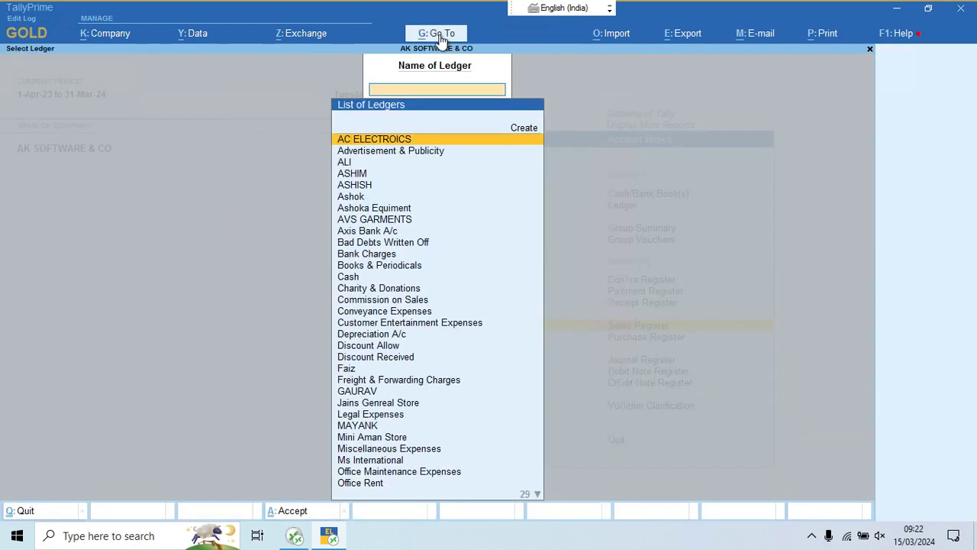
text(Avs)
key(Return)
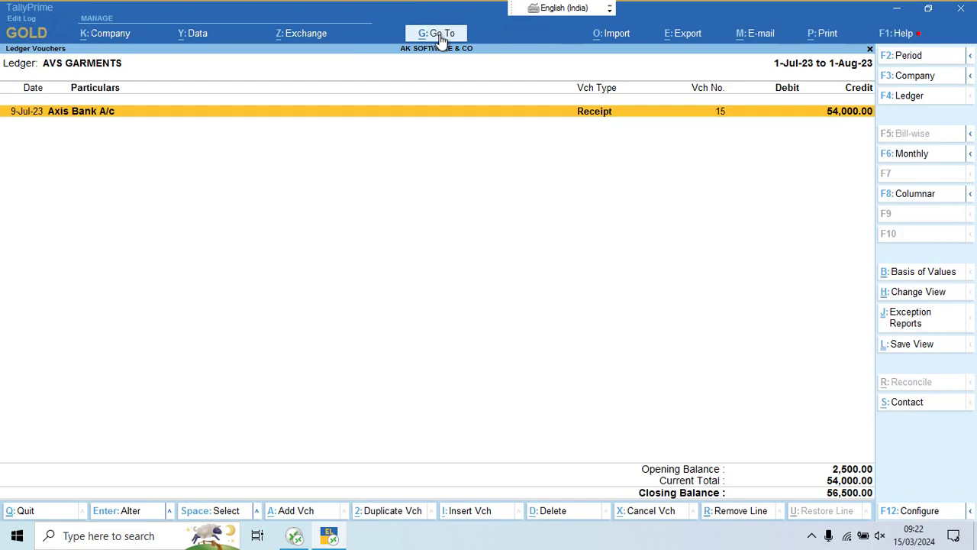
key(Escape)
key(Escape)
key(Escape)
key(Escape)
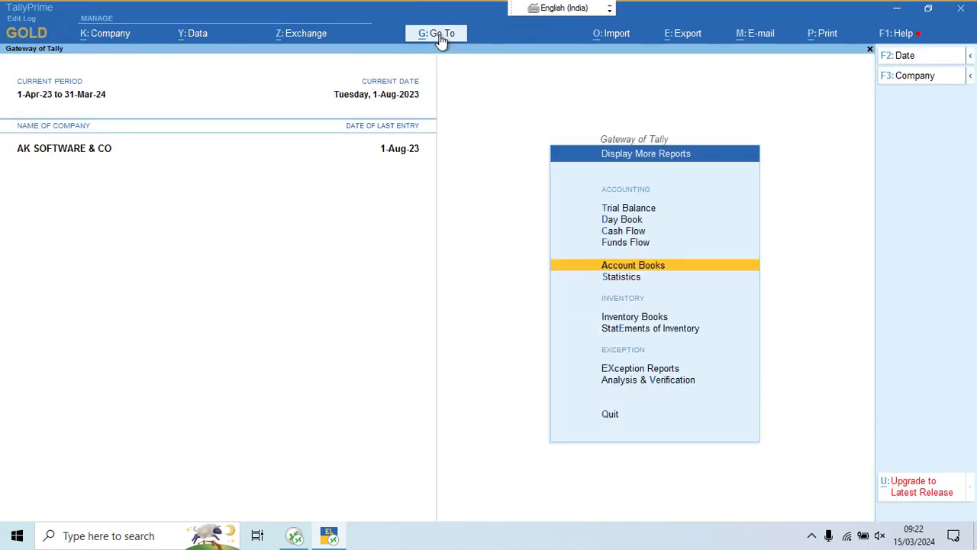
key(Escape)
Step: Open the ledger vouchers report for AVS GARMENTS from the Account Books
key(Up)
key(Up)
key(Up)
key(Down)
key(Down)
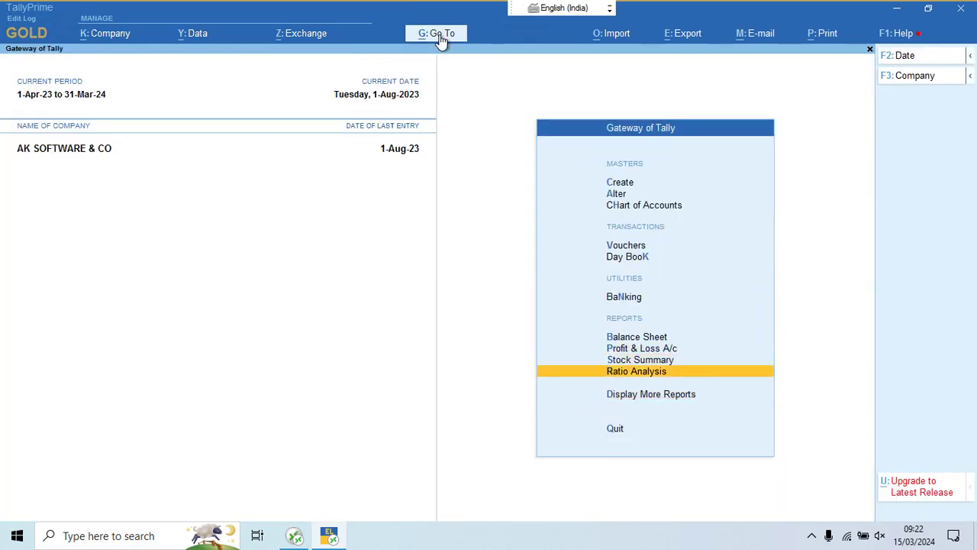
key(Down)
key(Return)
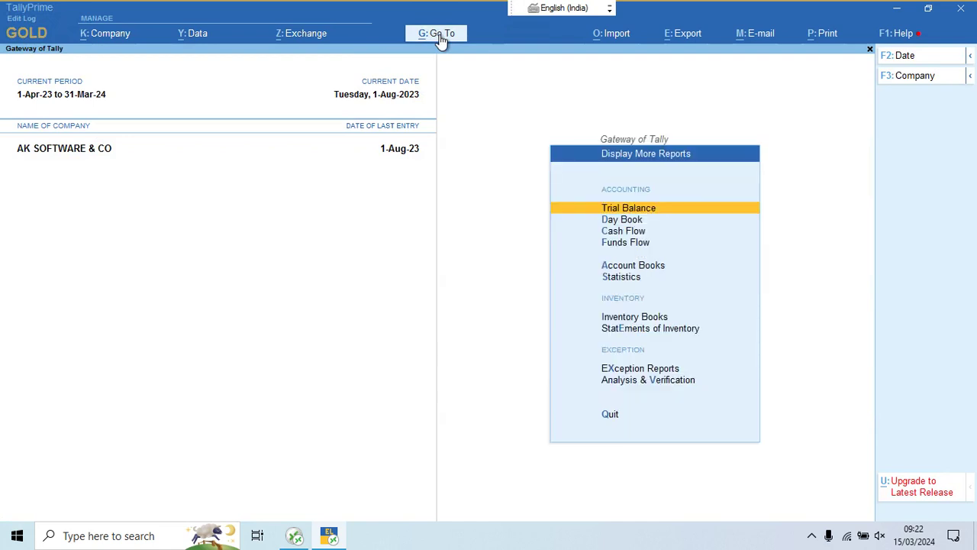
key(a)
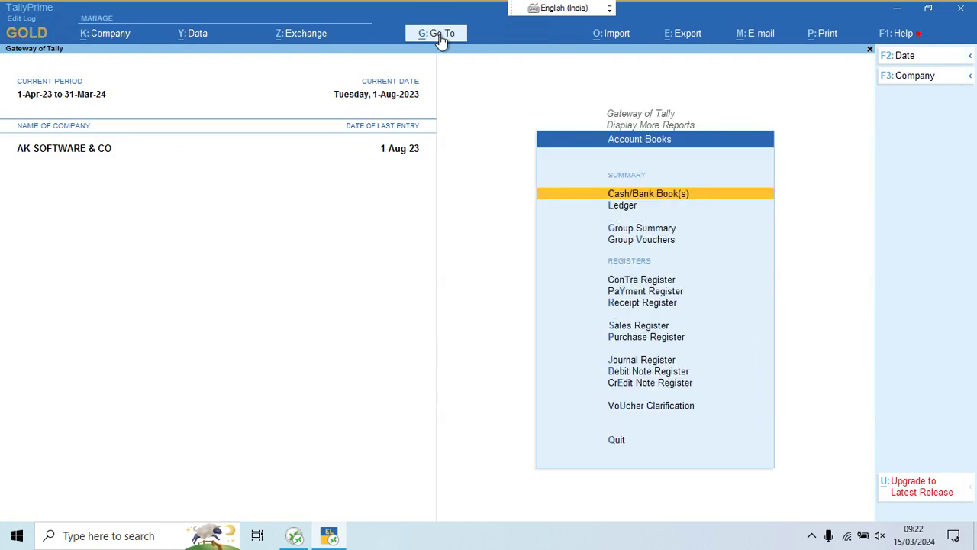
key(l)
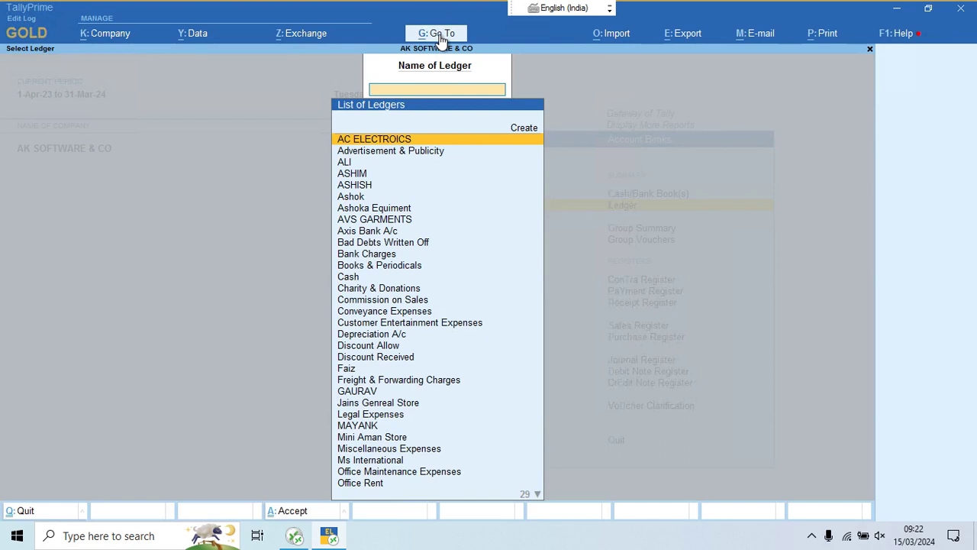
text(avs)
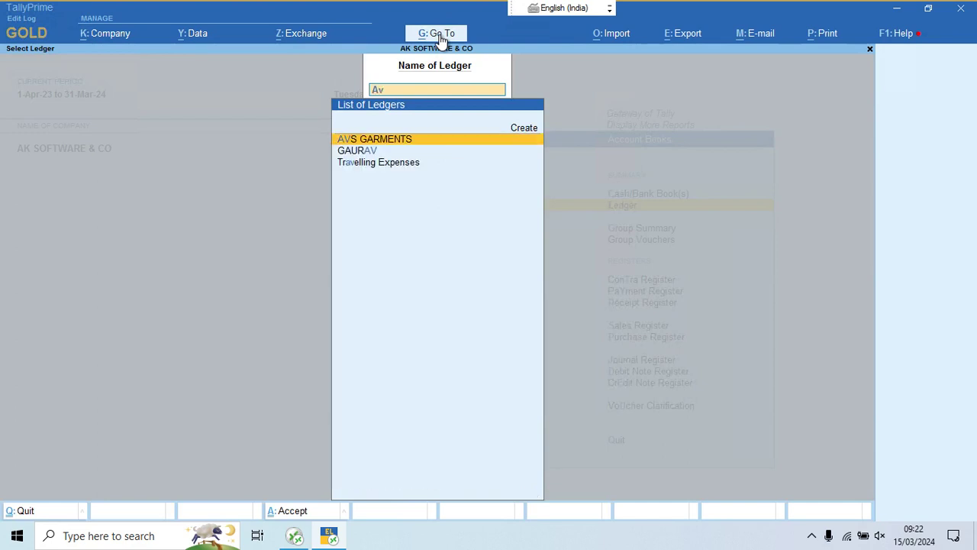
key(Return)
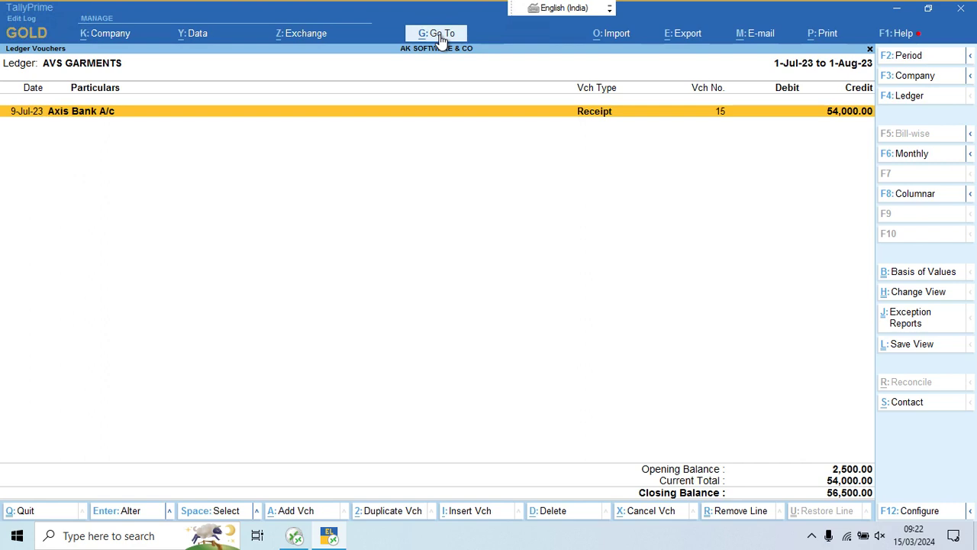
Step: Set the ledger report period from 1-4-2023 to 31-3-2024
key(F2)
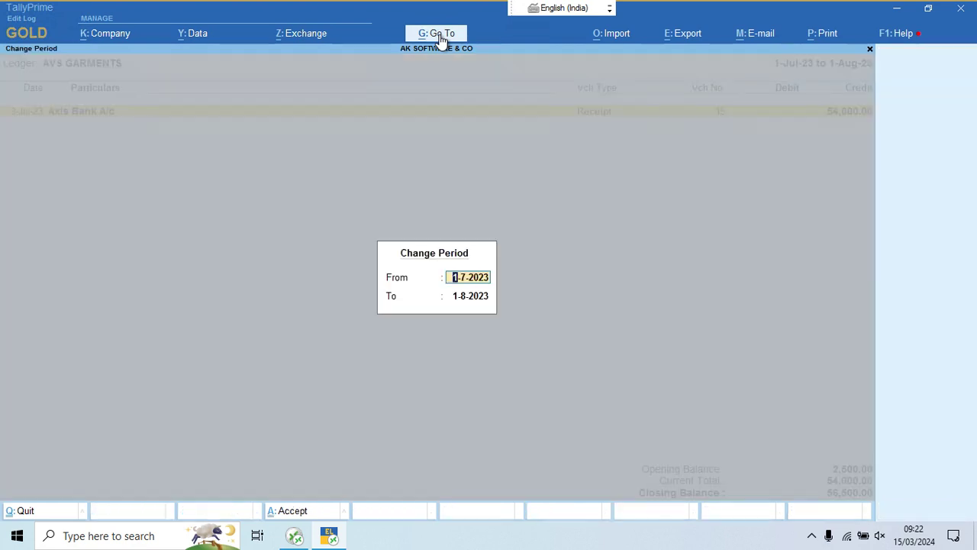
text(1-4)
key(Return)
text(3)
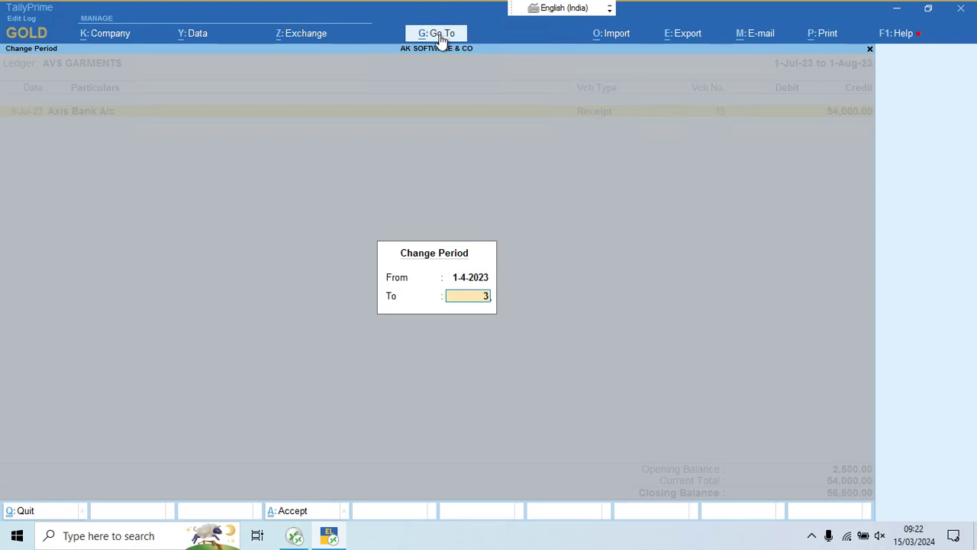
text(1-3)
key(Return)
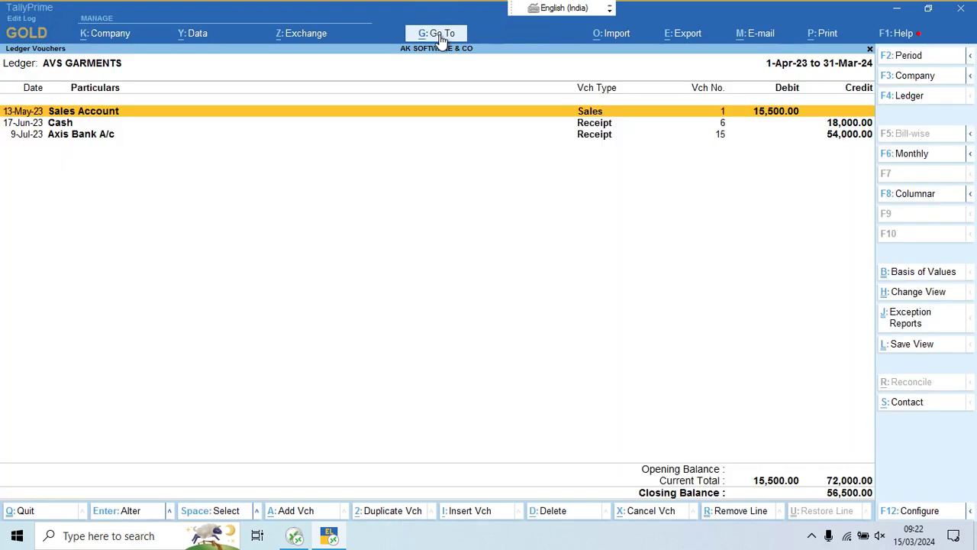
Step: Examine the items, quantities and rates in the 13-May-23 sales voucher of AVS GARMENTS and return to the Gateway of Tally
key(Down)
key(Down)
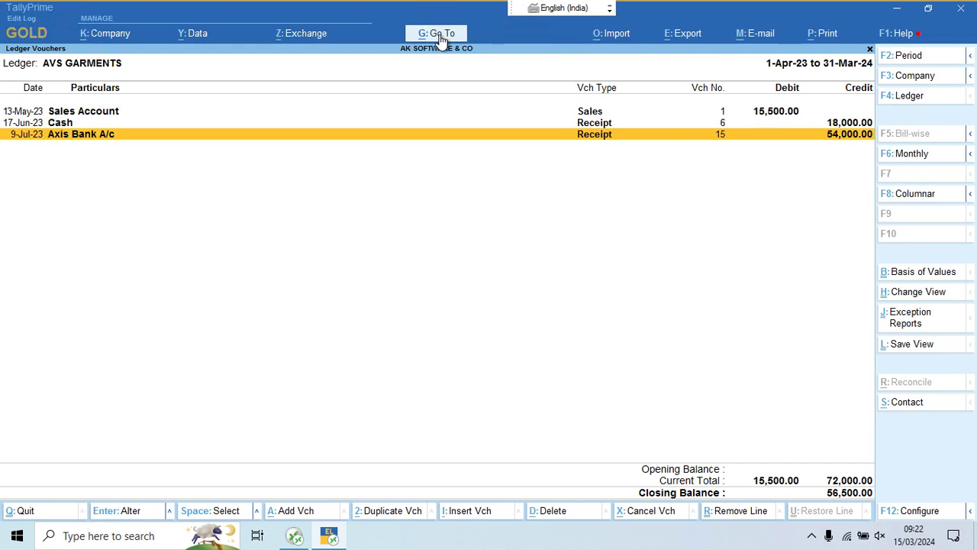
key(Up)
key(Up)
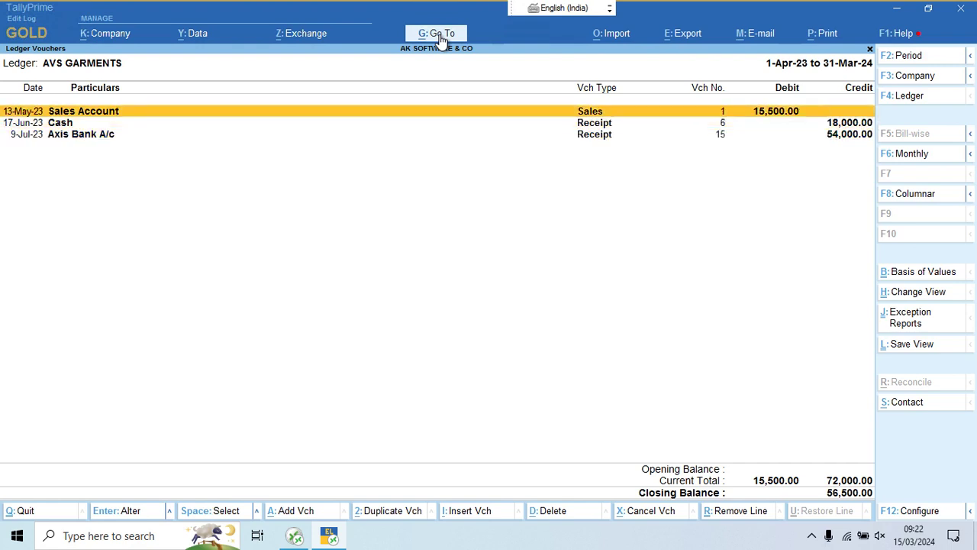
key(Return)
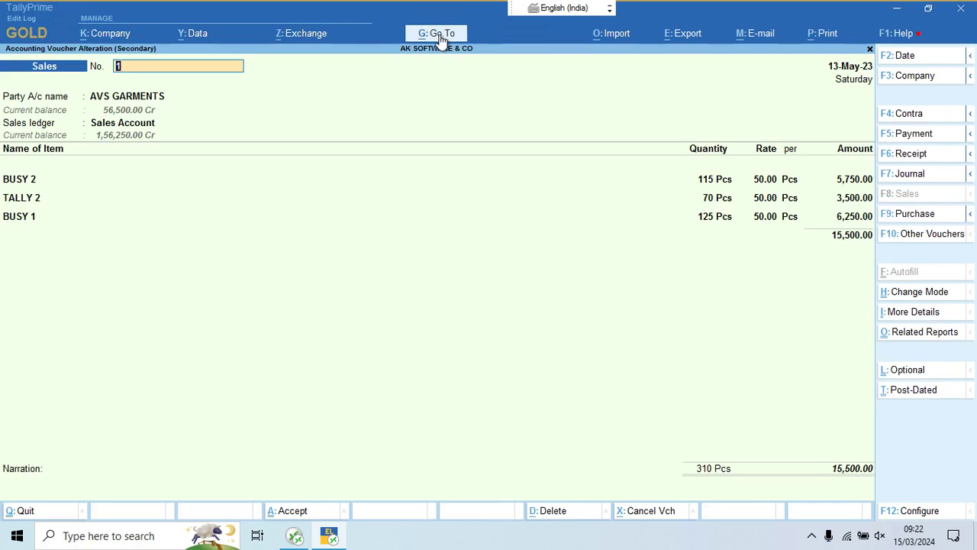
key(Escape)
key(Escape)
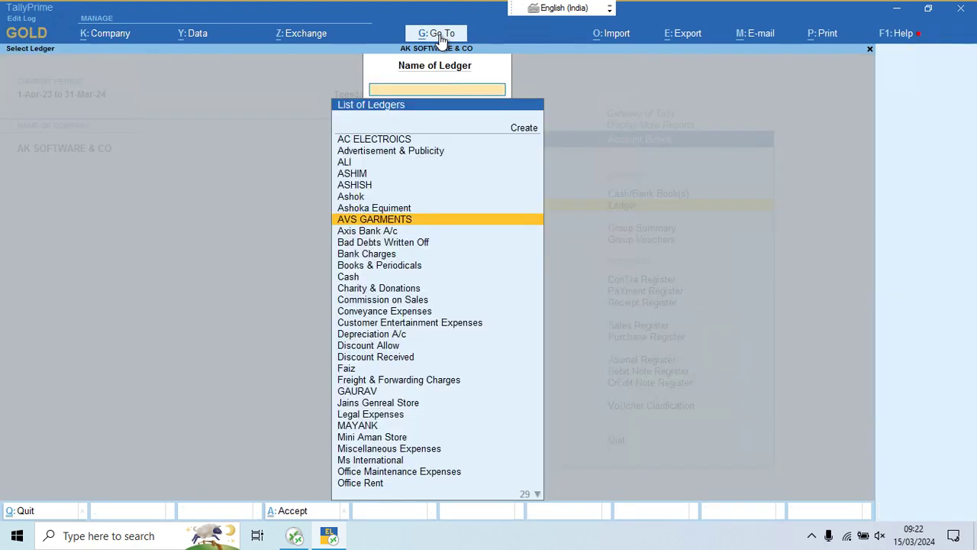
key(Escape)
key(Escape)
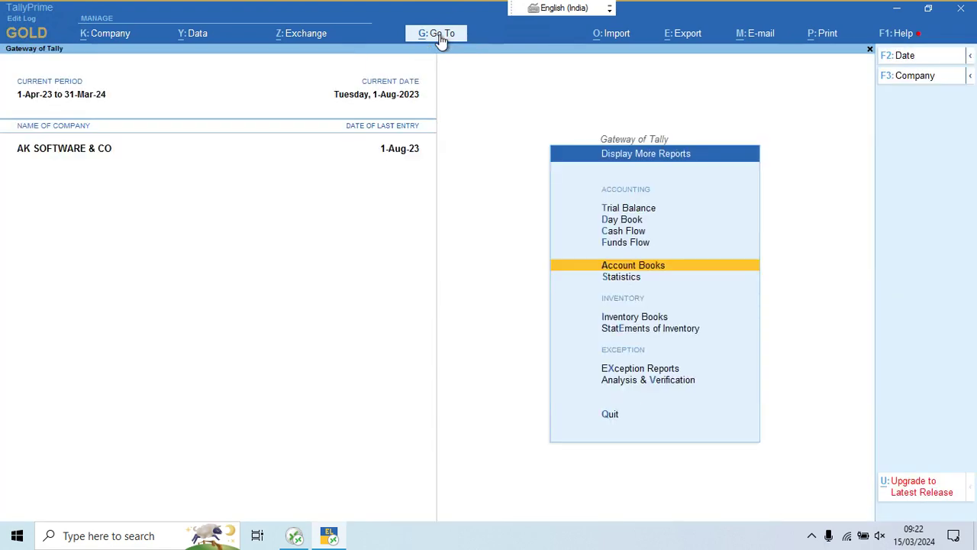
key(Escape)
Step: Start a new credit note voucher and date it 10-Aug-23
key(Up)
key(Up)
key(Up)
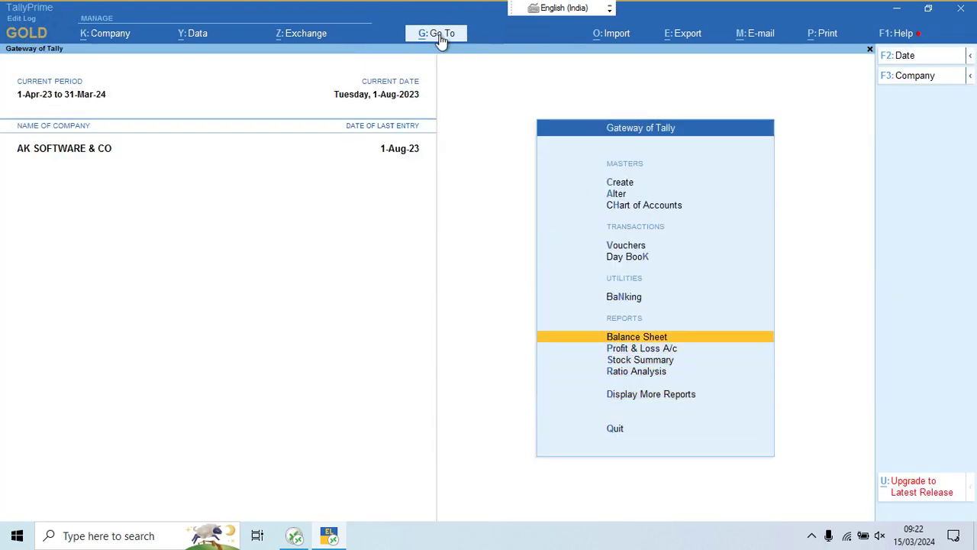
key(v)
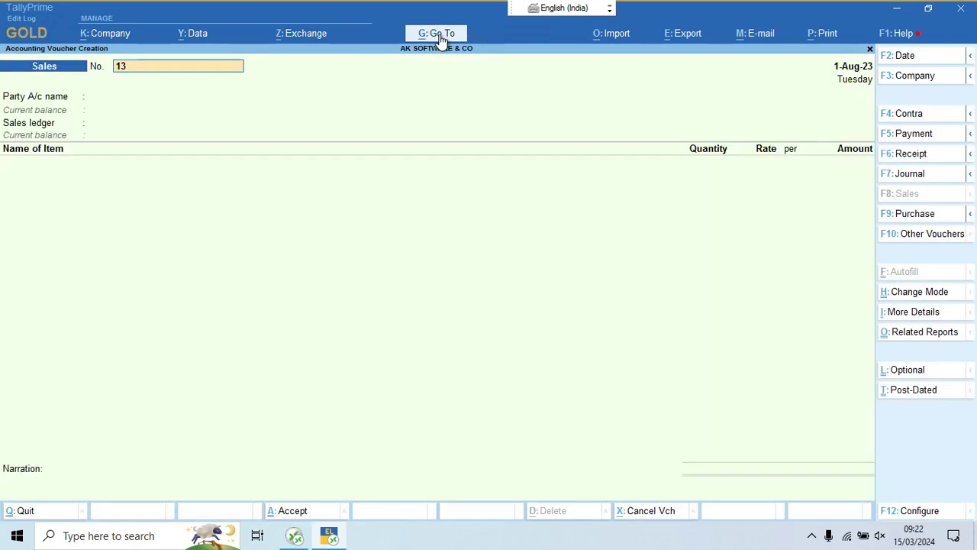
key(alt+F6)
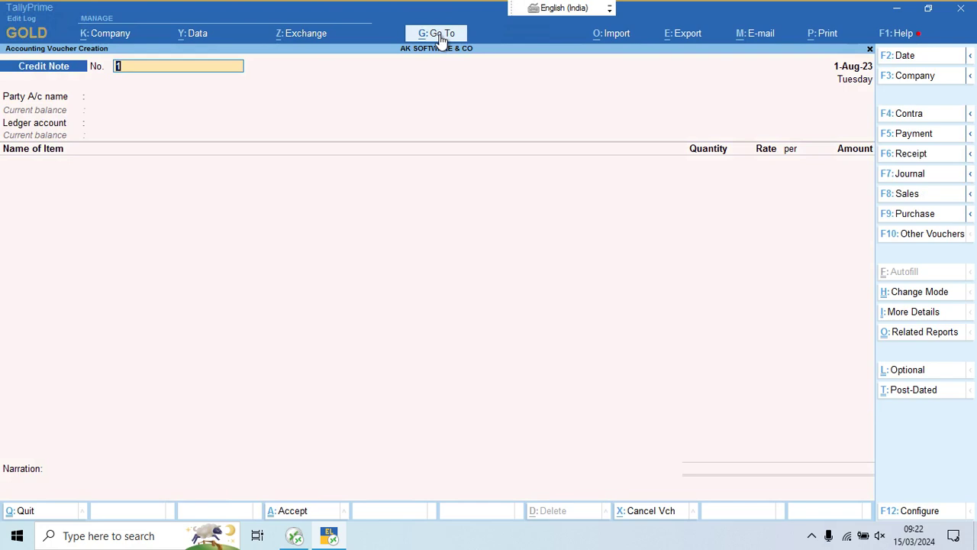
key(Return)
text(10.8)
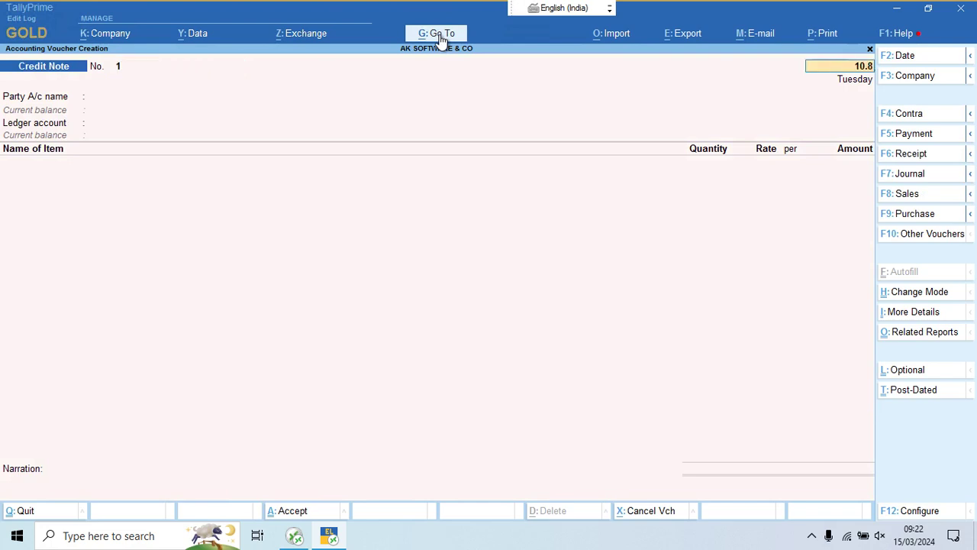
key(Return)
Step: Set AVS GARMENTS as the credit note's party with its default party details, and choose Sales Return Account as the ledger account
text(avs)
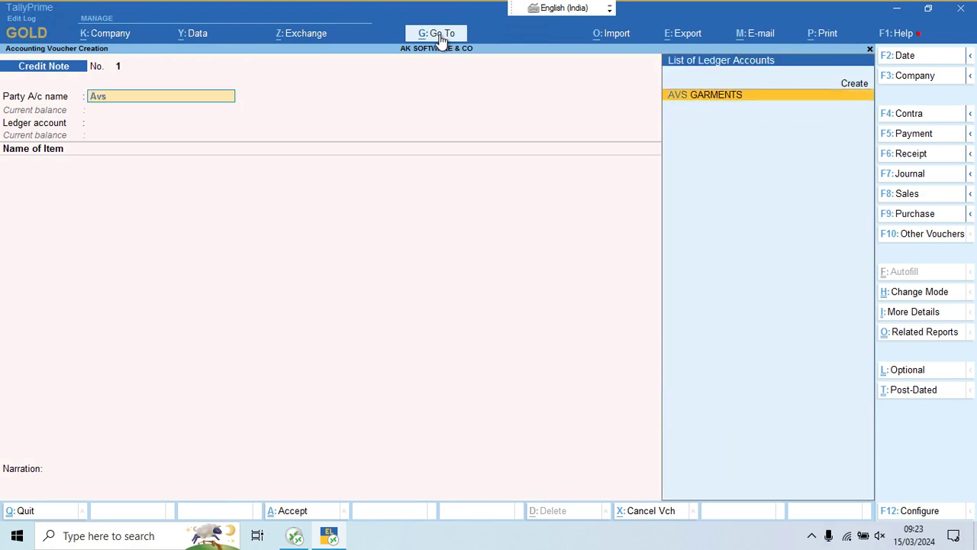
key(Return)
key(ctrl+a)
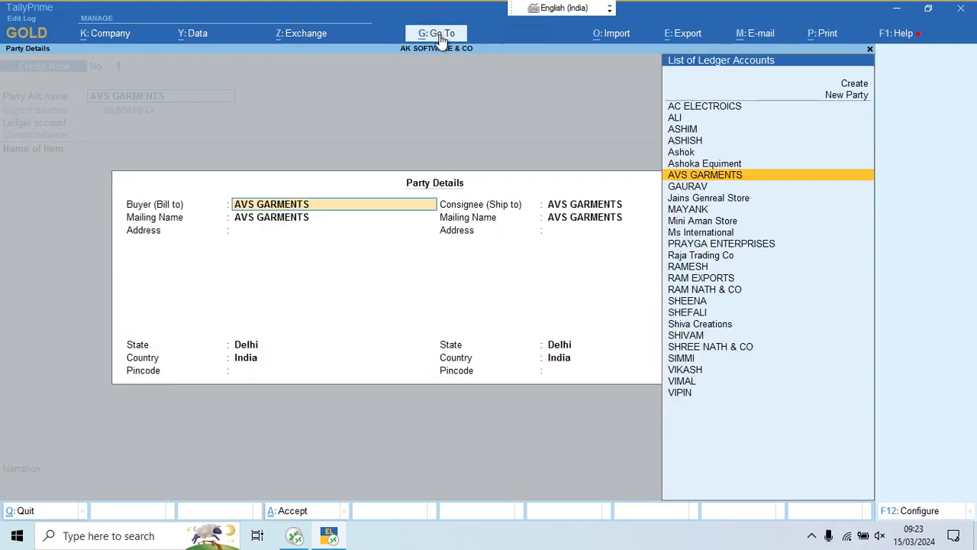
key(Return)
key(ctrl+a)
key(Down)
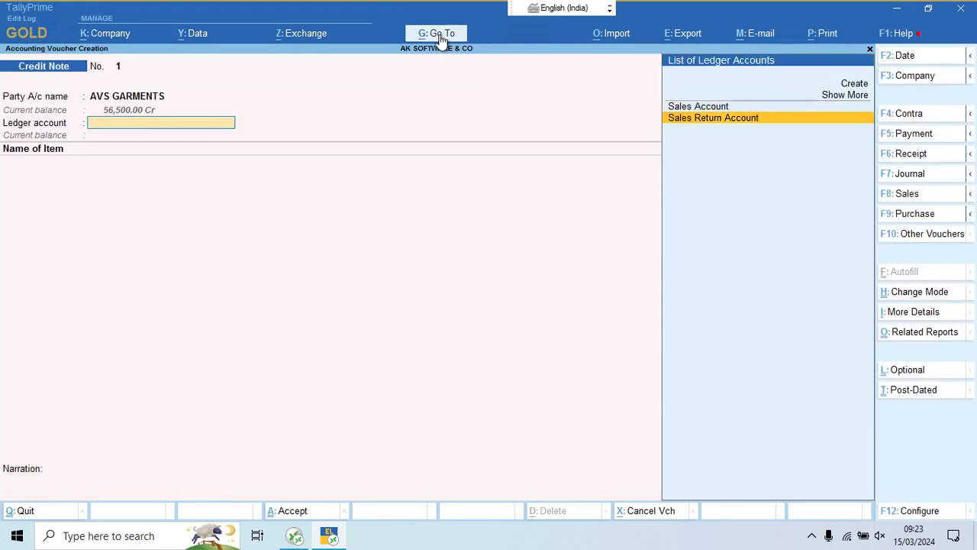
key(Return)
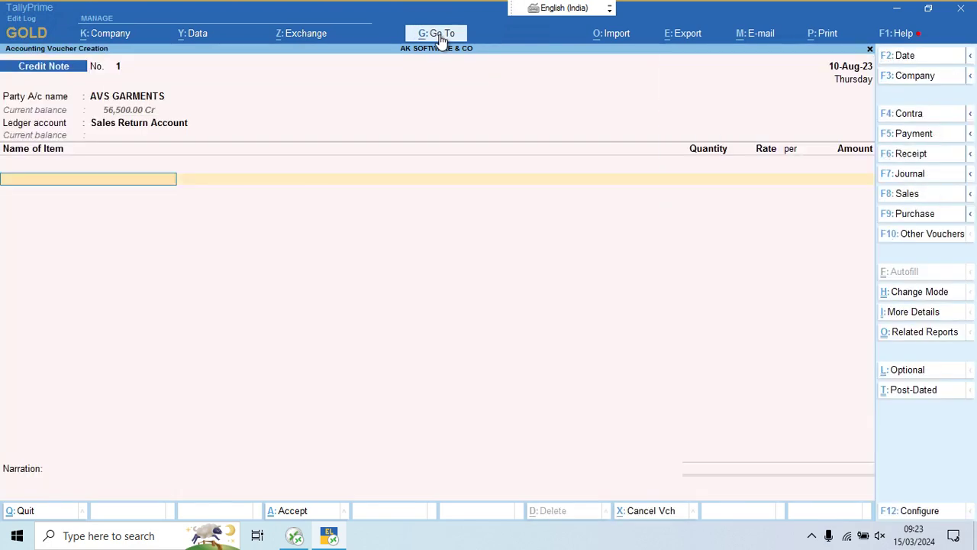
Step: Add the returned item BUSY 2 with a quantity of 10 Pcs at a rate of 50.00
text(Bu)
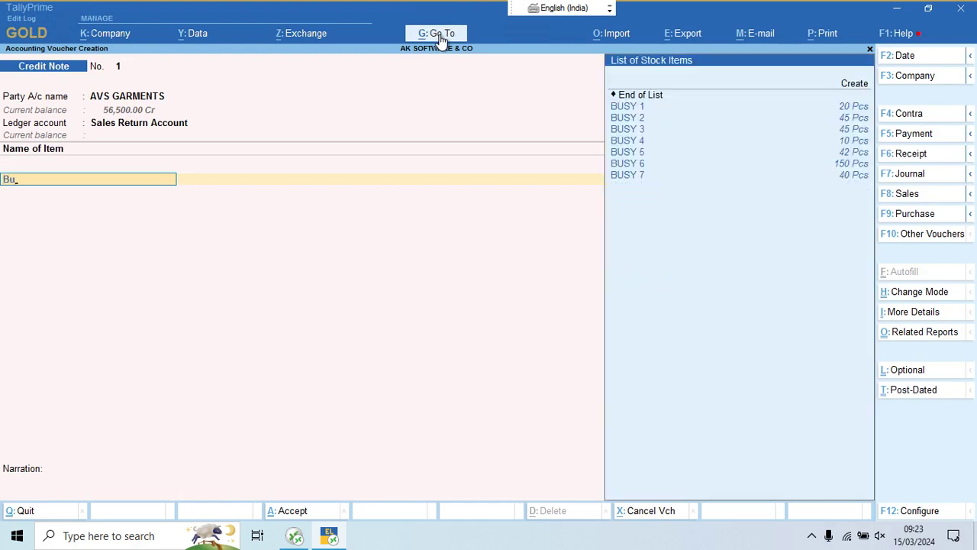
key(Down)
key(Return)
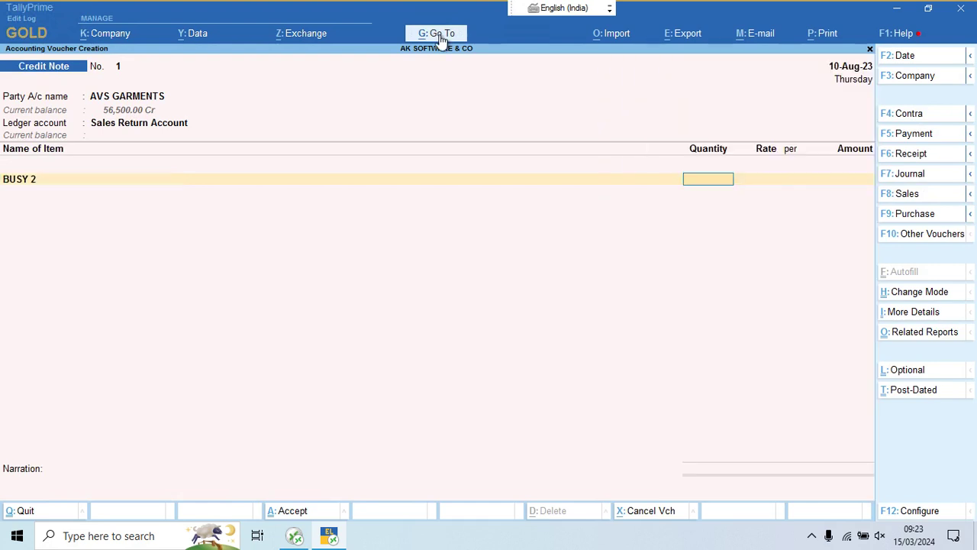
text(10)
key(Return)
key(Return)
key(Return)
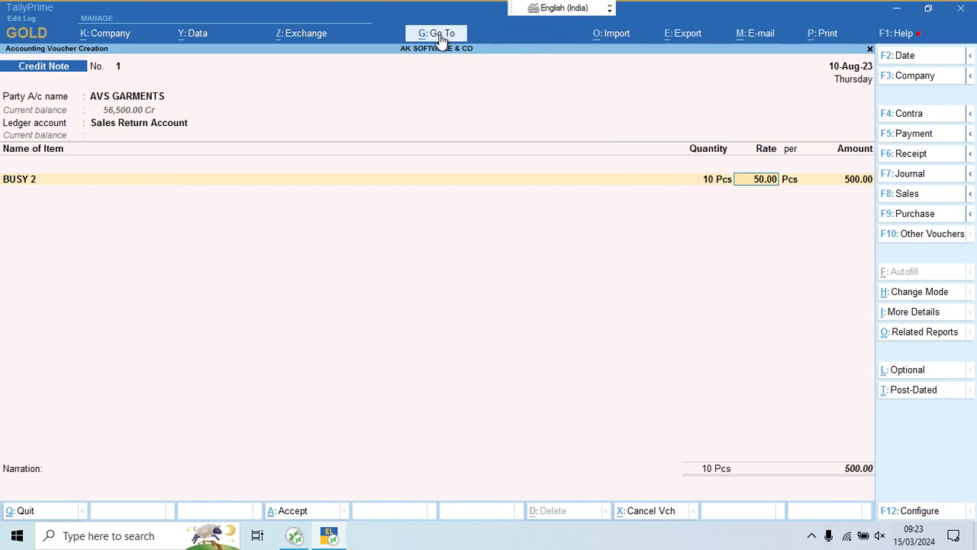
key(Return)
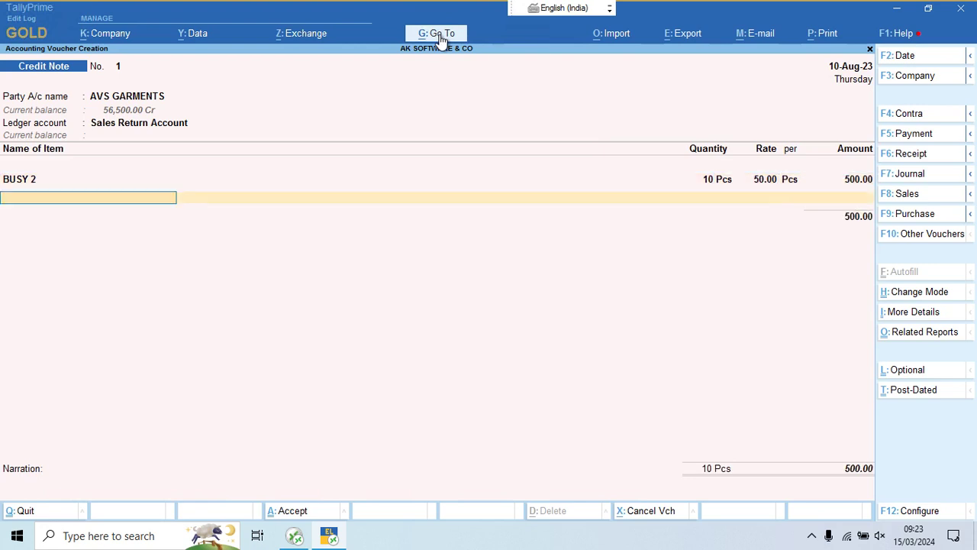
Step: End the item list, leave the narration empty and save the credit note
key(Return)
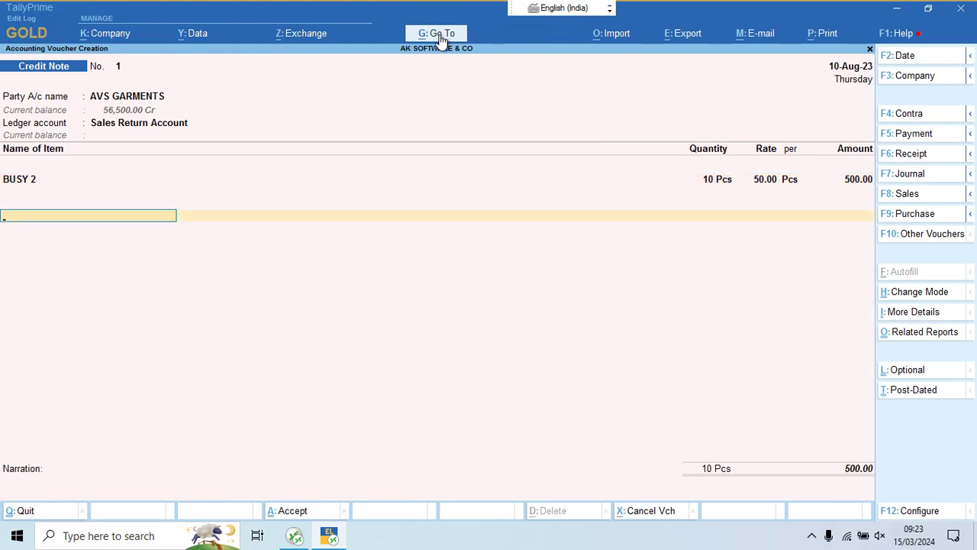
key(Return)
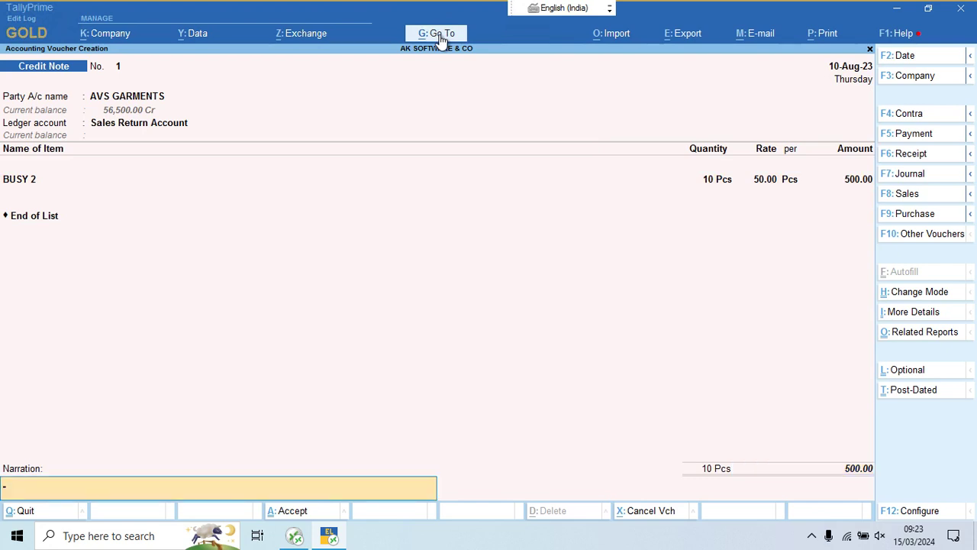
key(Return)
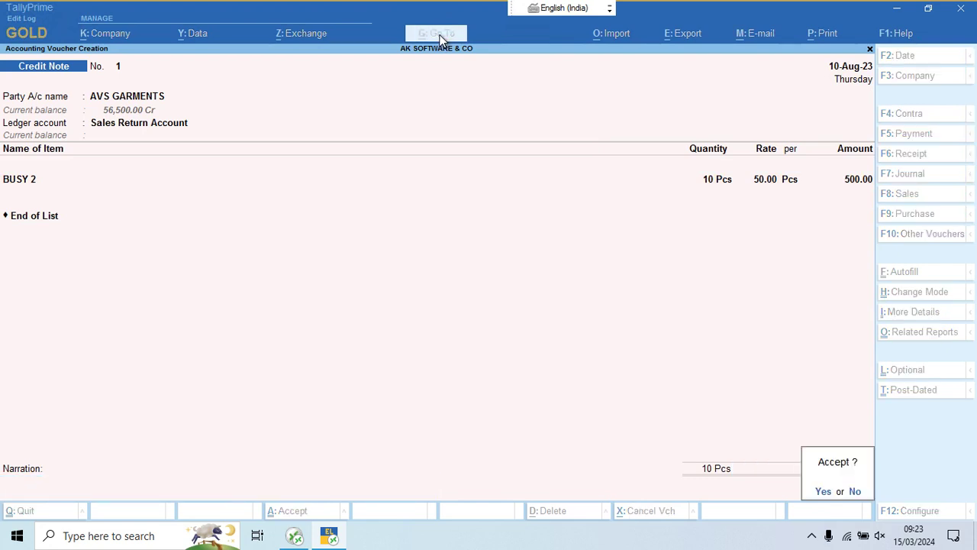
key(Return)
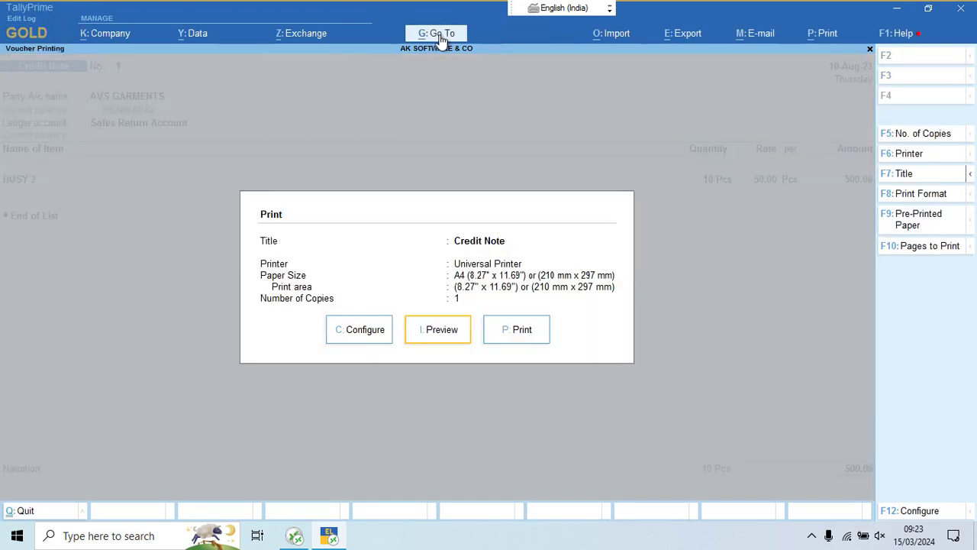
Step: Open the print preview of the credit note and zoom in to examine its party, item and amount details
key(Right)
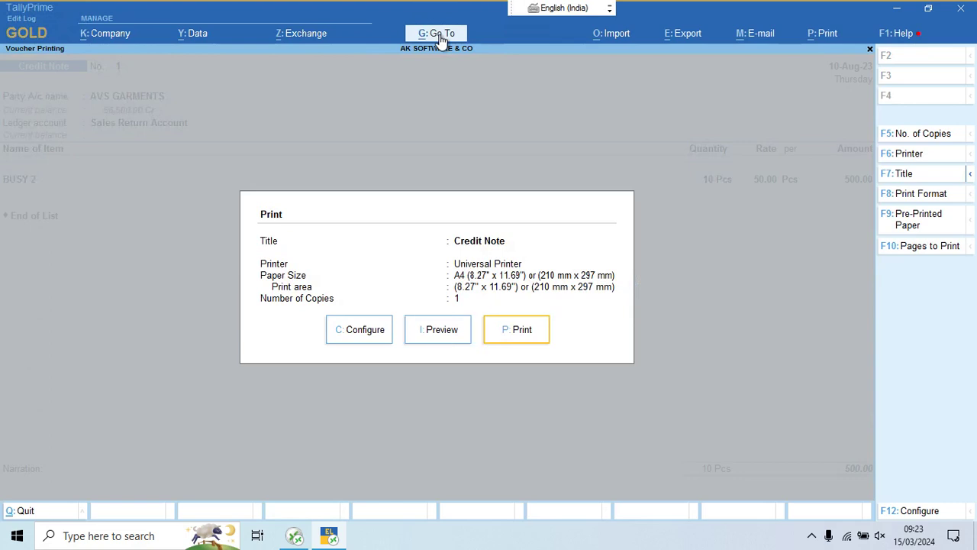
key(Left)
key(Return)
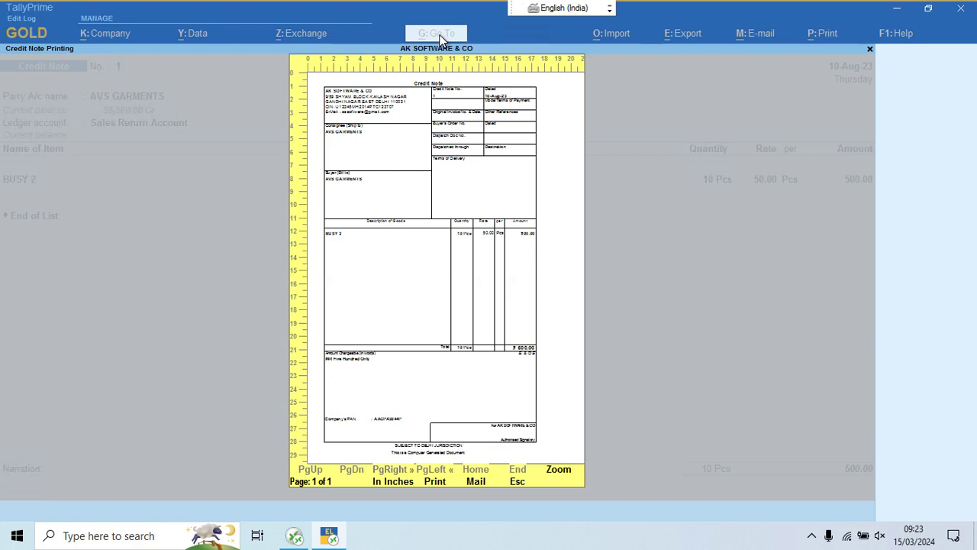
key(Return)
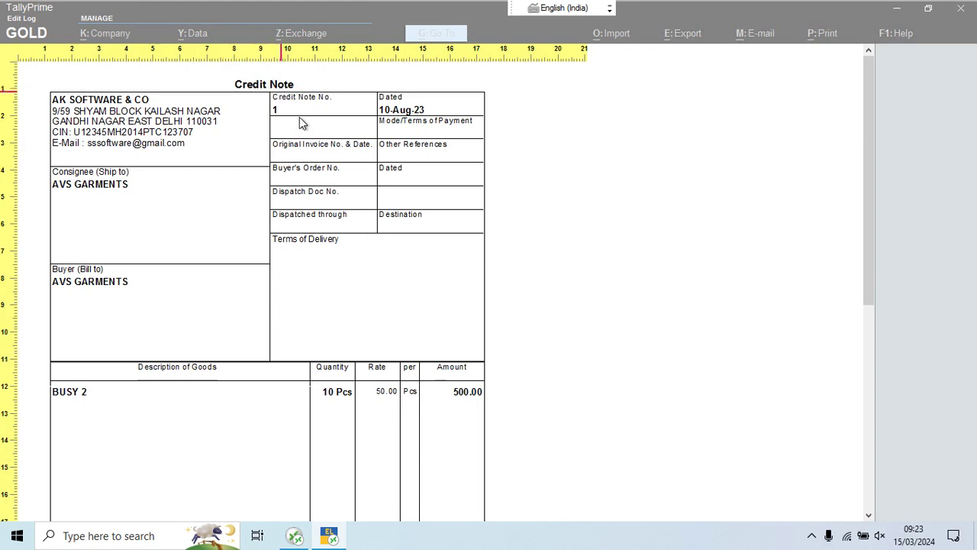
scroll(342, 263, down, 3)
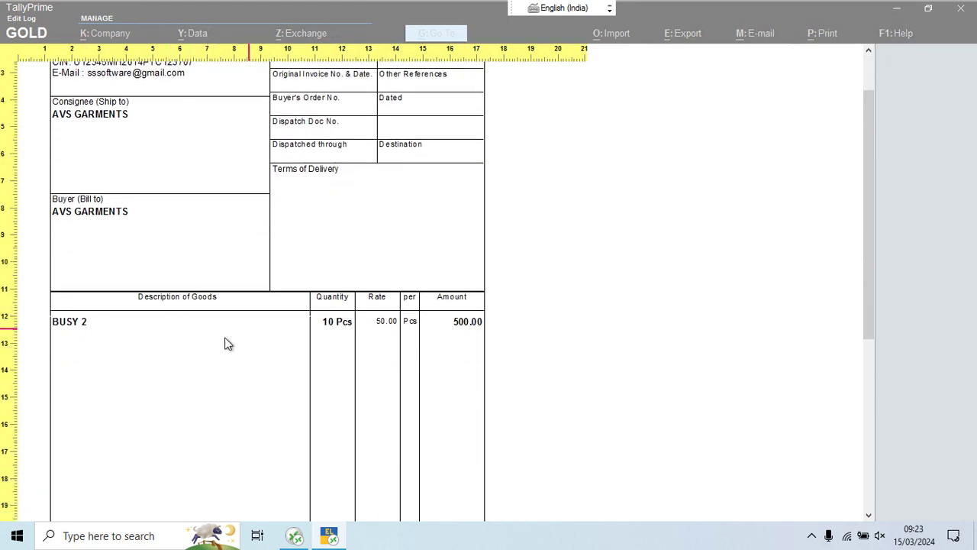
scroll(432, 353, down, 1)
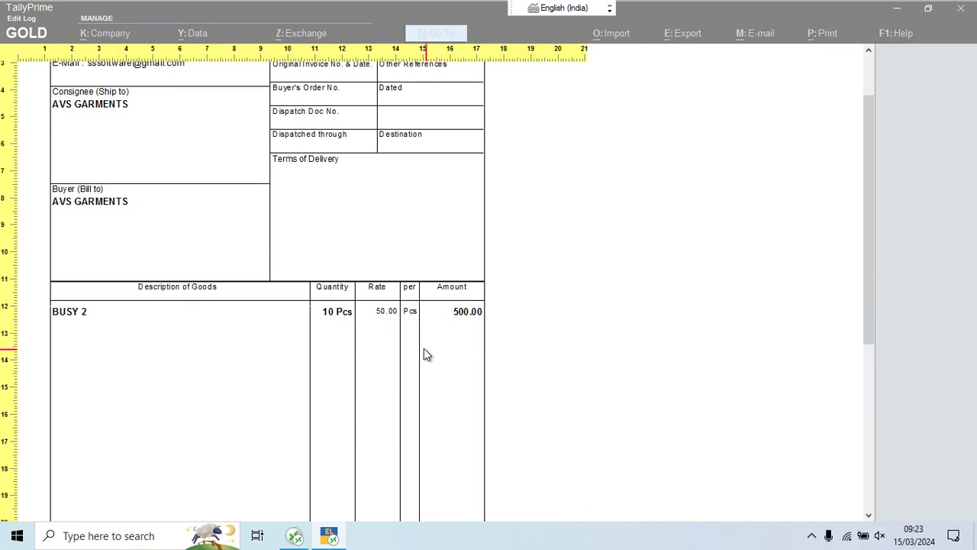
Step: Examine the item total and amount in words in the credit note preview, and close the preview
scroll(425, 352, down, 3)
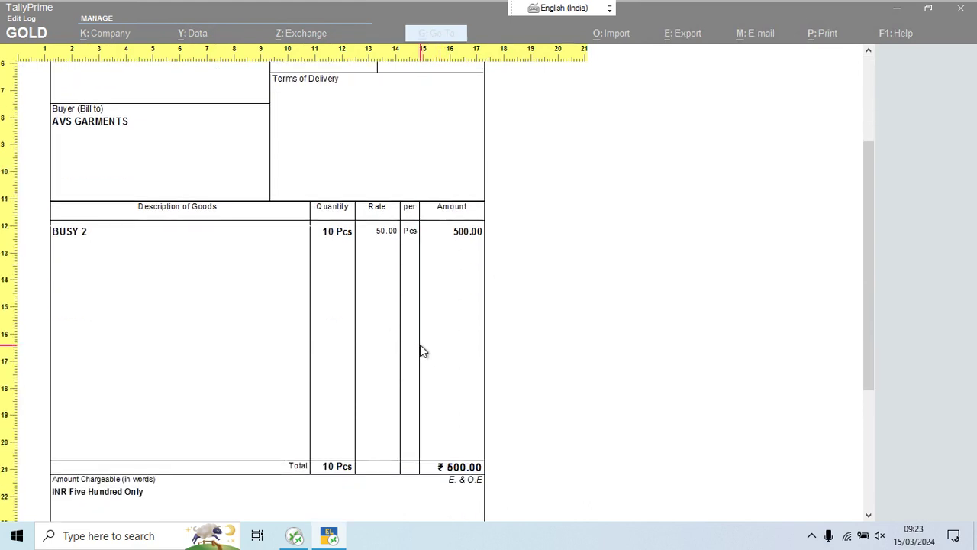
click(424, 351)
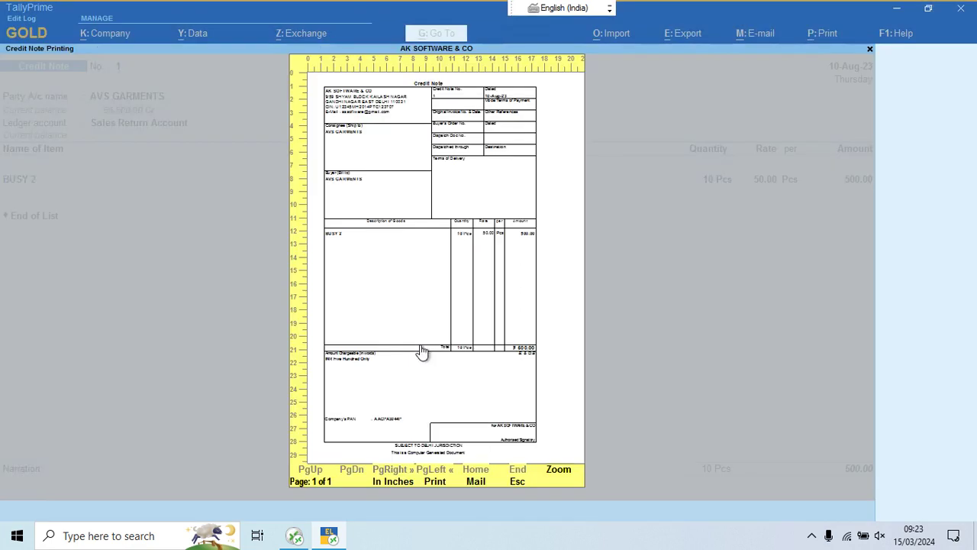
key(Escape)
key(Escape)
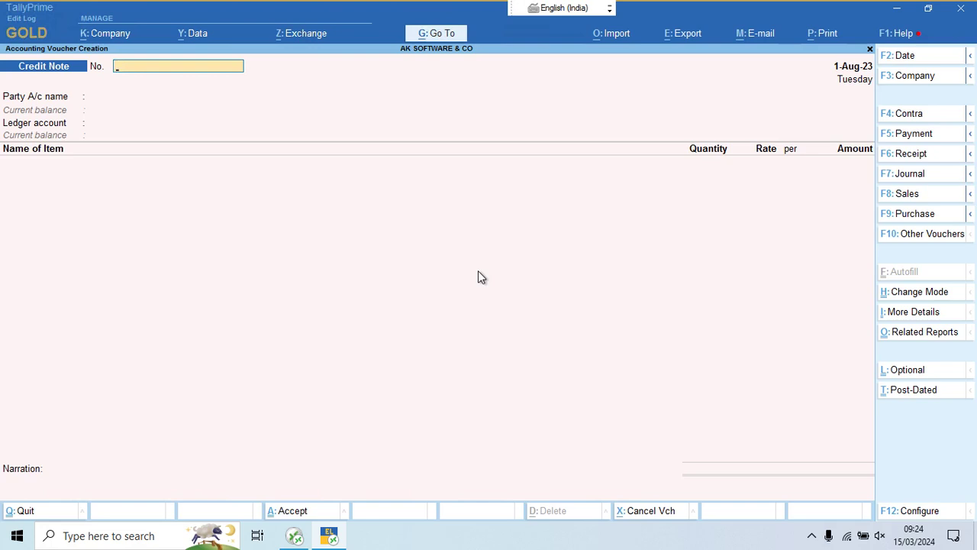
Step: Leave credit note entry and open the list of additional reports from the Gateway of Tally
key(Escape)
key(Down)
key(Down)
key(Down)
key(Down)
key(Down)
key(Down)
key(Down)
key(Down)
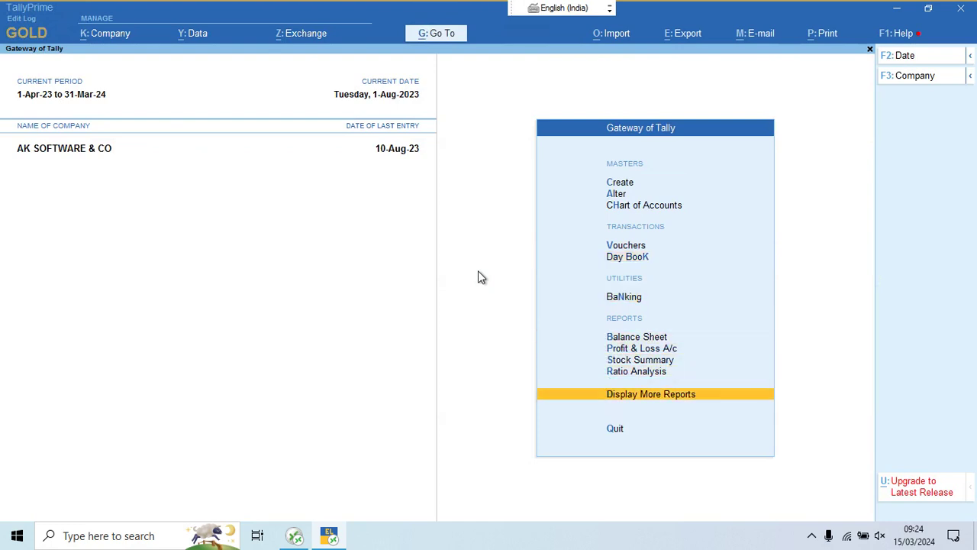
key(Up)
key(Return)
Step: Open the account books' ledger report for the supplier listed directly below Advertisement & Publicity
key(Down)
key(Down)
key(Down)
key(Down)
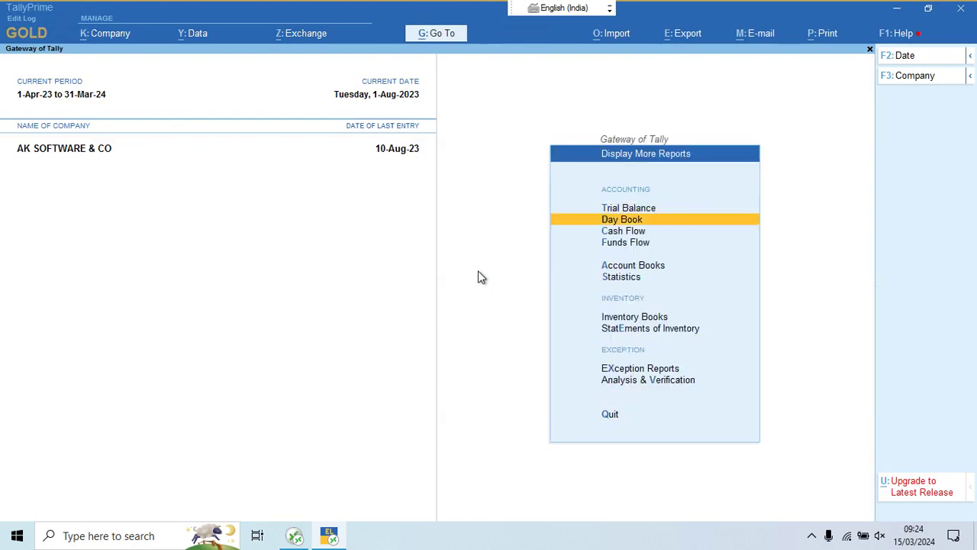
key(Down)
key(Up)
key(Return)
key(Down)
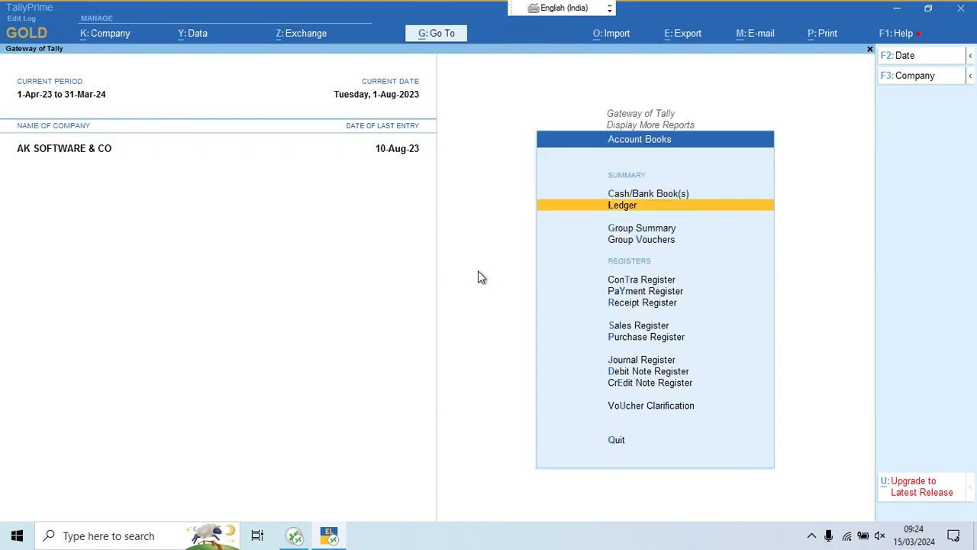
key(Return)
key(Down)
key(Down)
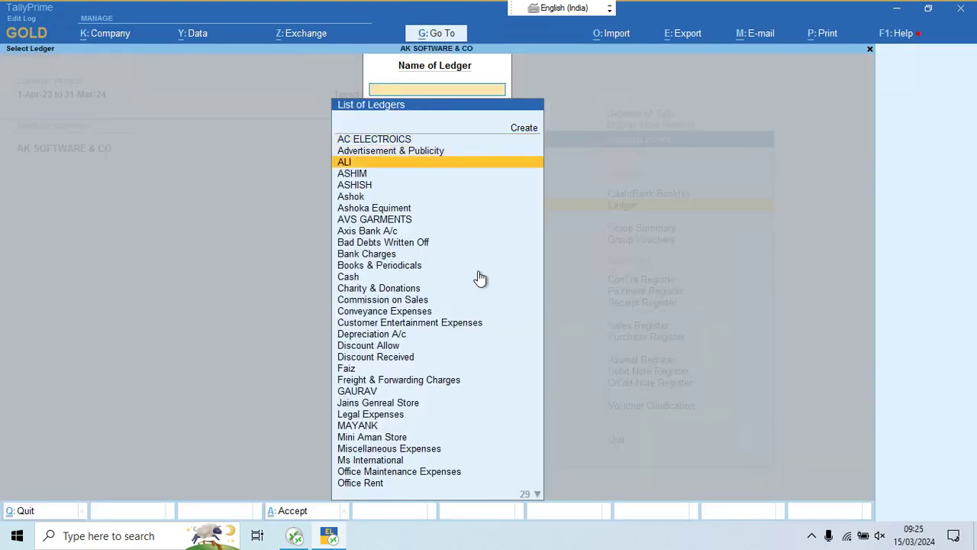
key(Return)
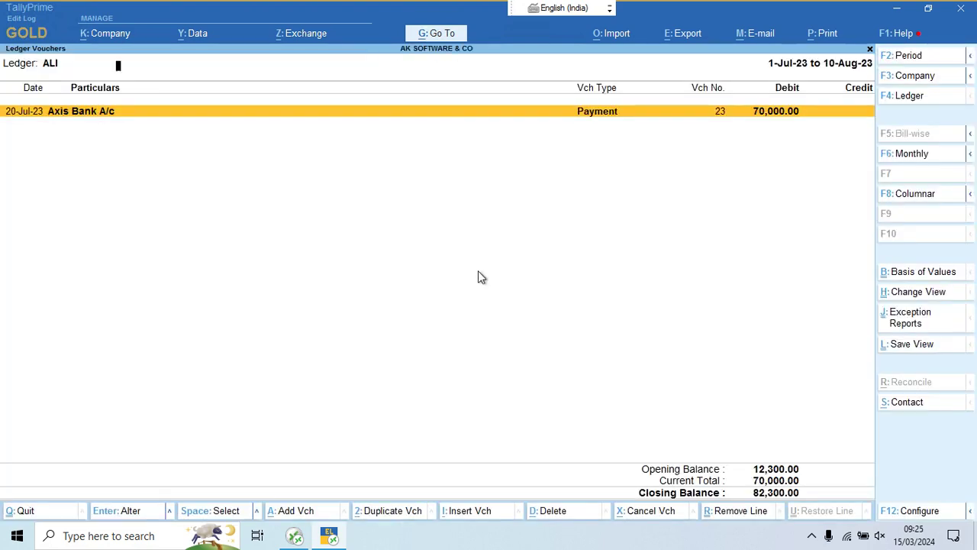
key(Return)
key(Escape)
key(y)
Step: Set the supplier ledger's period to 1-4-2023 through 10-8-2023 and open the purchase voucher dated 6-Apr-23
key(F2)
text(1-4)
key(Return)
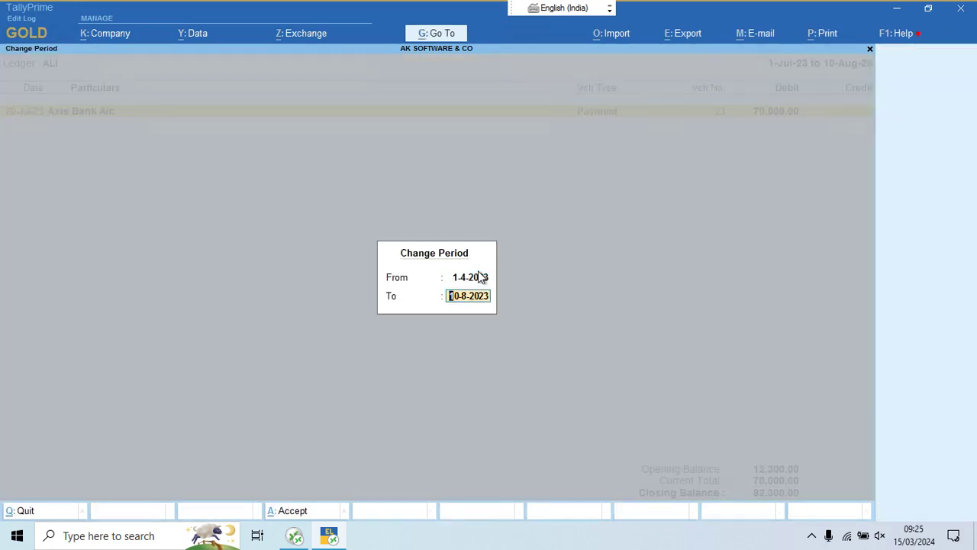
key(Return)
key(Return)
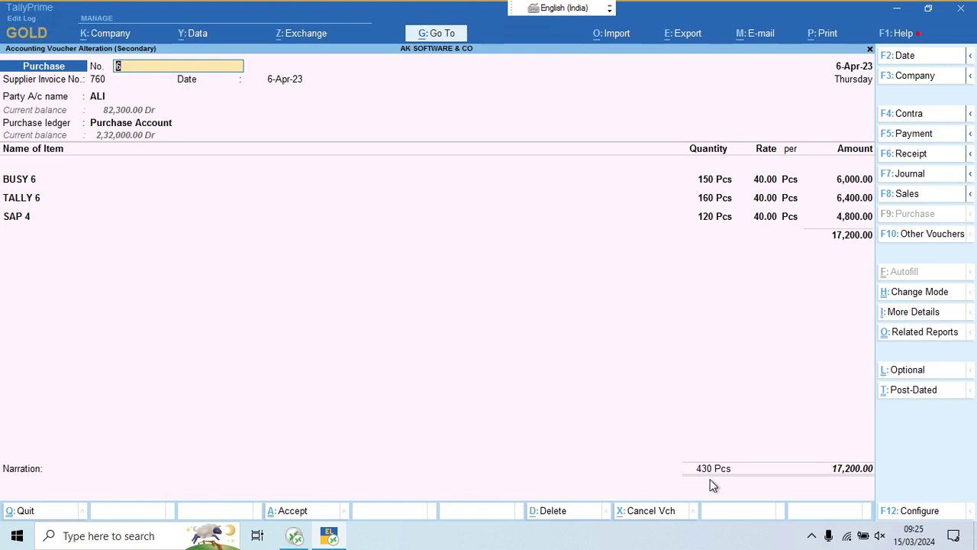
Step: Calculate 430*10 in the built-in calculator and return to the purchase voucher, leaving the calculation on screen
key(ctrl+n)
text(430)
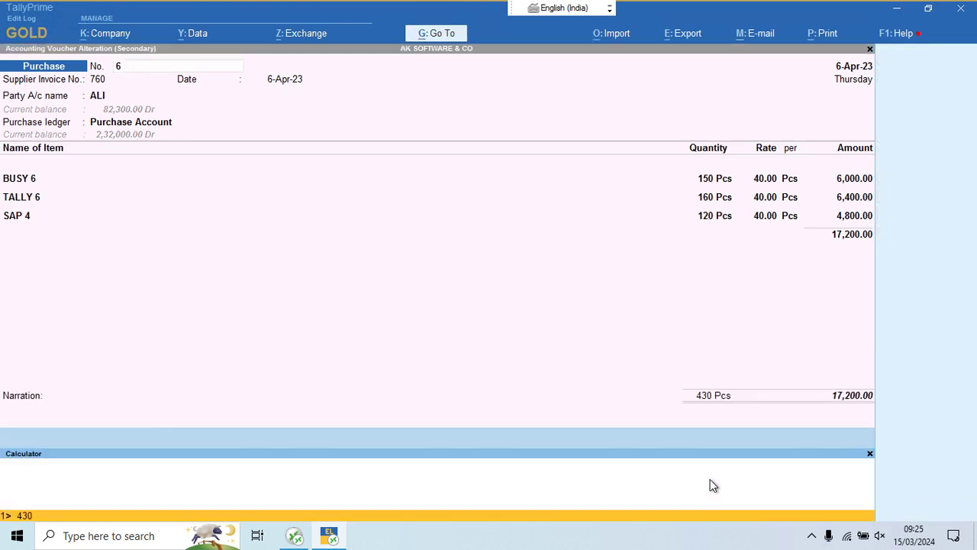
text(*10)
key(Return)
key(ctrl+n)
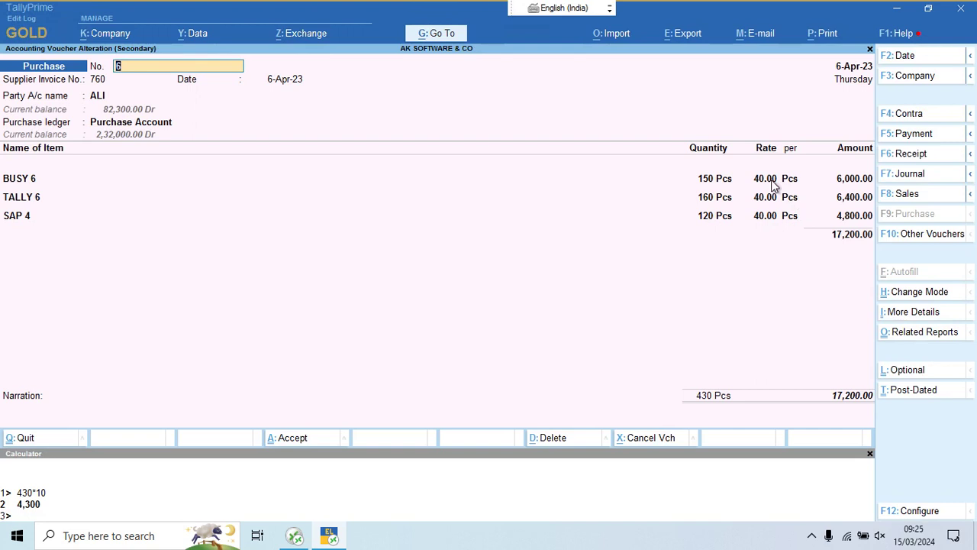
Step: Try a rate of 30 for item BUSY 6 in the purchase voucher and discard the change
click(775, 186)
text(30)
key(Return)
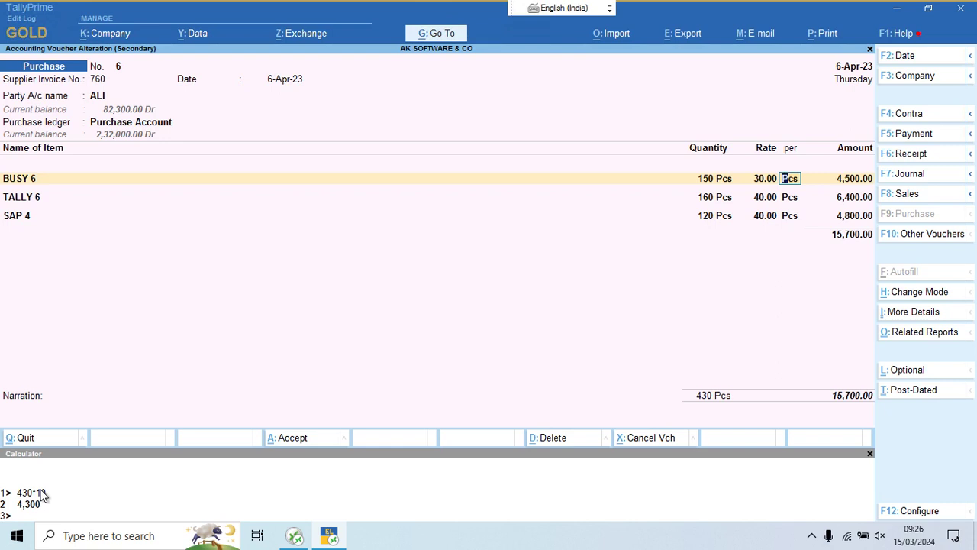
key(Escape)
key(y)
Step: Leave the ledger reports, return to voucher entry and start a new debit note
key(Escape)
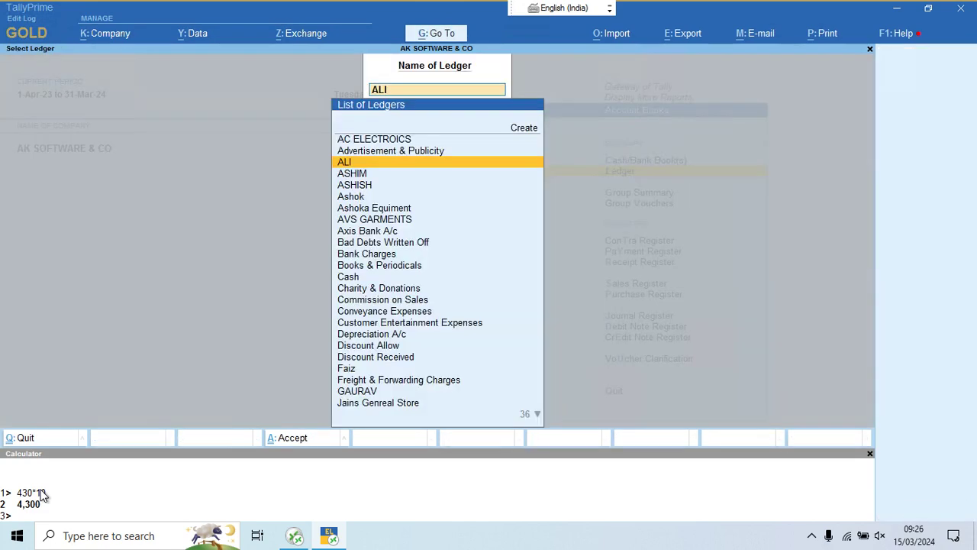
key(Escape)
key(Escape)
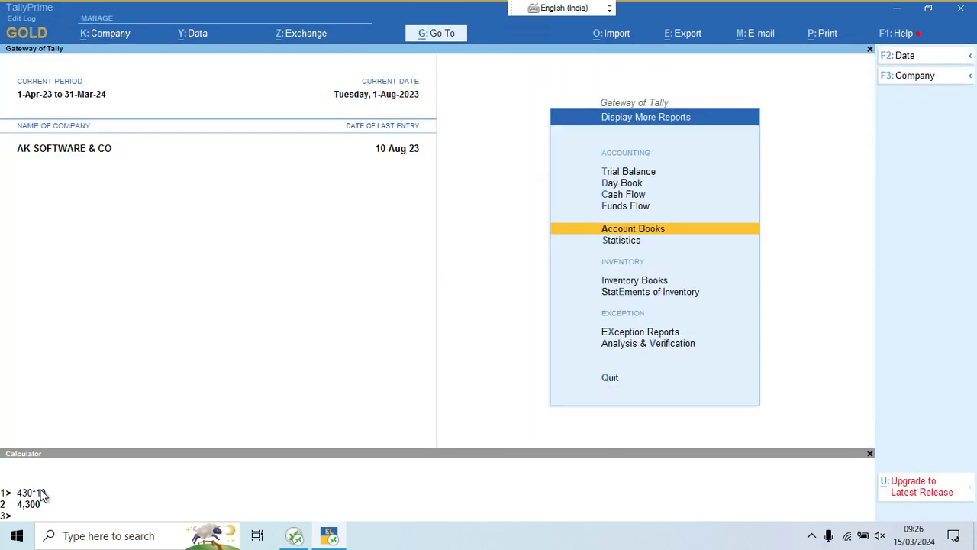
key(Escape)
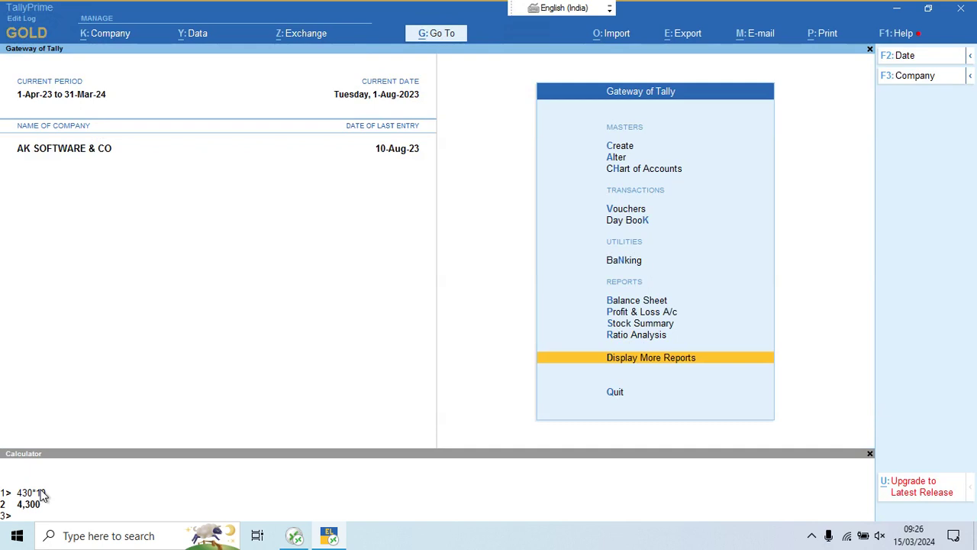
key(Up)
key(Up)
key(Up)
key(Up)
key(Up)
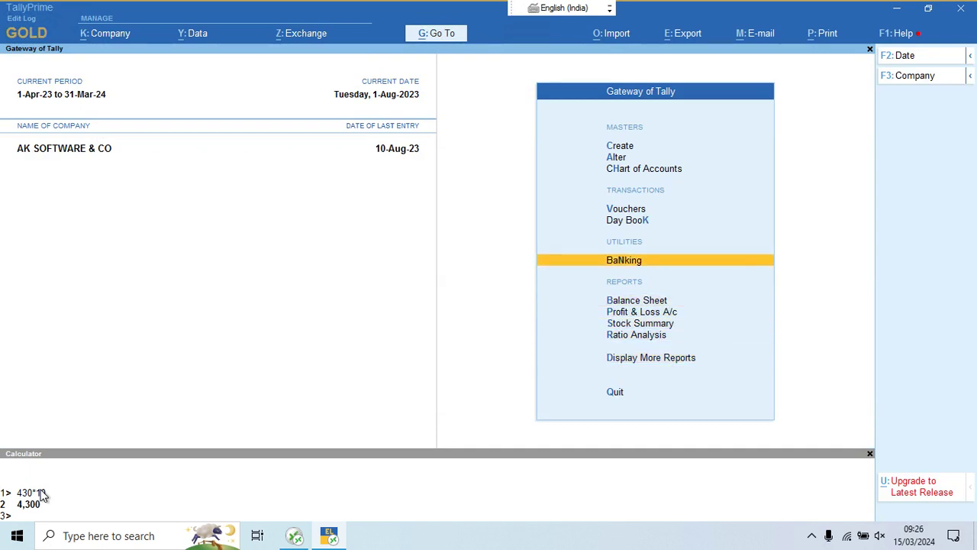
key(Up)
key(Up)
key(Return)
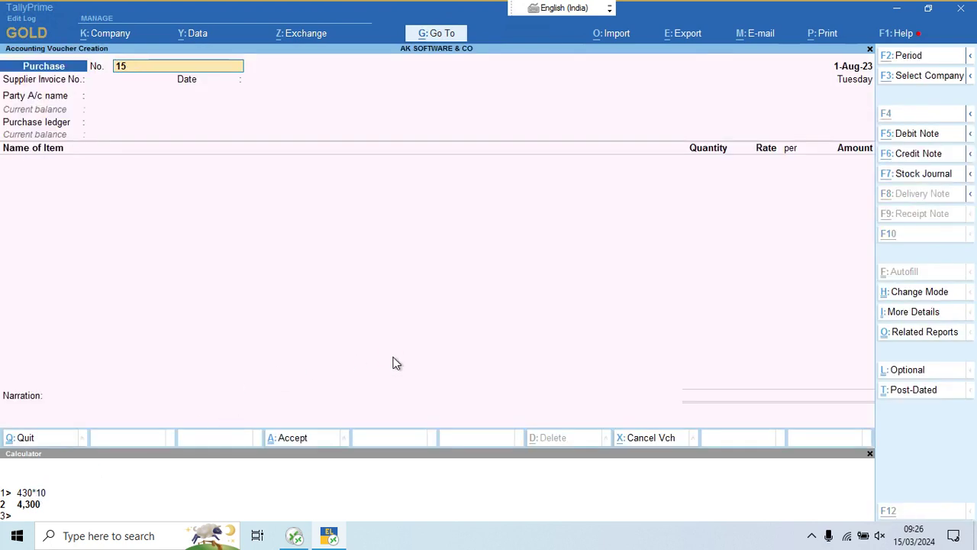
key(ctrl+F9)
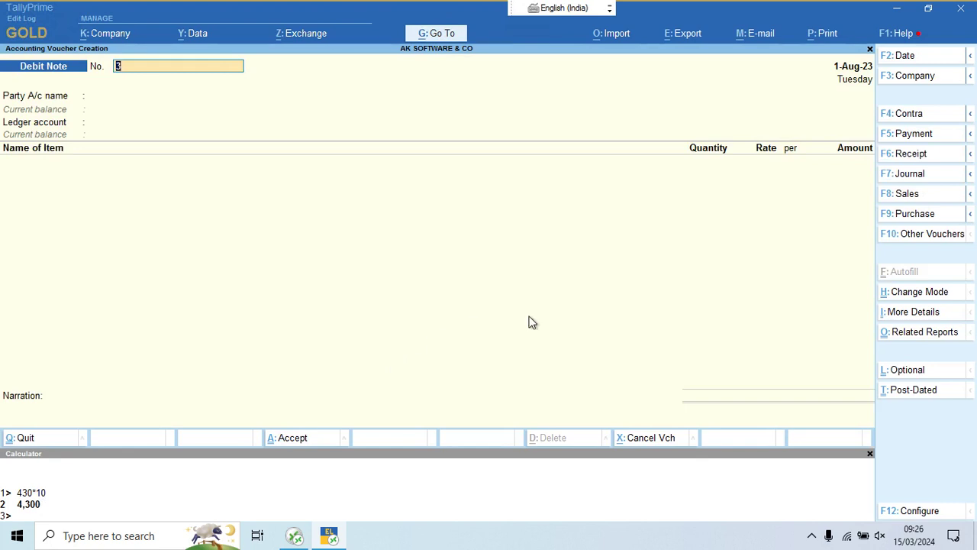
Step: Switch the debit note's voucher mode to Accounting Invoice
click(911, 297)
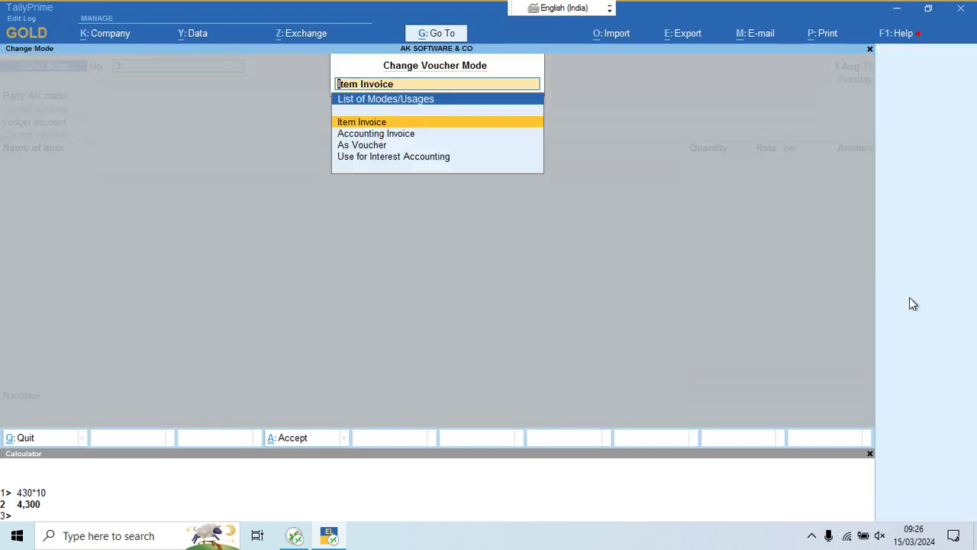
key(Down)
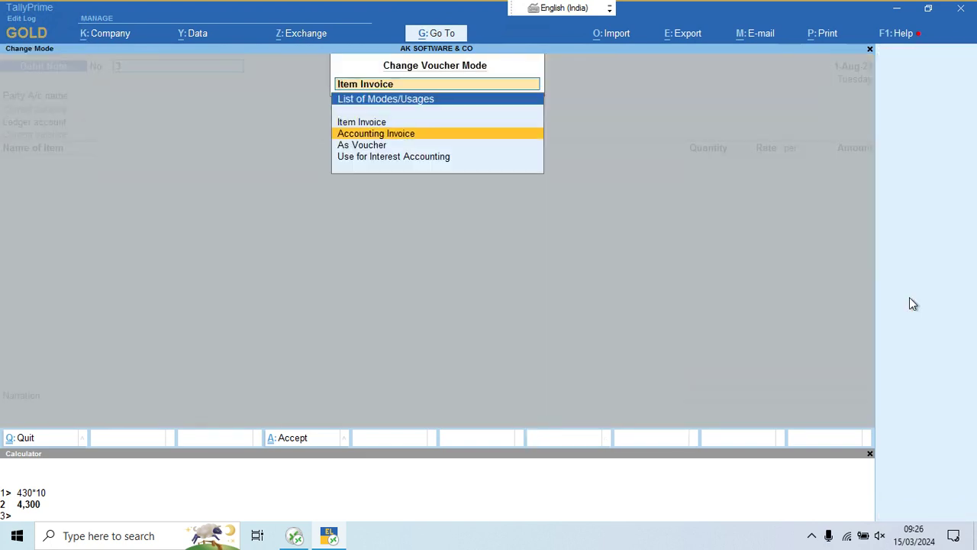
key(Down)
key(Up)
key(Return)
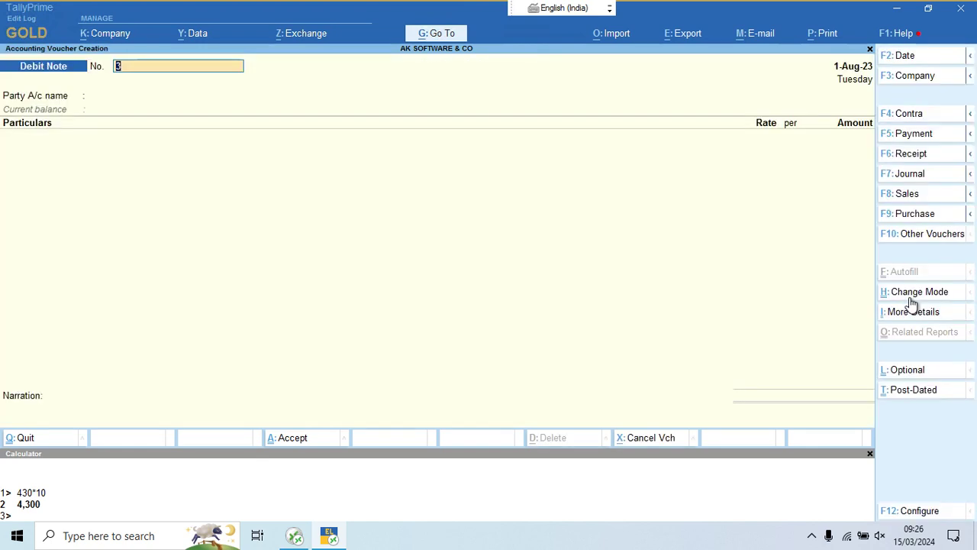
Step: Keep the debit note's date and number, and set the same supplier as party with default dispatch and party details
key(F2)
key(Return)
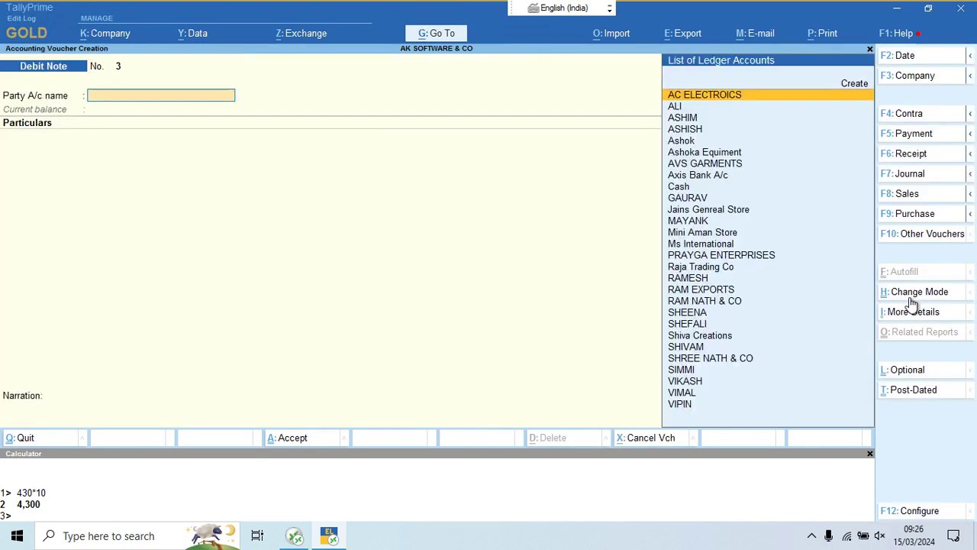
key(Down)
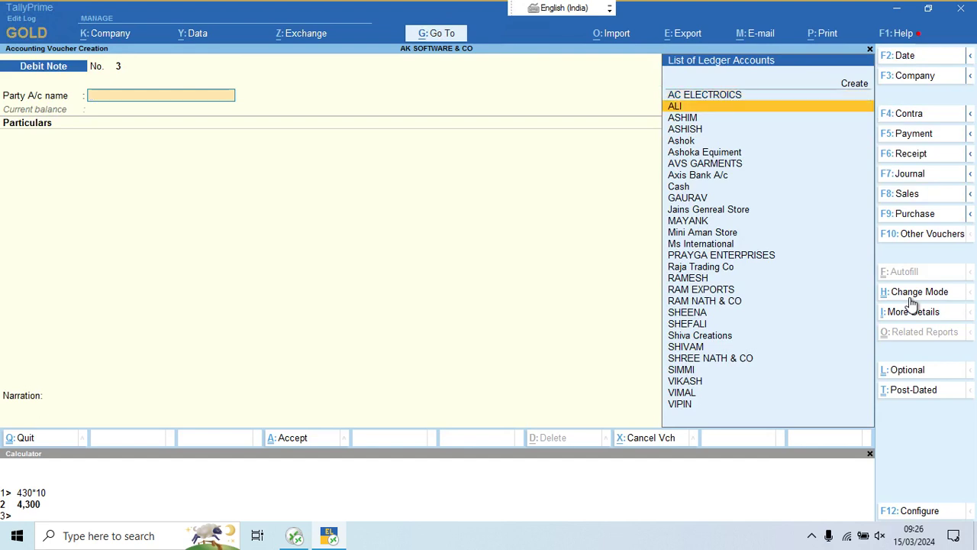
key(Return)
key(Return)
key(Return)
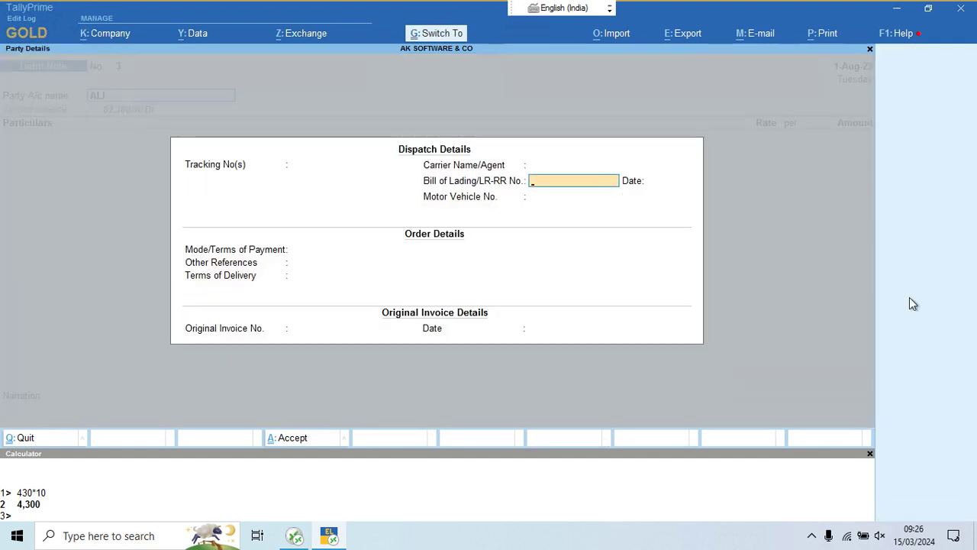
key(ctrl+a)
key(Return)
key(ctrl+a)
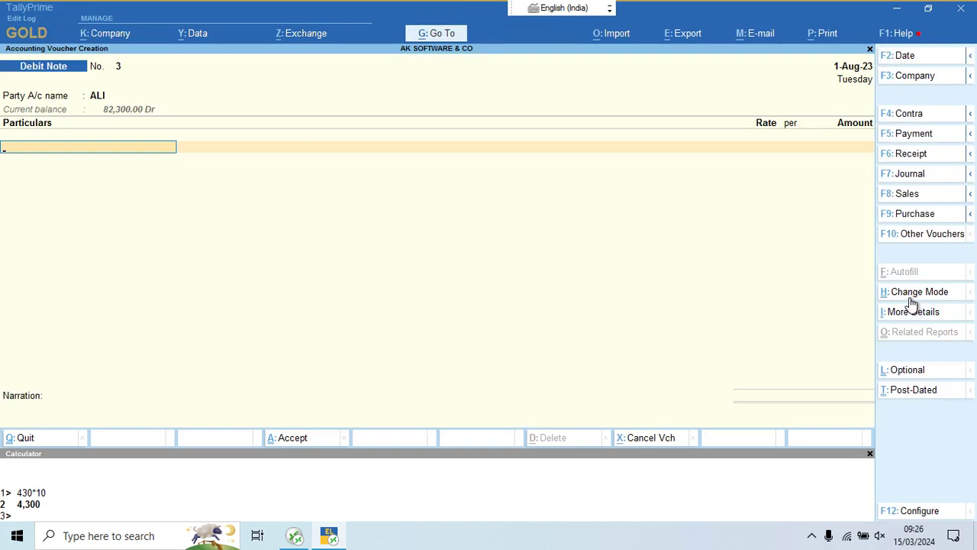
Step: Create a ledger named "Debite Note" under Purchase Accounts for the debit note's first particulars line
text(A)
key(BackSpace)
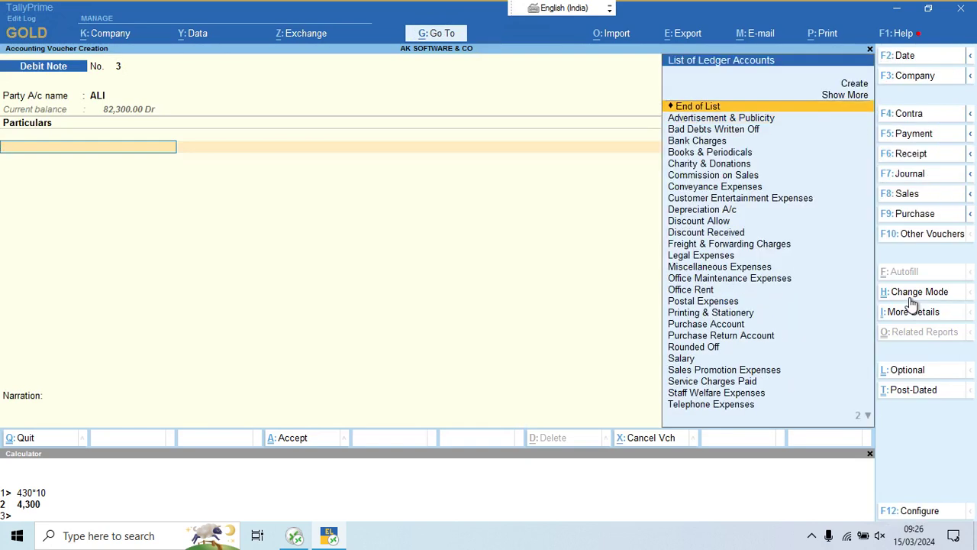
key(alt+c)
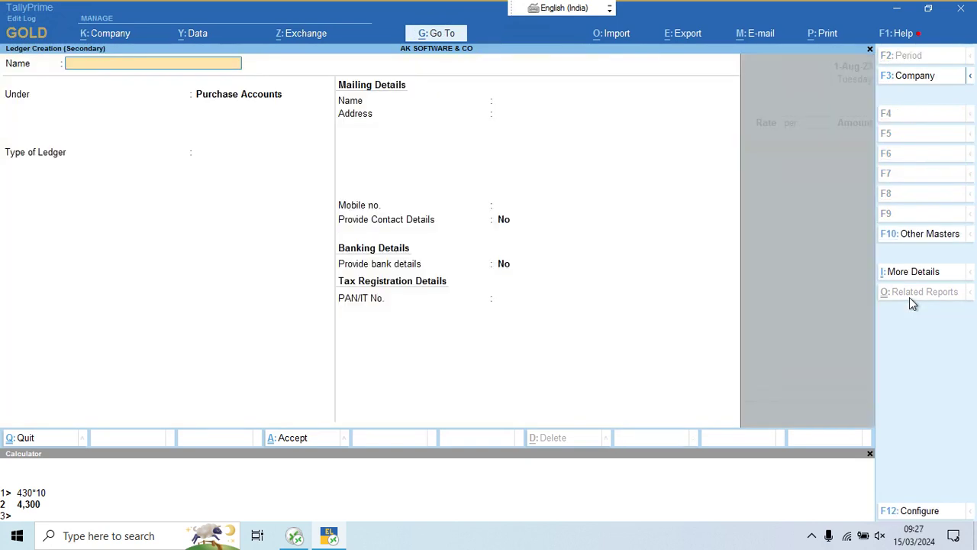
text(Debite Note)
key(Return)
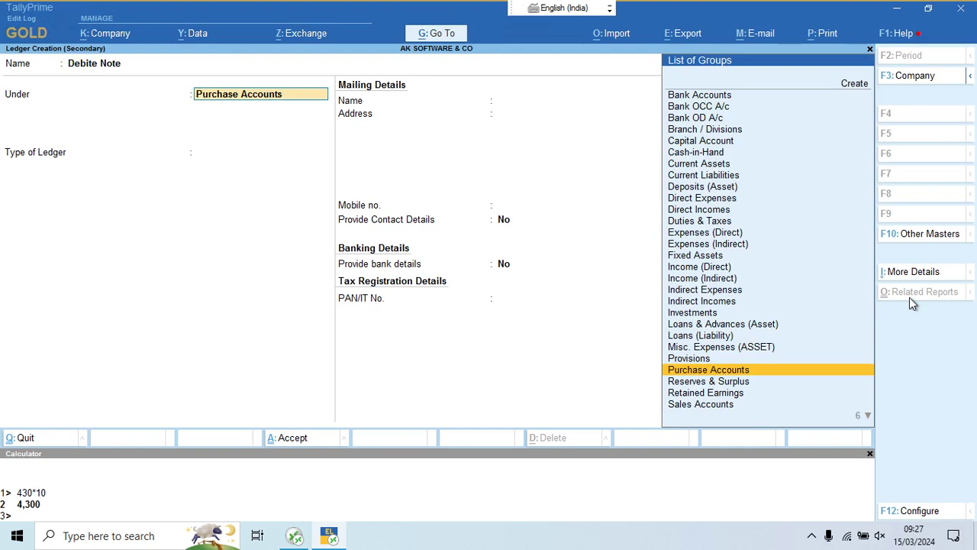
text(In)
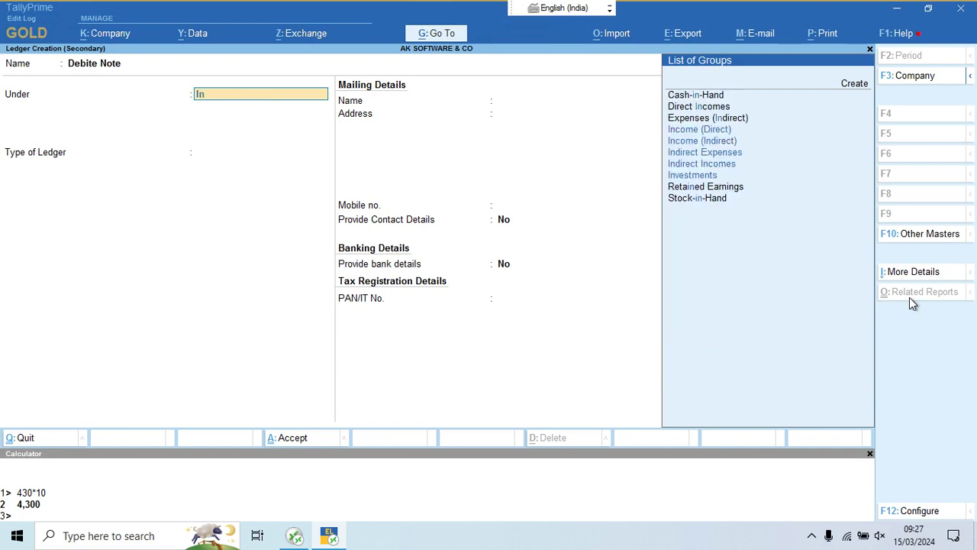
key(BackSpace)
key(BackSpace)
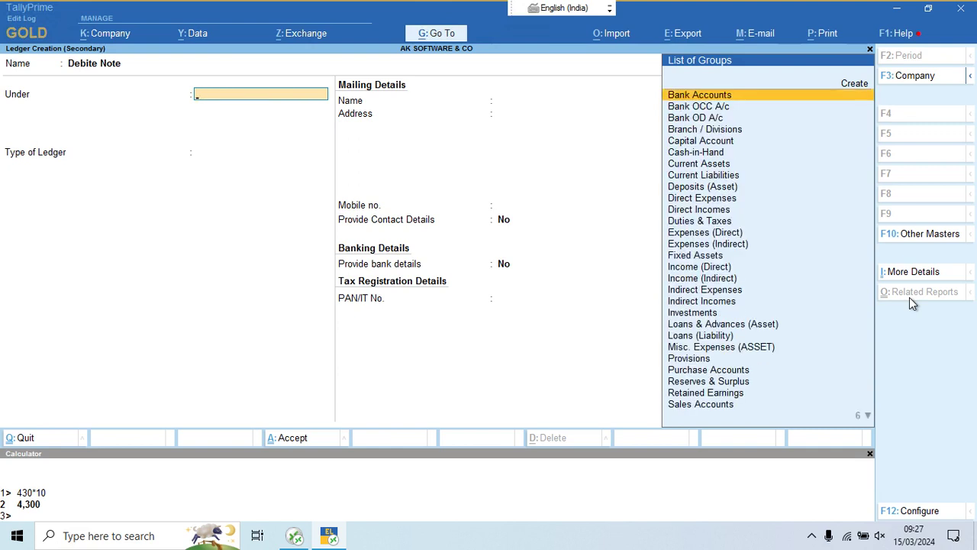
text(Pur)
key(Return)
key(Return)
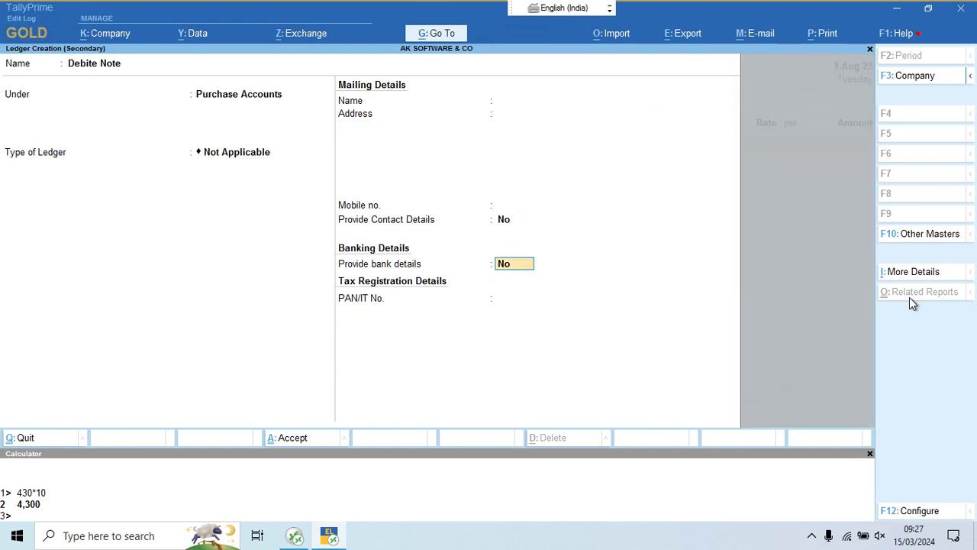
key(ctrl+a)
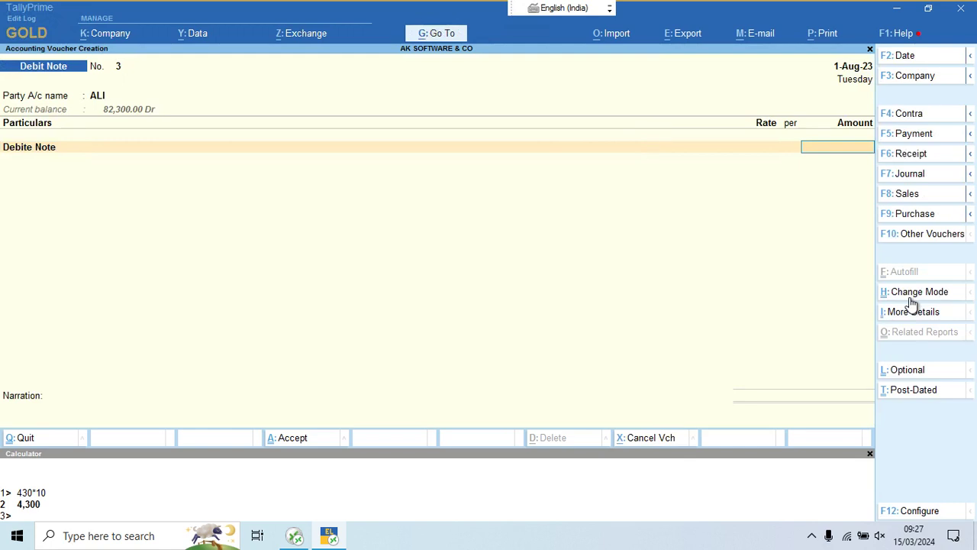
Step: Enter 4300 as the Debite Note line's amount, end the particulars list and go to the narration
text(4300)
key(Return)
key(Return)
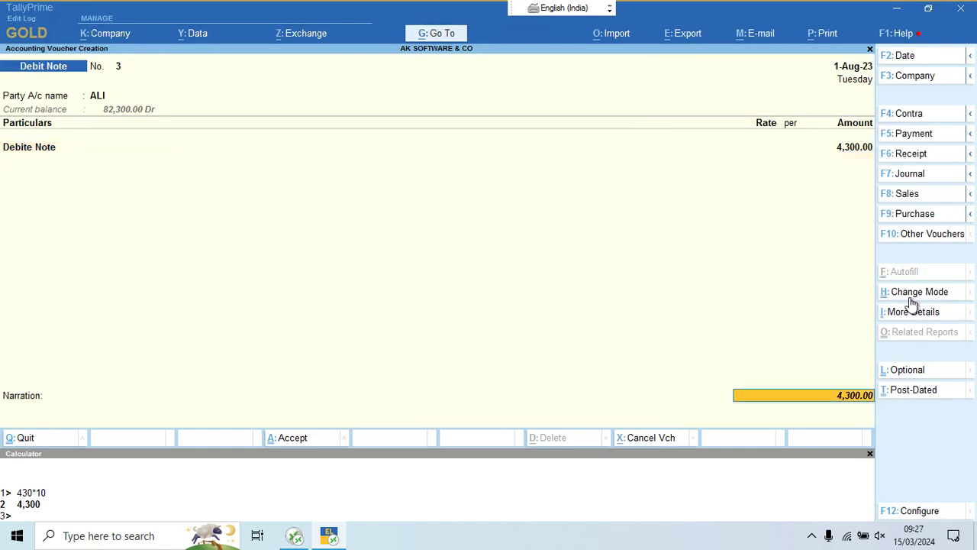
key(Return)
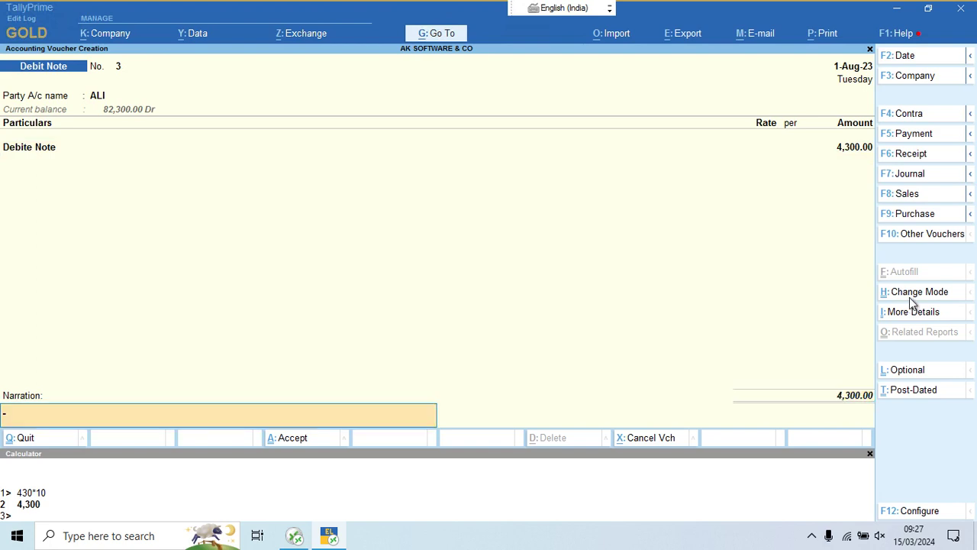
Step: Save the debit note without a narration, preview its printout enlarged and close the preview
key(Return)
key(Return)
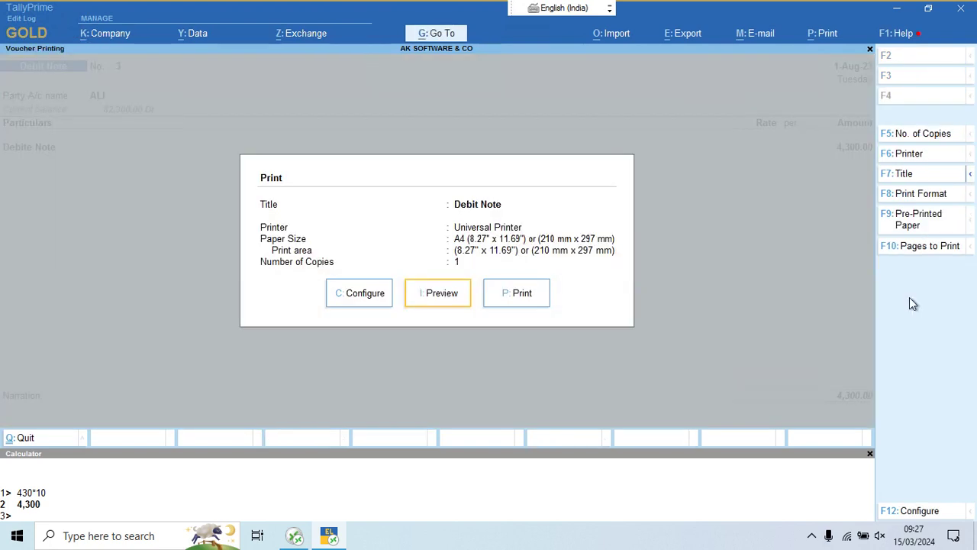
key(i)
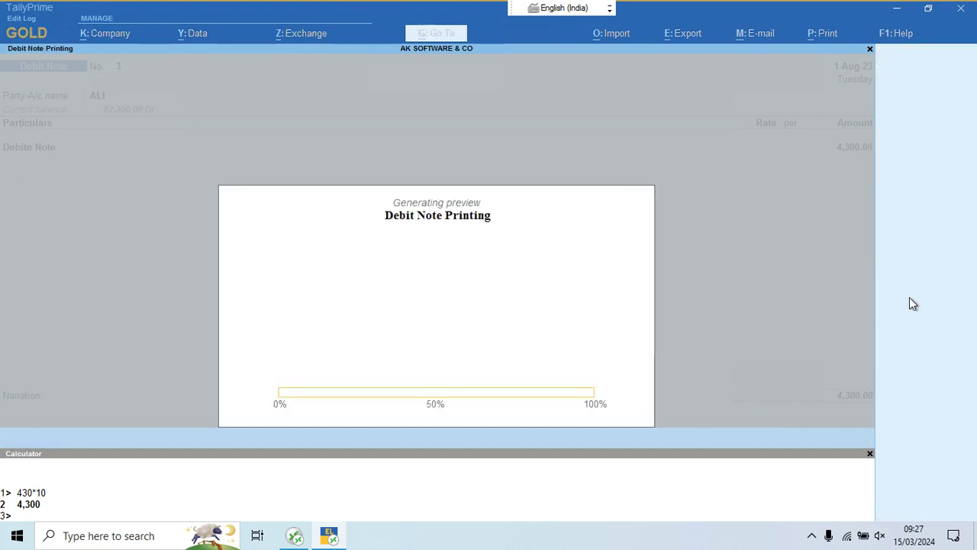
key(alt+z)
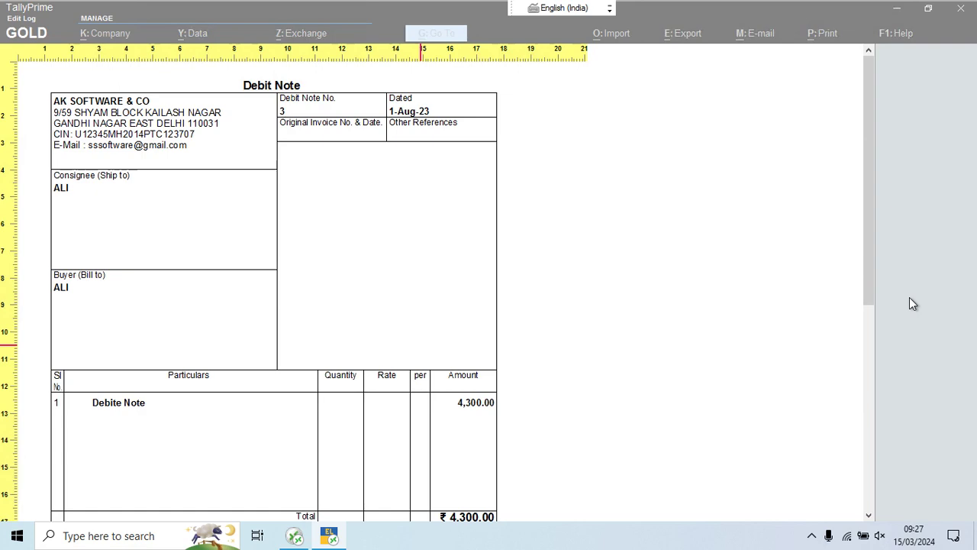
key(Escape)
key(Escape)
key(Escape)
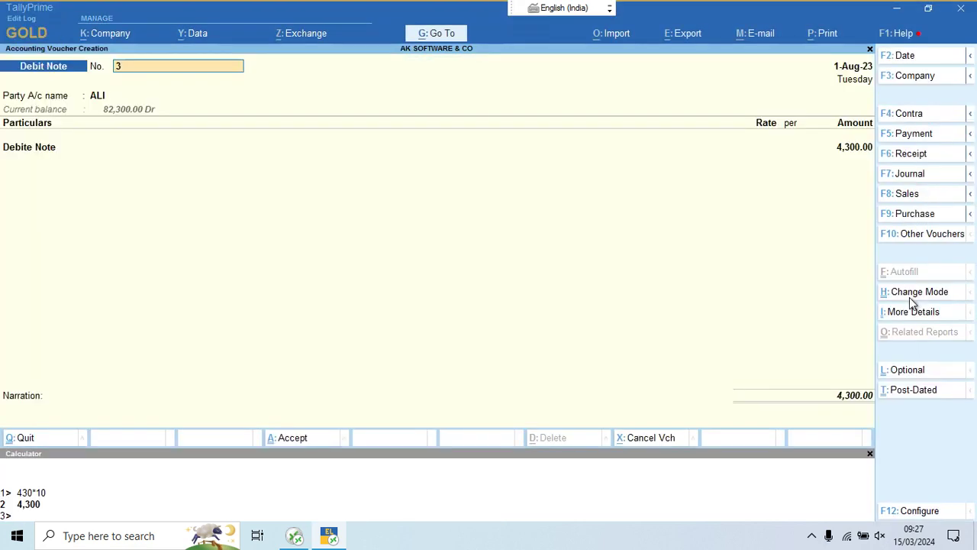
Step: Open the Ledger Vouchers report for the supplier used in the debit note
key(alt+g)
key(Down)
key(Down)
key(Down)
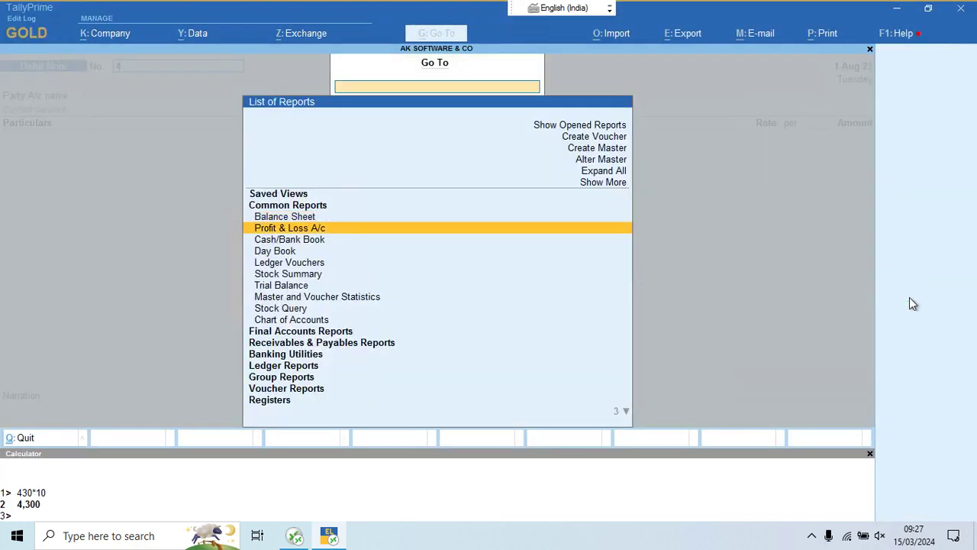
key(Down)
key(Return)
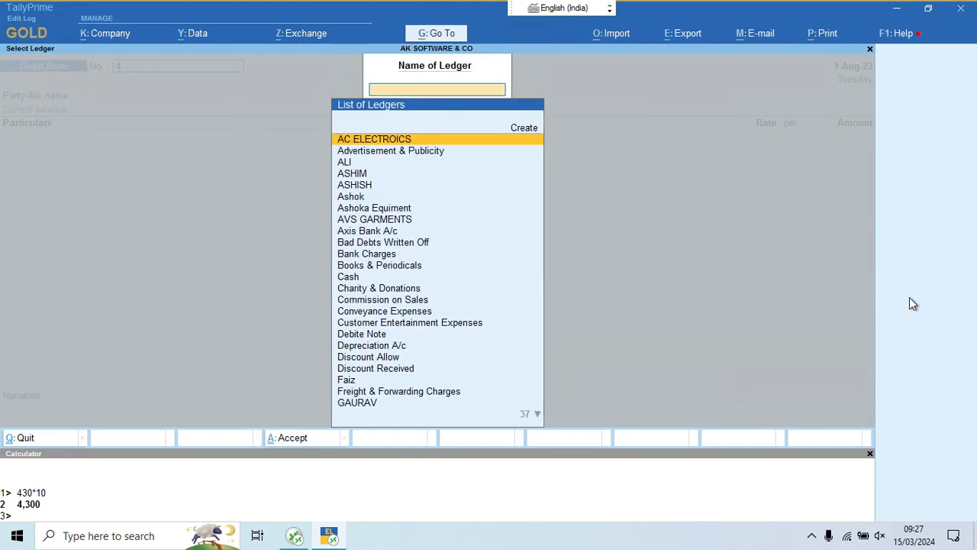
key(Down)
key(Down)
key(Return)
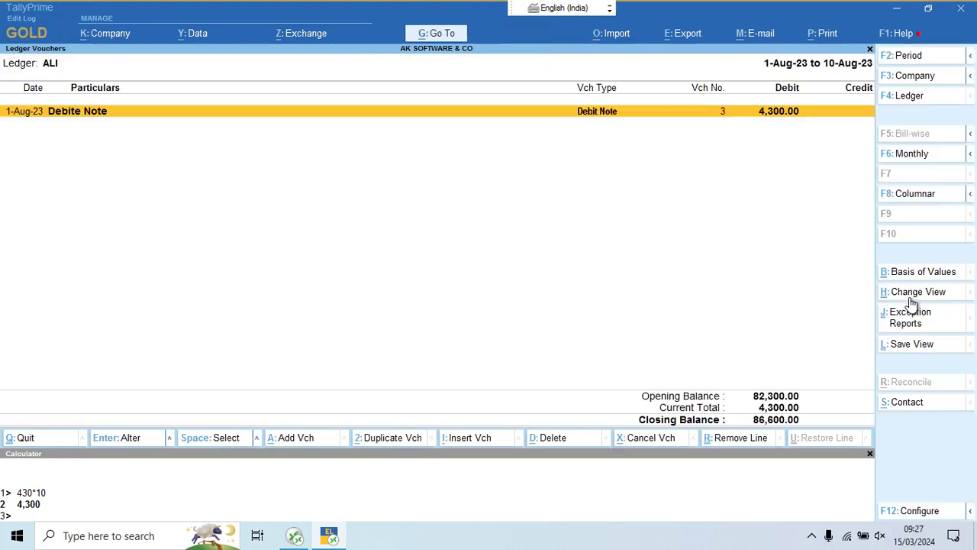
Step: Set the ledger report's start date to 1-4-2023, check the debit note entry and return to voucher creation
key(F2)
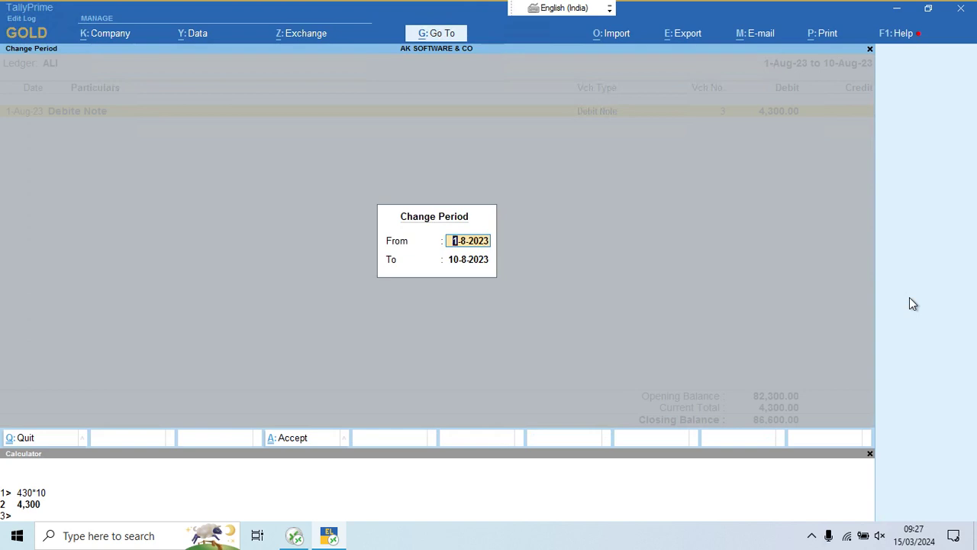
text(1-4)
key(Return)
key(Return)
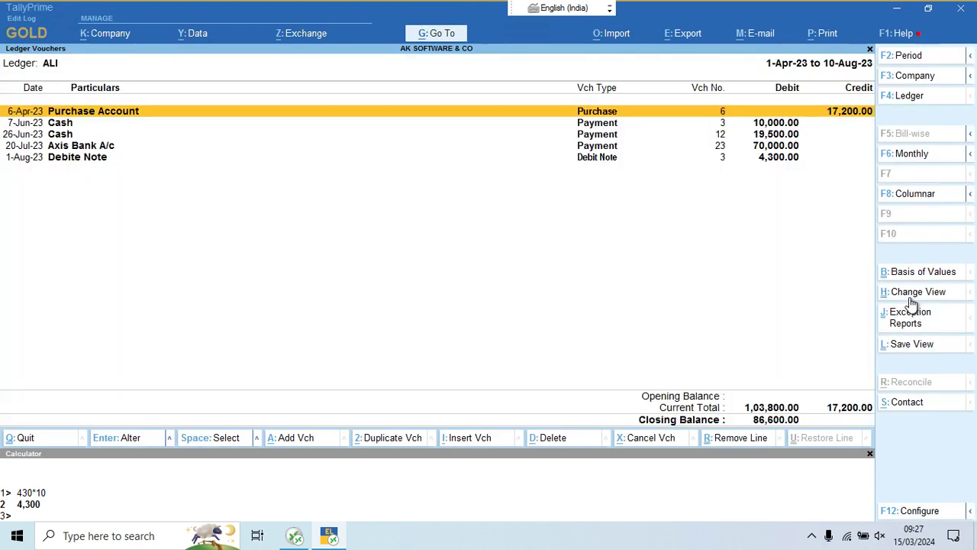
key(Down)
key(Down)
key(Down)
key(Down)
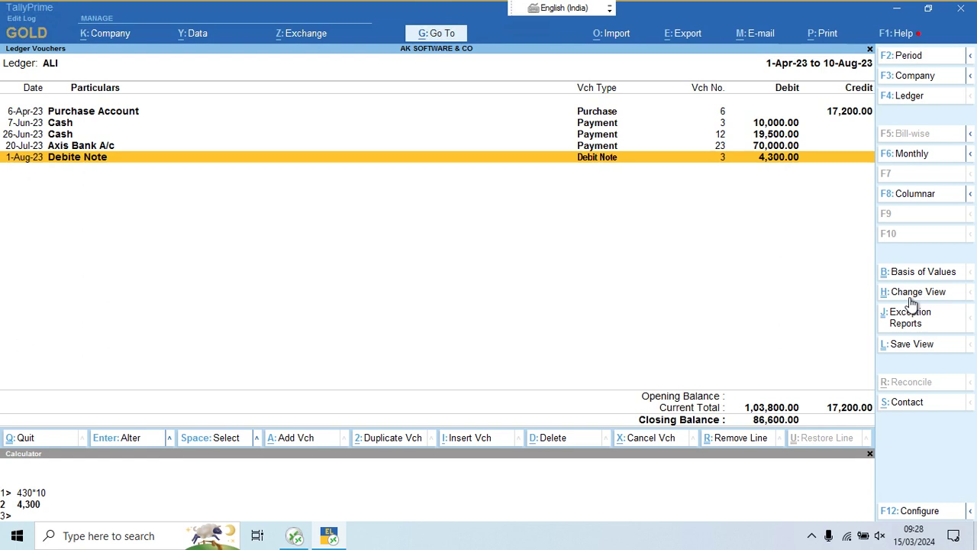
key(Escape)
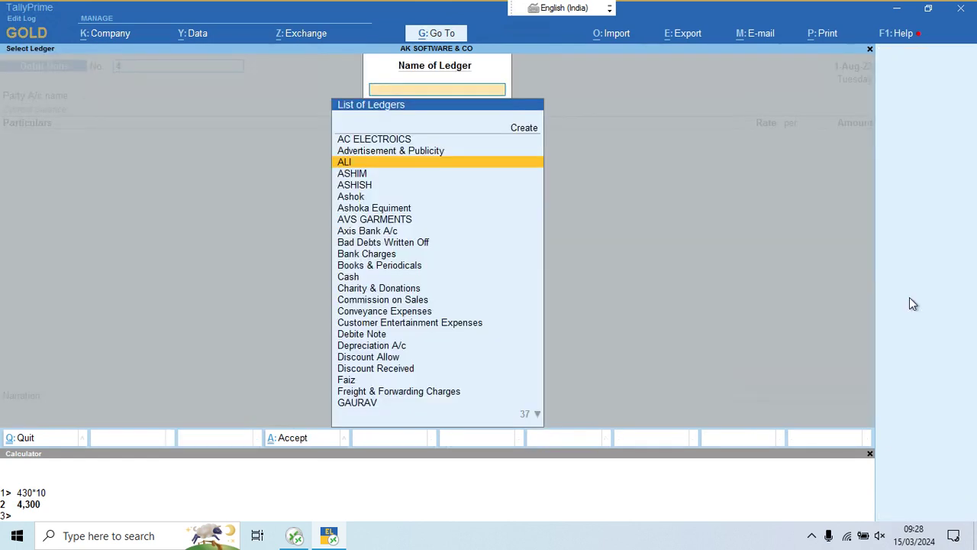
key(alt+F5)
key(Escape)
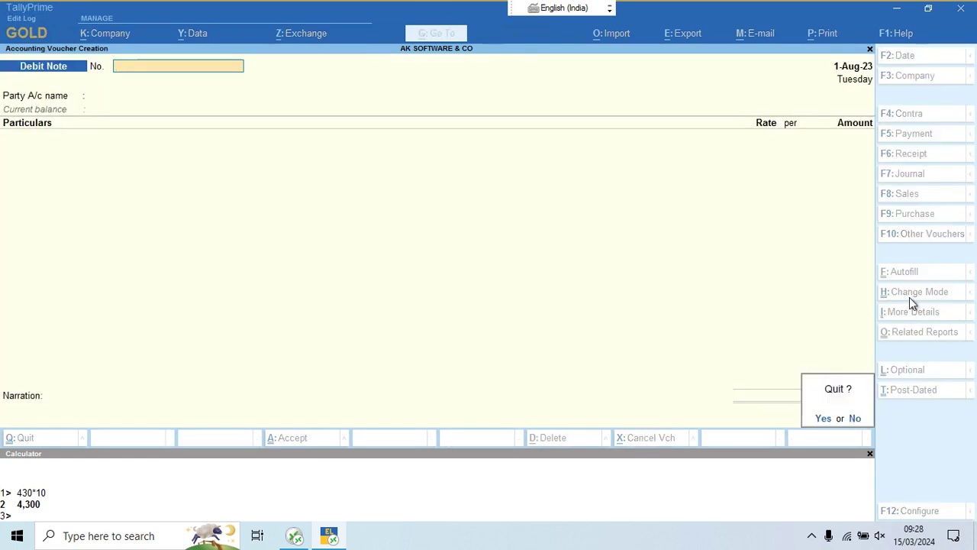
key(n)
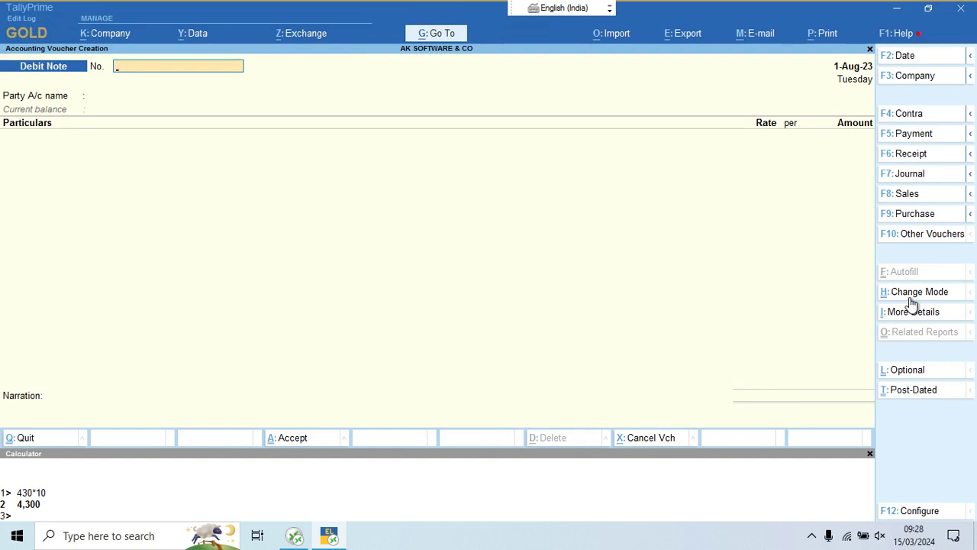
Step: Start a Credit Note voucher in Accounting Invoice mode, keeping its number and date
key(ctrl+F8)
click(912, 293)
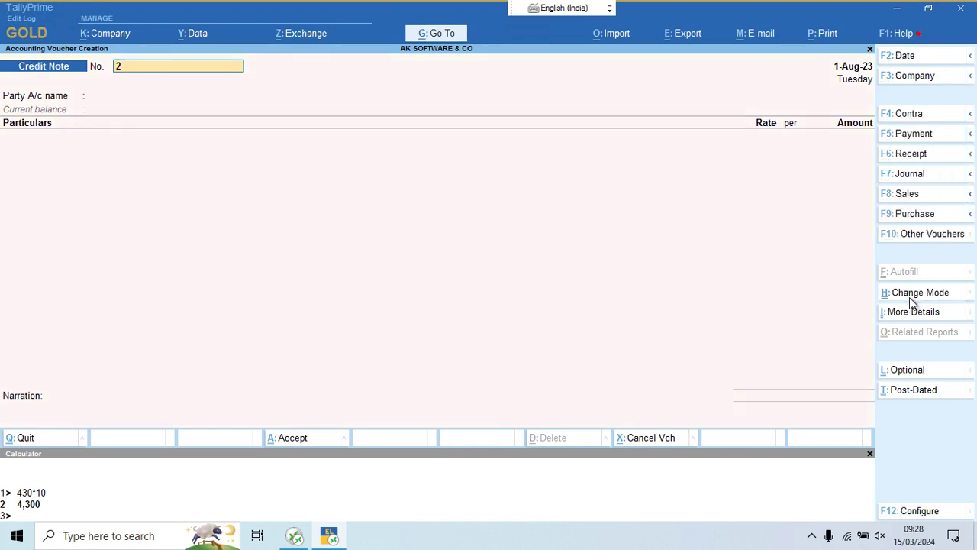
key(Return)
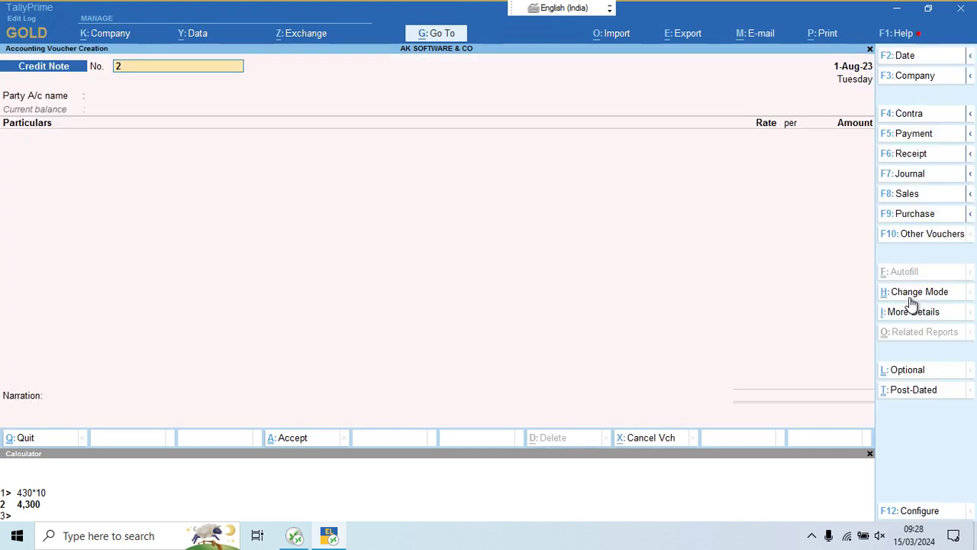
key(Return)
key(Return)
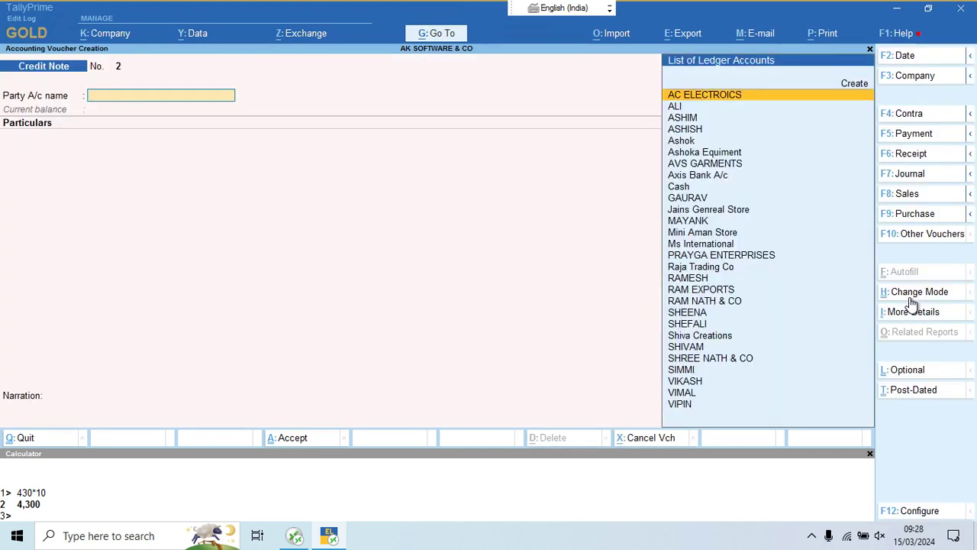
Step: Set AVS GARMENTS as the credit note's party and accept the default receipt and party details
text(Avs)
key(Return)
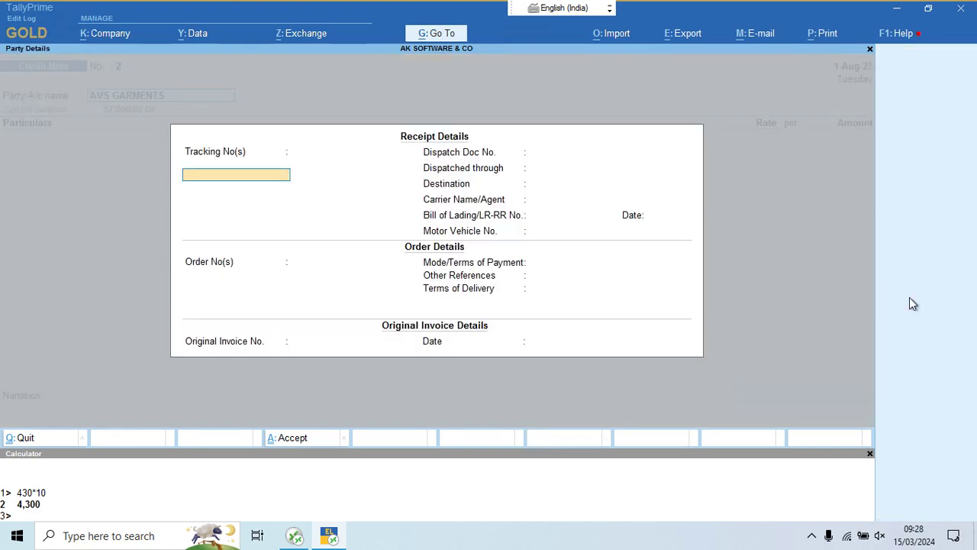
key(Return)
key(Return)
key(ctrl+a)
key(Return)
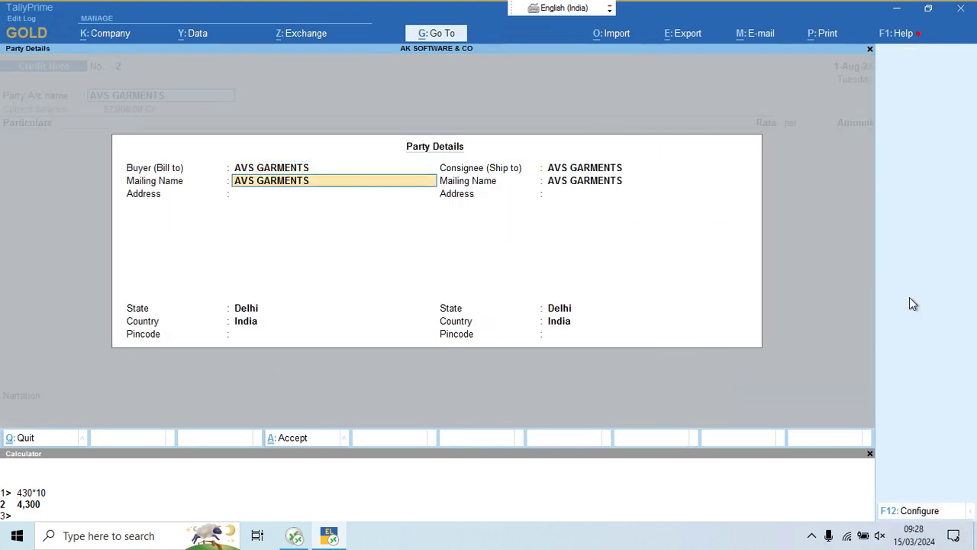
key(ctrl+a)
Step: Add the Discount Allow ledger with an amount of 2000 and end the credit note's particulars list
text(Dis)
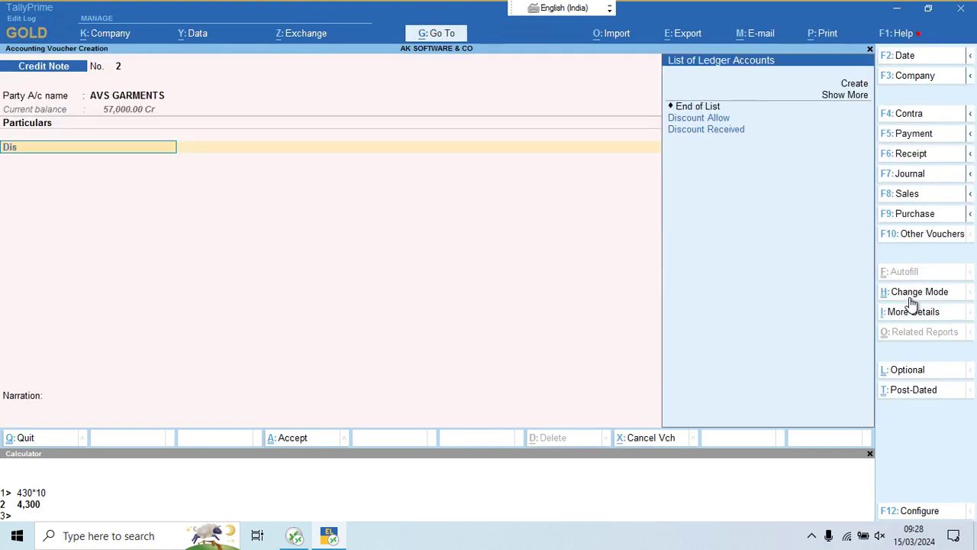
key(Down)
key(Up)
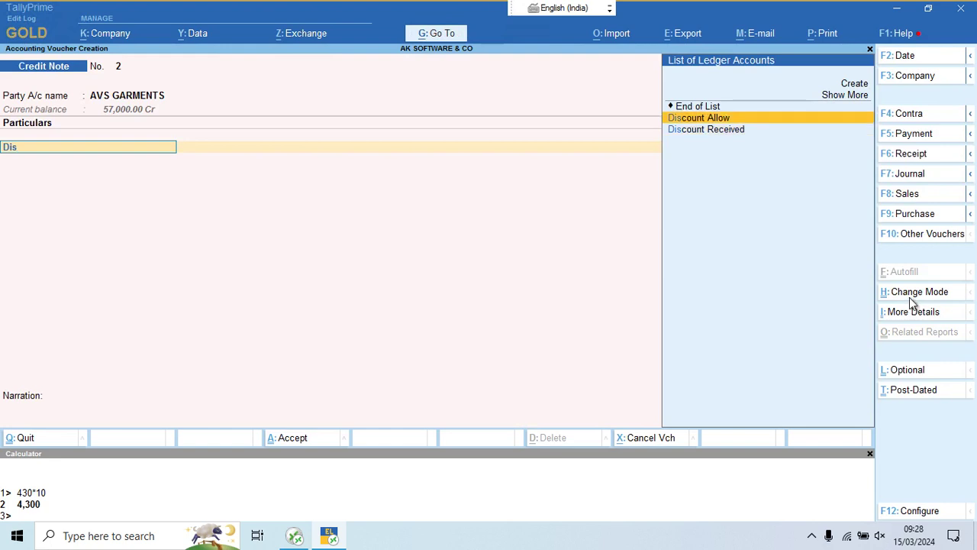
key(Return)
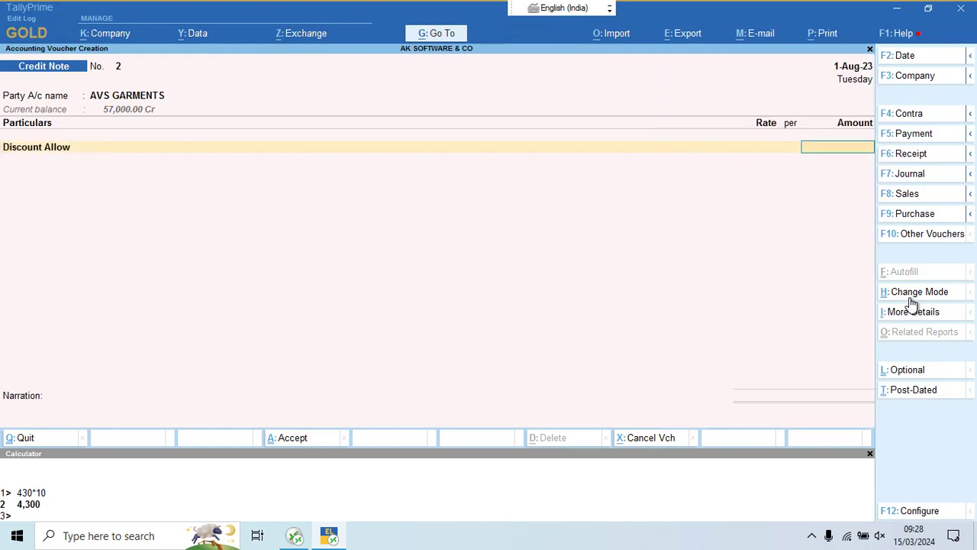
text(2000)
key(Return)
key(Return)
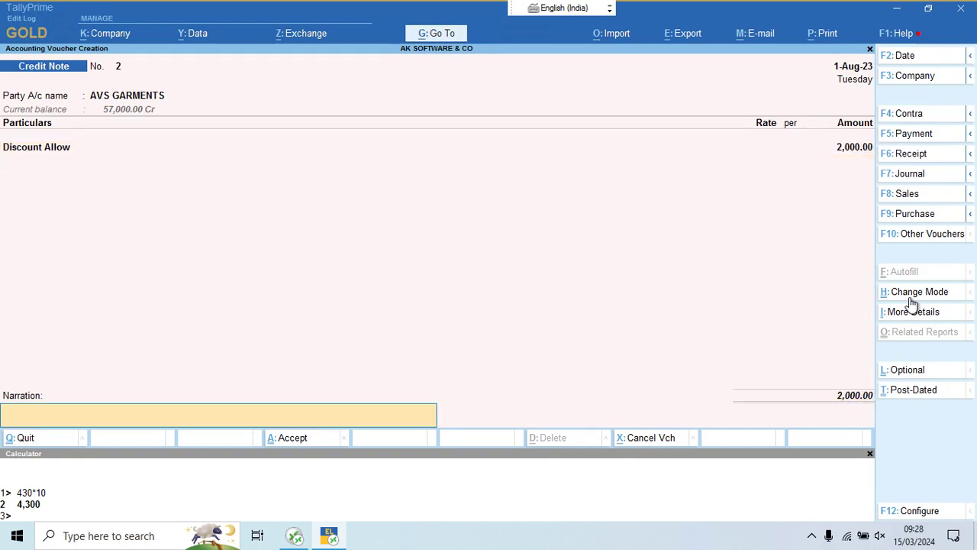
Step: Save the credit note without a narration, preview its printout and return to the Gateway of Tally
key(Return)
key(Return)
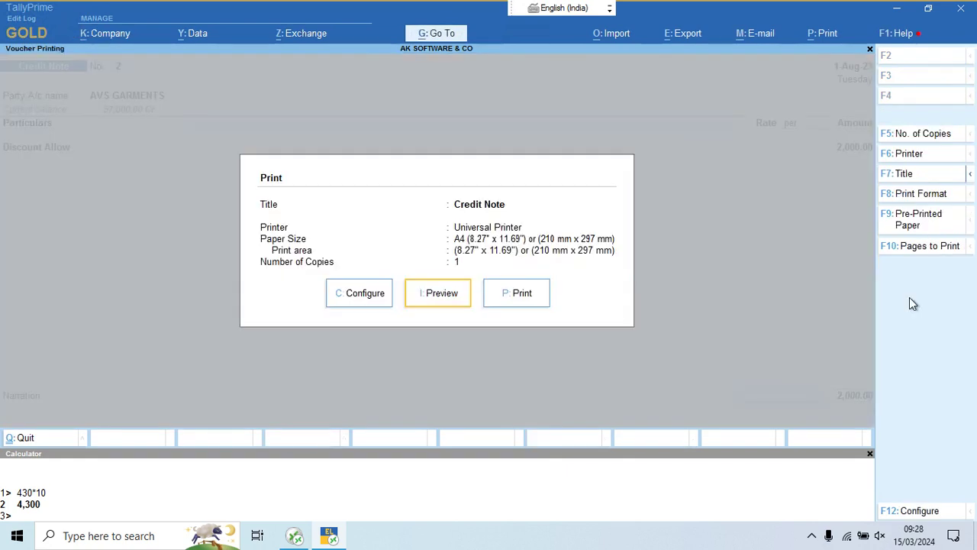
key(Return)
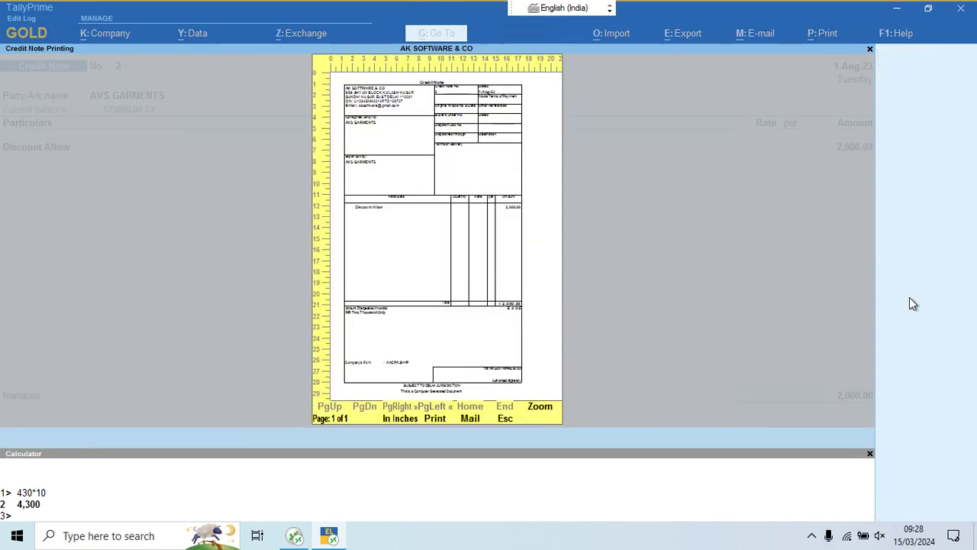
key(Return)
key(Return)
key(Escape)
key(Escape)
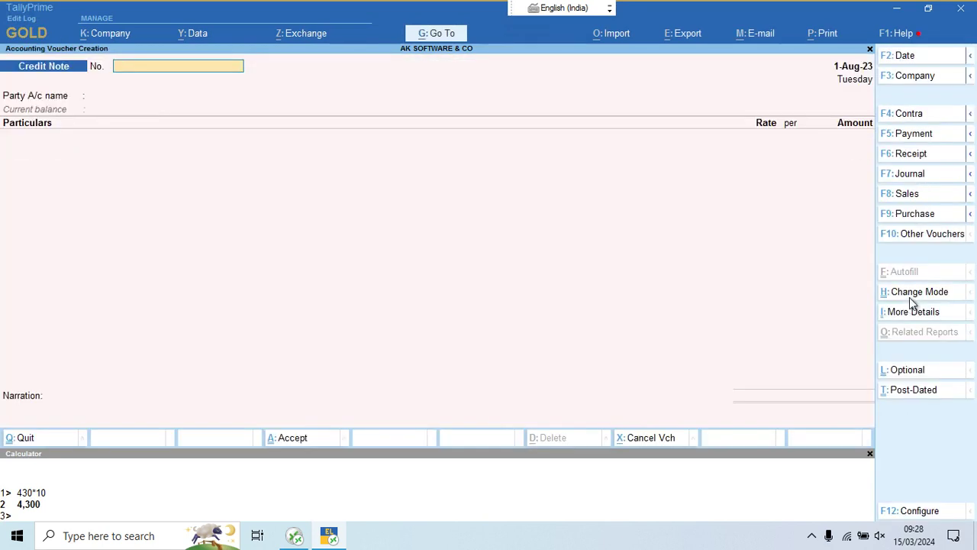
key(Escape)
key(y)
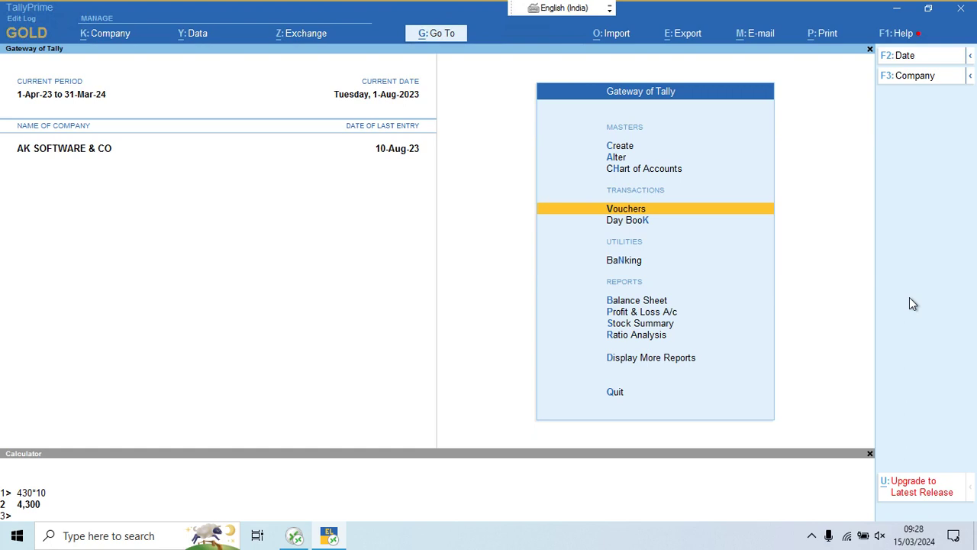
Step: Open the Account Books list among the additional display reports
key(Down)
key(Down)
key(Down)
key(Down)
key(Down)
key(Down)
key(Down)
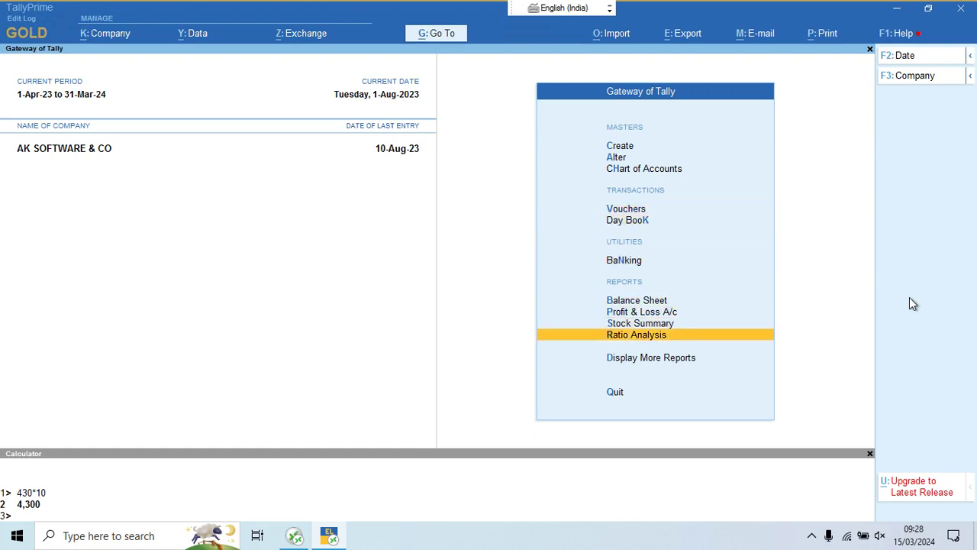
key(Return)
key(Down)
key(Down)
key(Down)
key(Down)
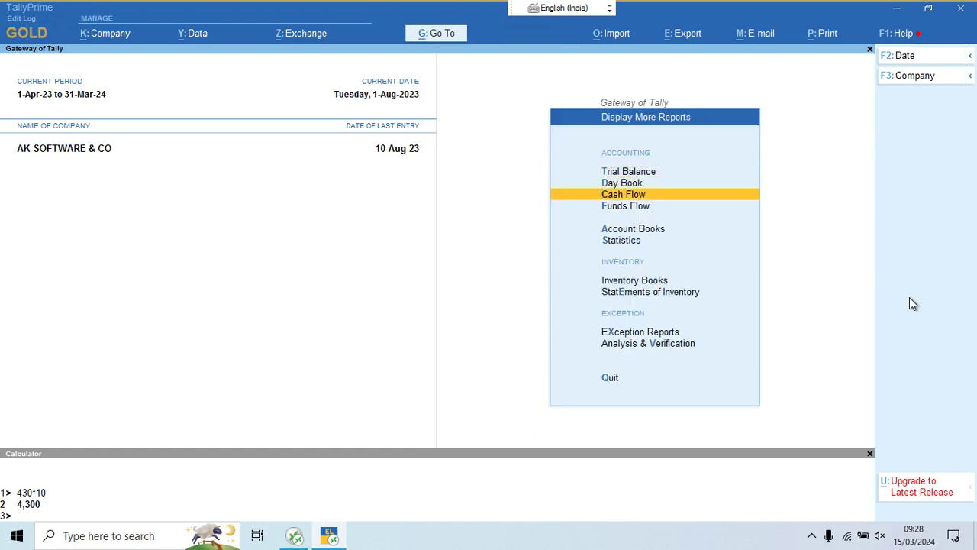
key(Return)
Step: Open the Debit Note Register, review August's debit note vouchers and return to the Account Books list
key(Down)
key(Down)
key(Down)
key(Down)
key(Down)
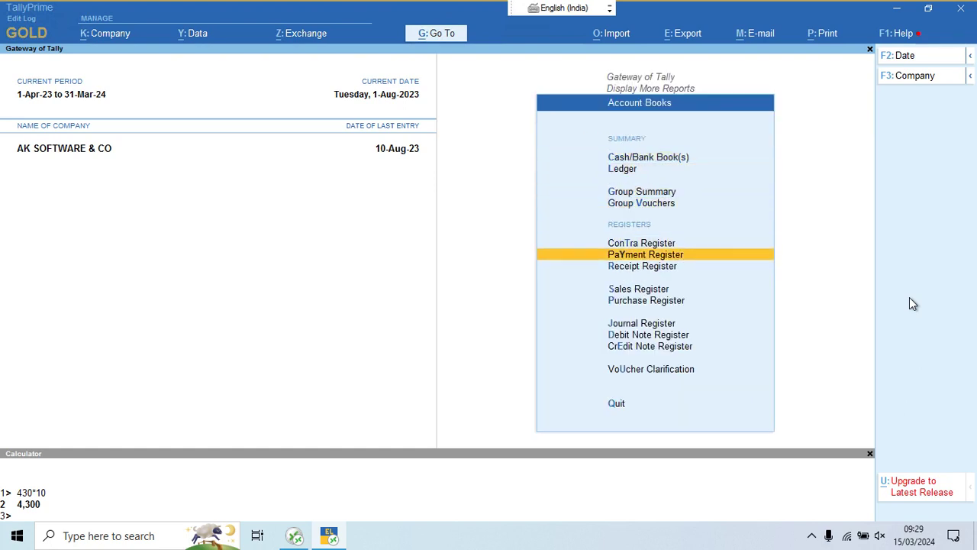
key(Down)
key(Down)
key(Down)
key(Down)
key(Down)
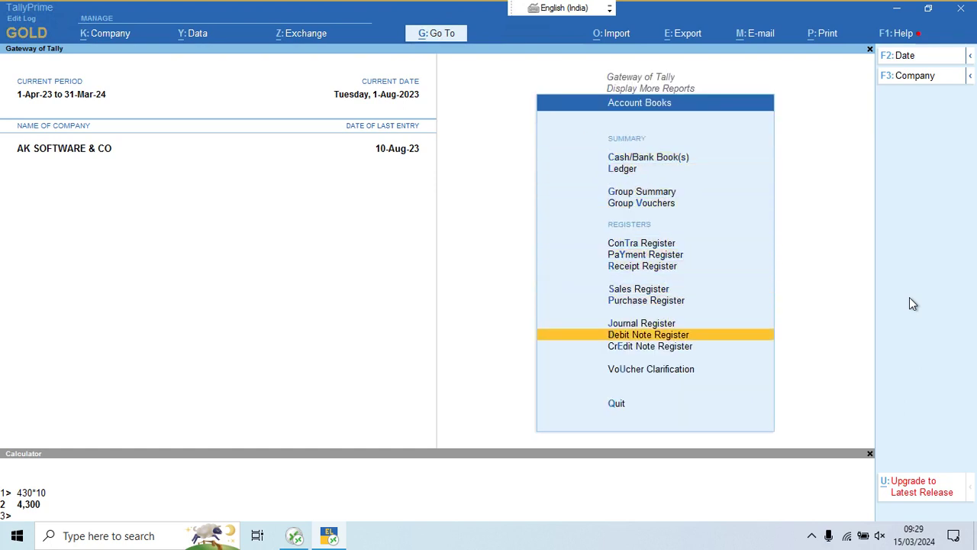
key(Return)
key(Return)
key(Down)
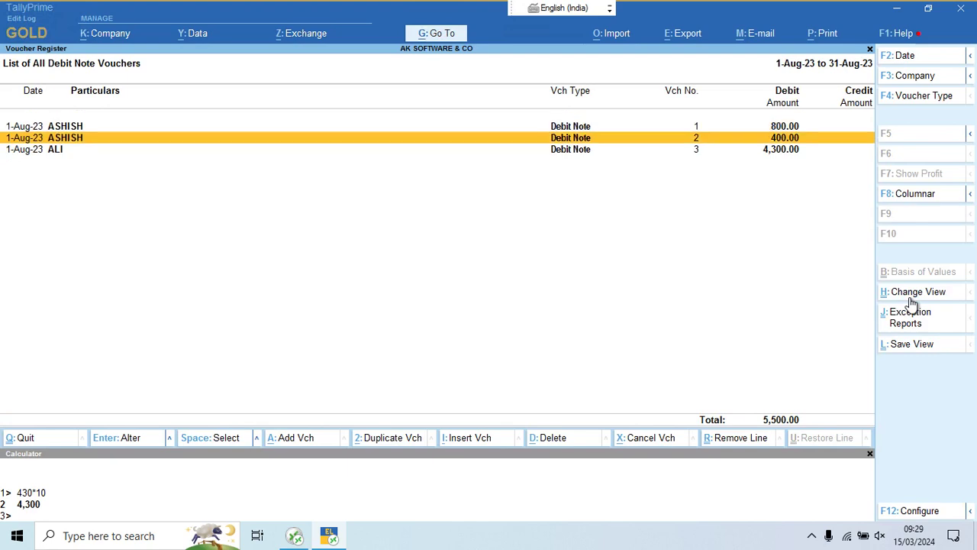
key(Down)
key(Escape)
key(Escape)
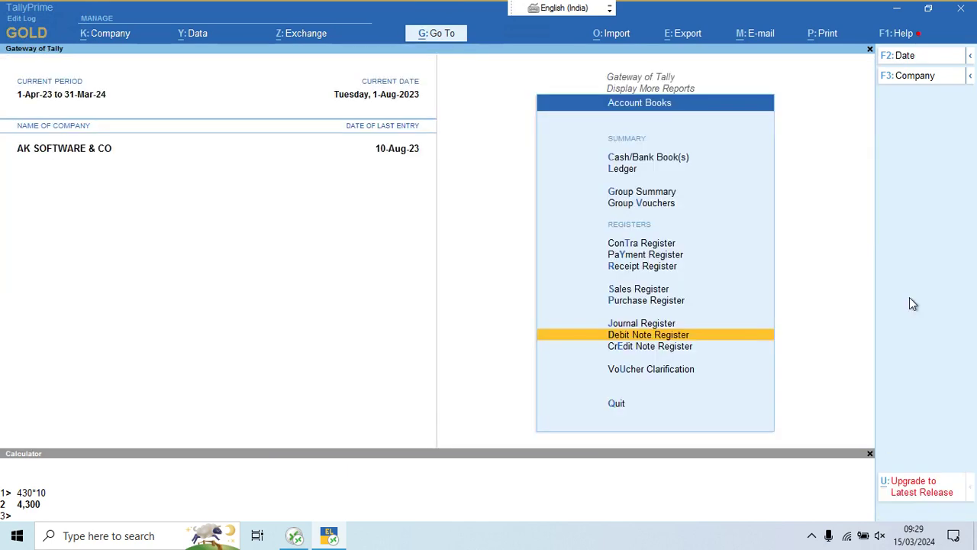
Step: Open the Credit Note Register, review August's credit note vouchers and return to the Account Books list
key(Down)
key(Return)
key(Return)
key(Down)
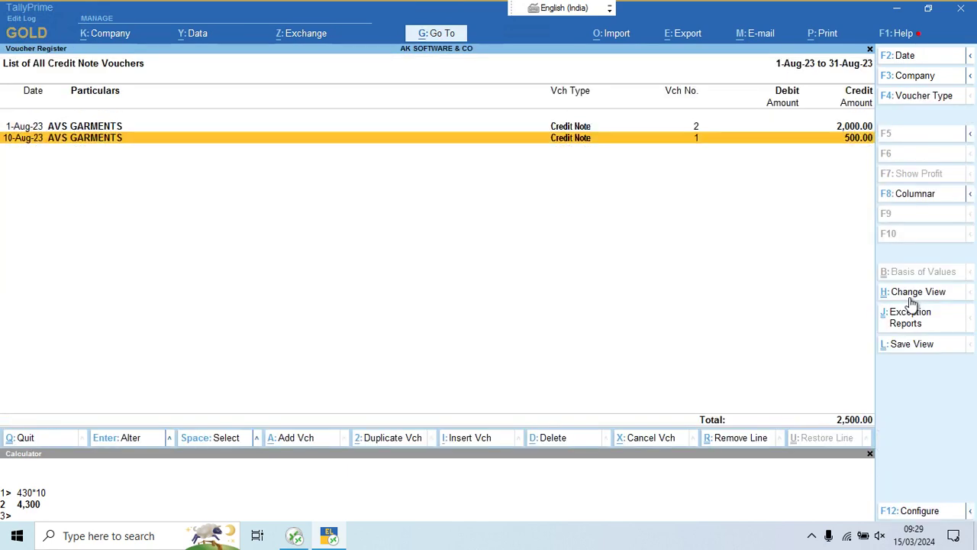
key(Up)
key(Down)
key(Up)
key(Down)
key(Escape)
key(Escape)
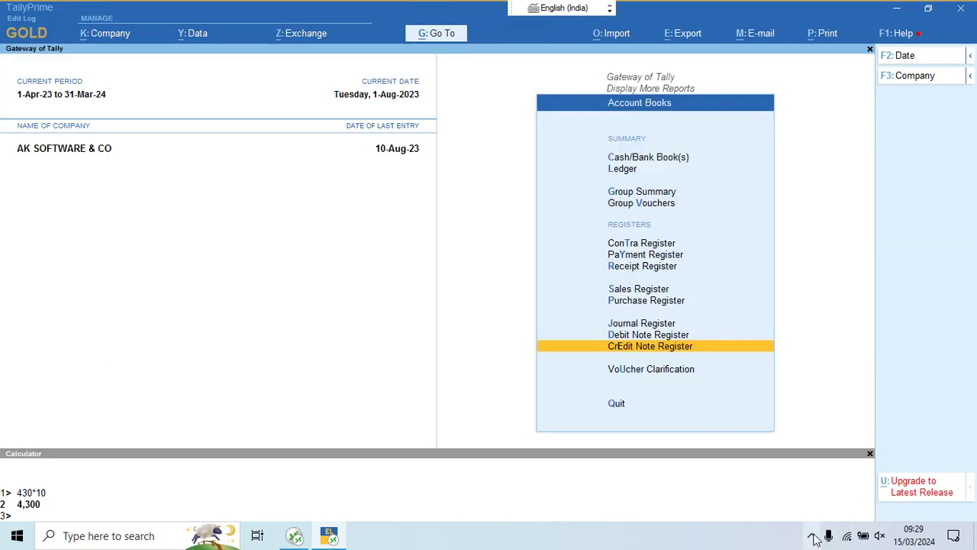
click(815, 538)
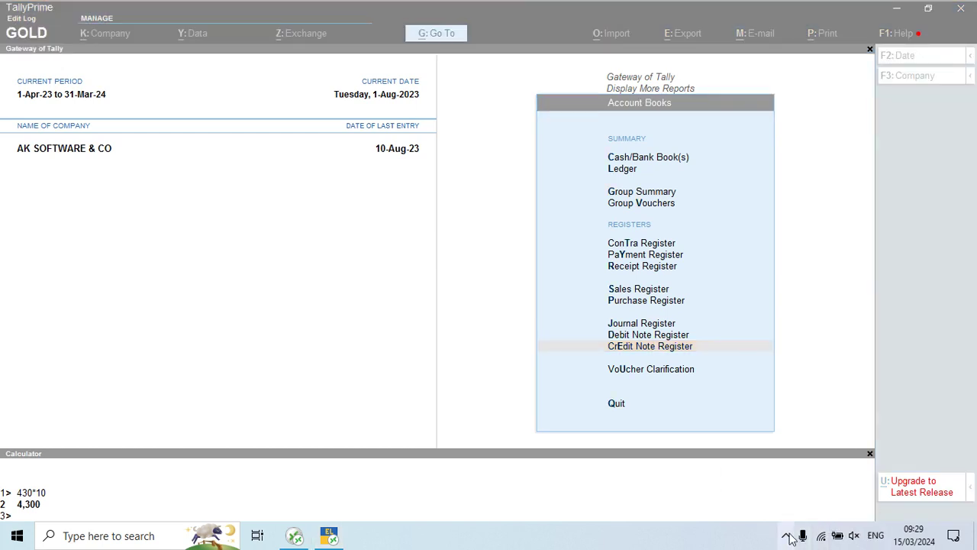